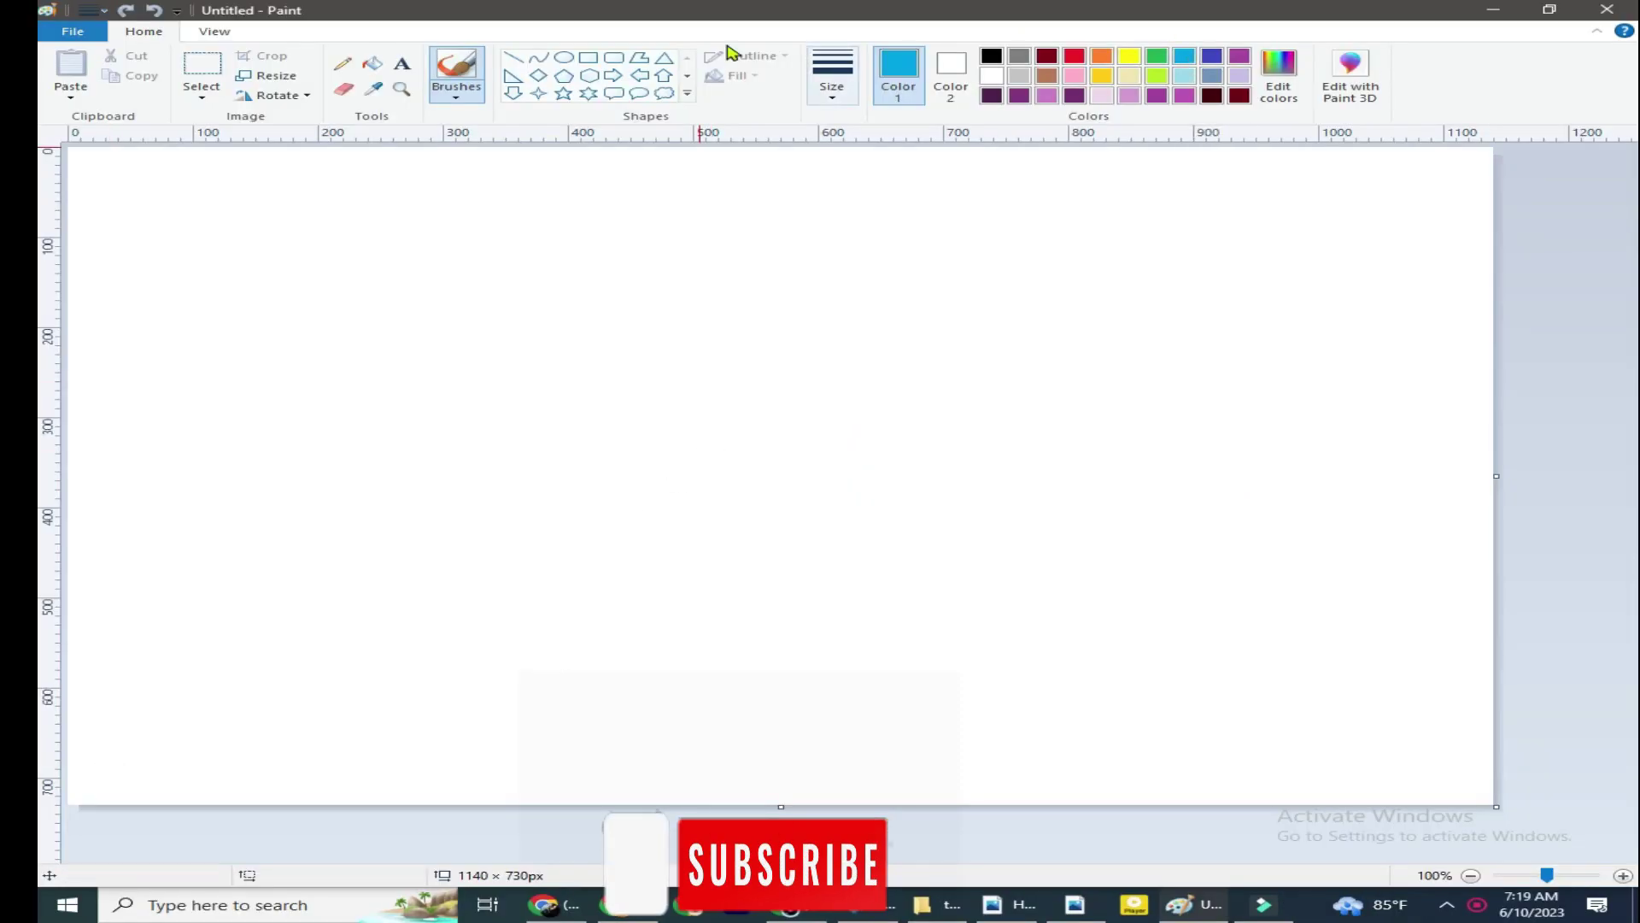
Split the canvas with a diagonal line, filling above it blue and below it light blue.
click(513, 57)
drag(1487, 148, 67, 483)
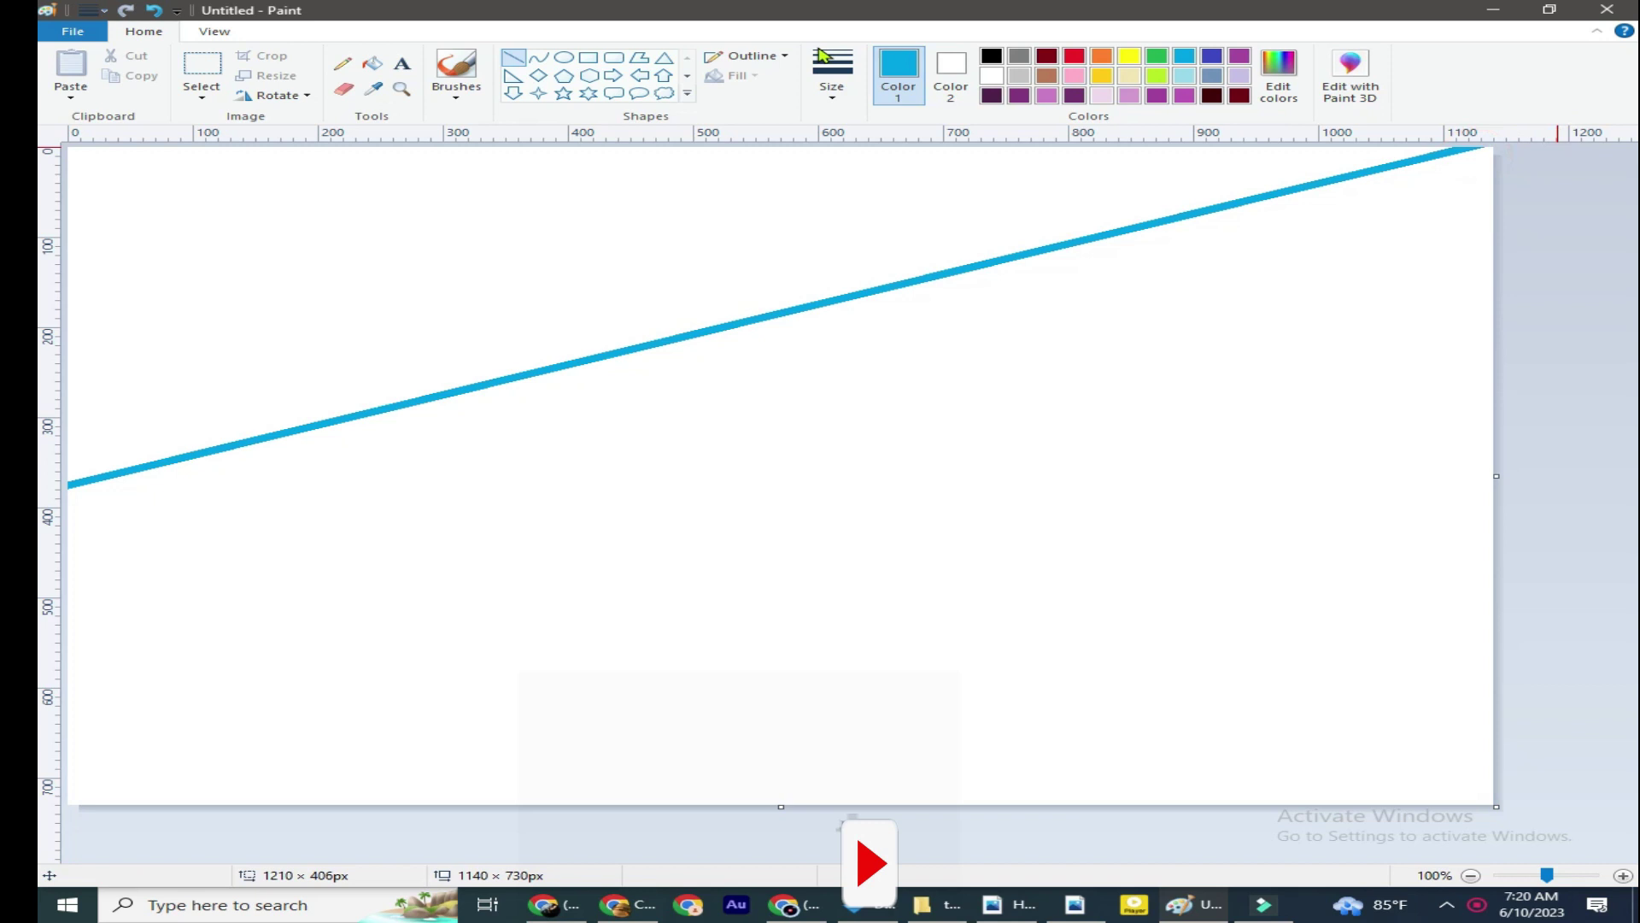
click(373, 63)
click(453, 264)
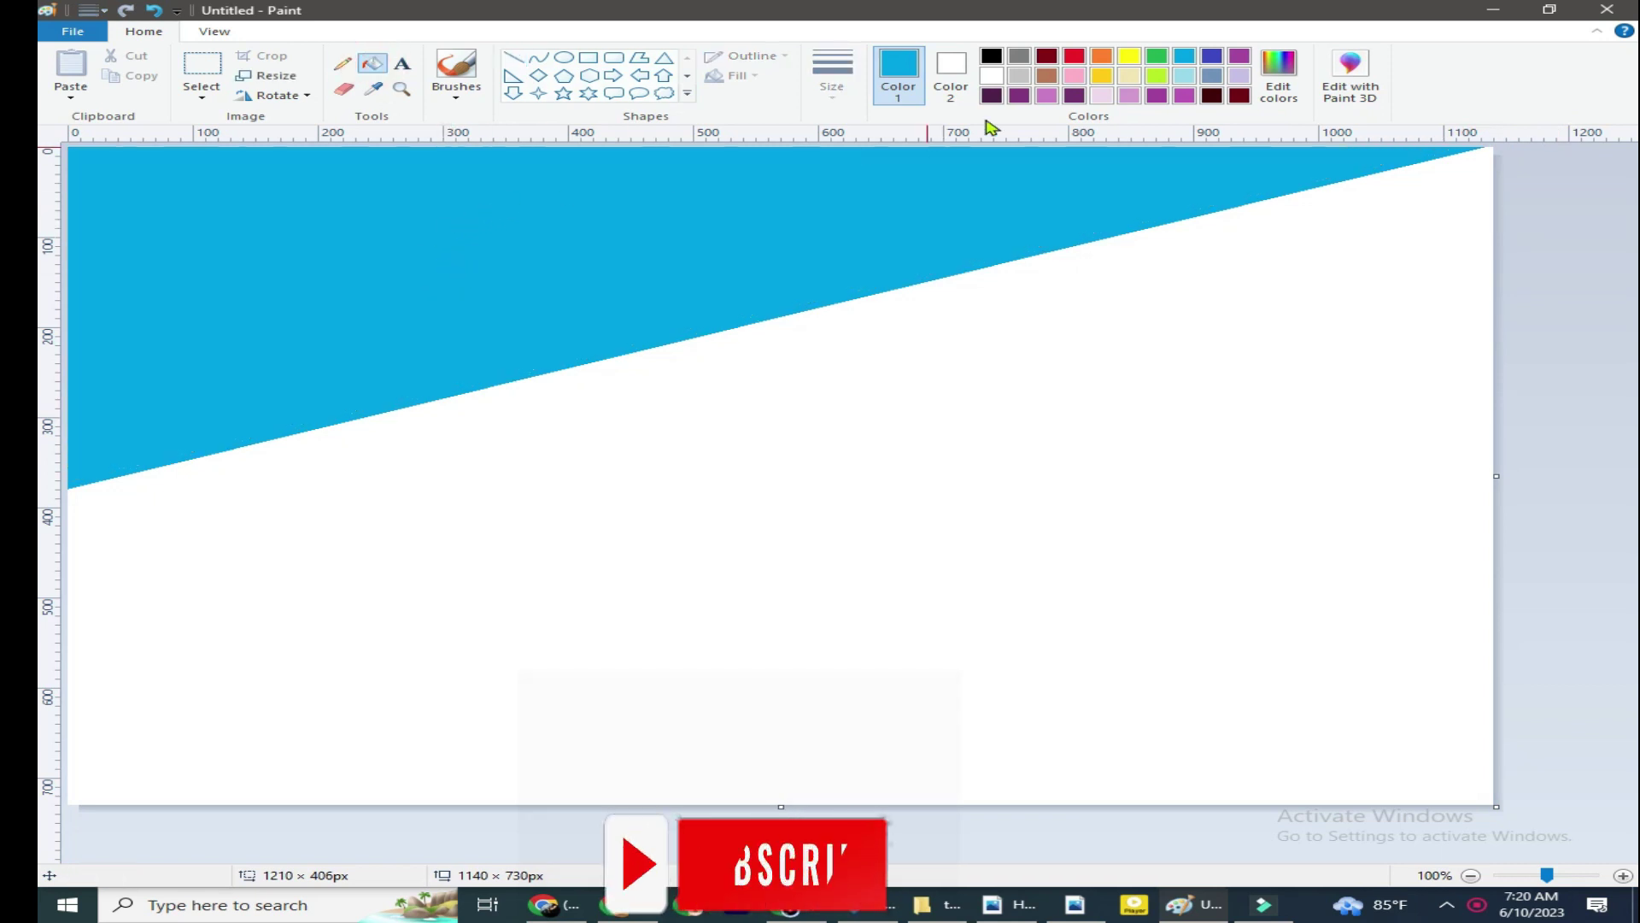
click(911, 389)
click(266, 75)
Squeeze the image to 1 pixel wide with aspect ratio unlocked in Resize and Skew.
double_click(381, 179)
right_click(381, 180)
click(385, 198)
text(1)
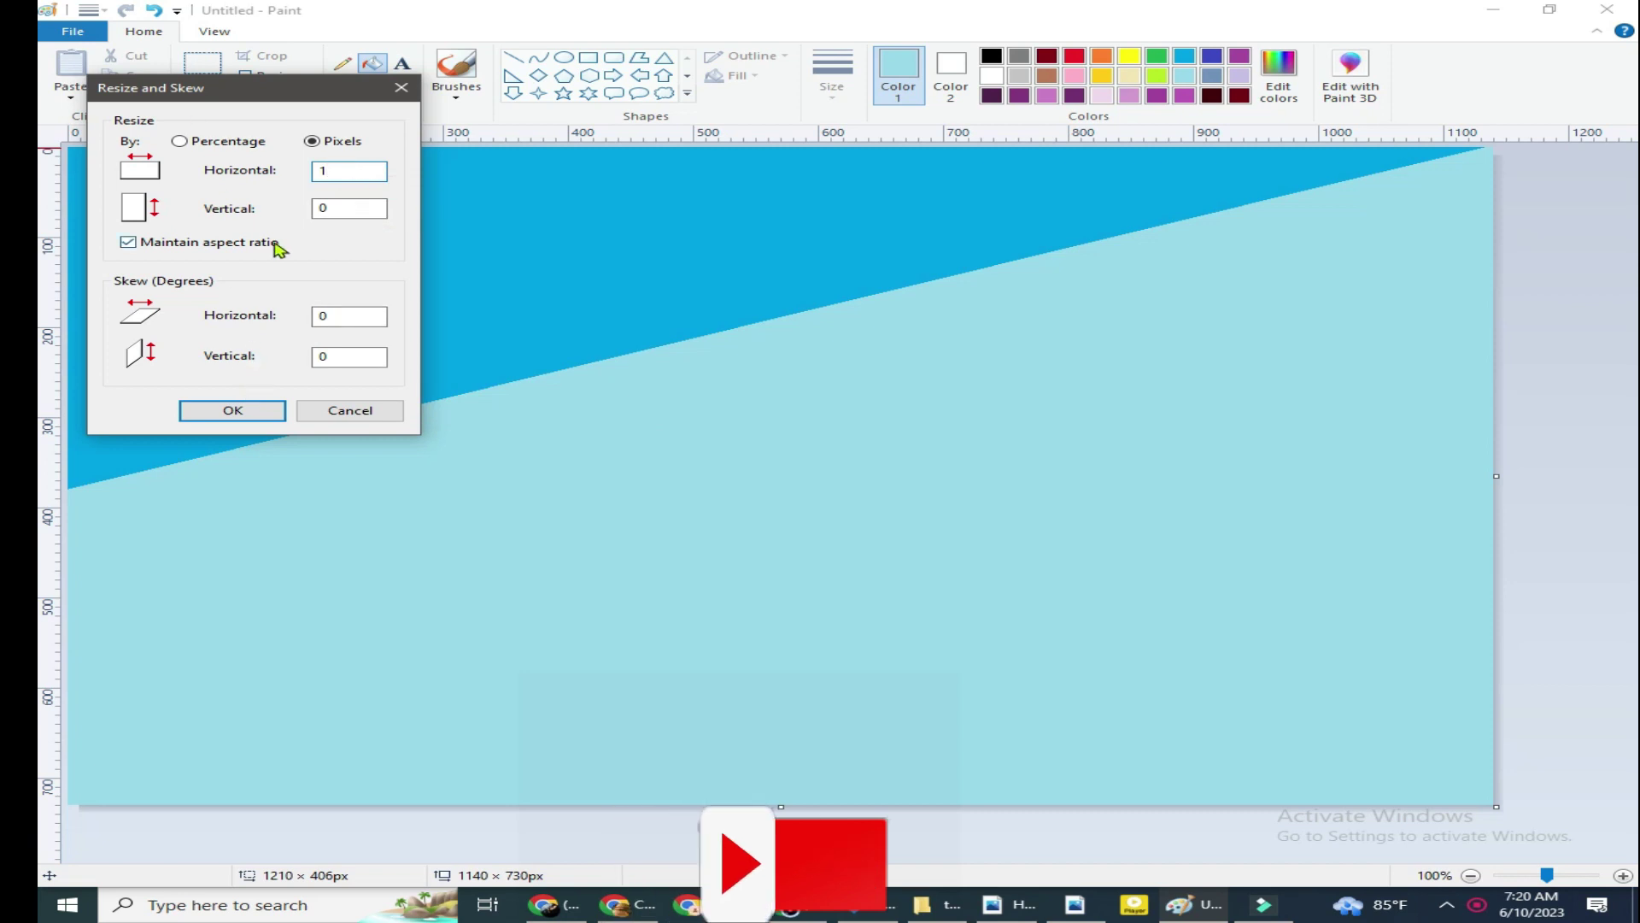
double_click(335, 208)
key(BackSpace)
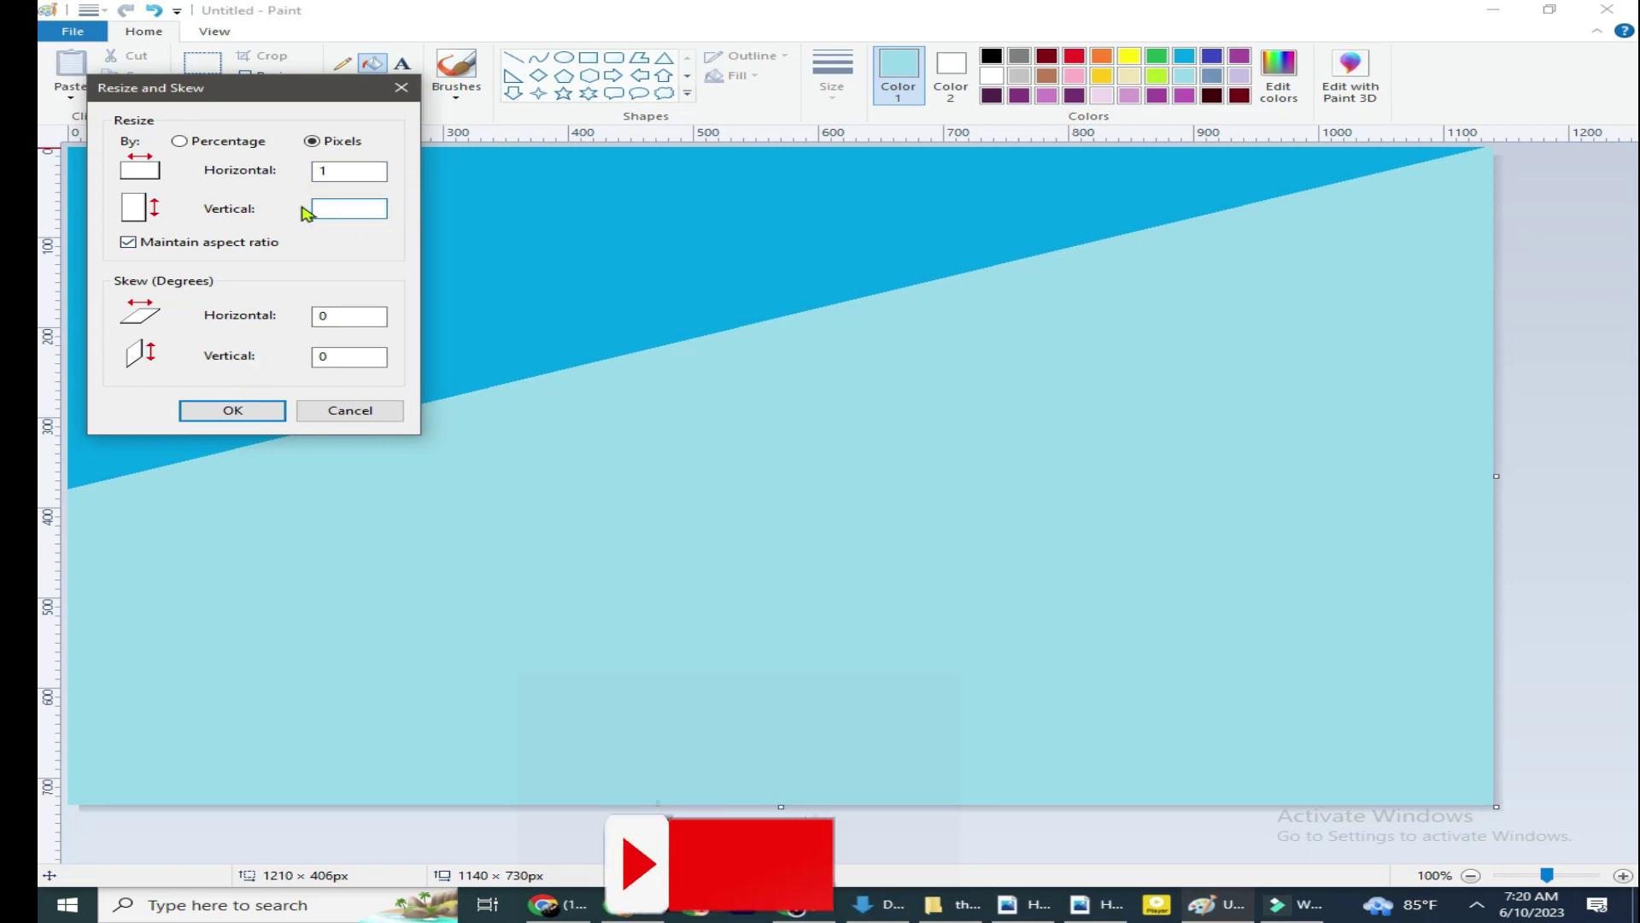
text(7)
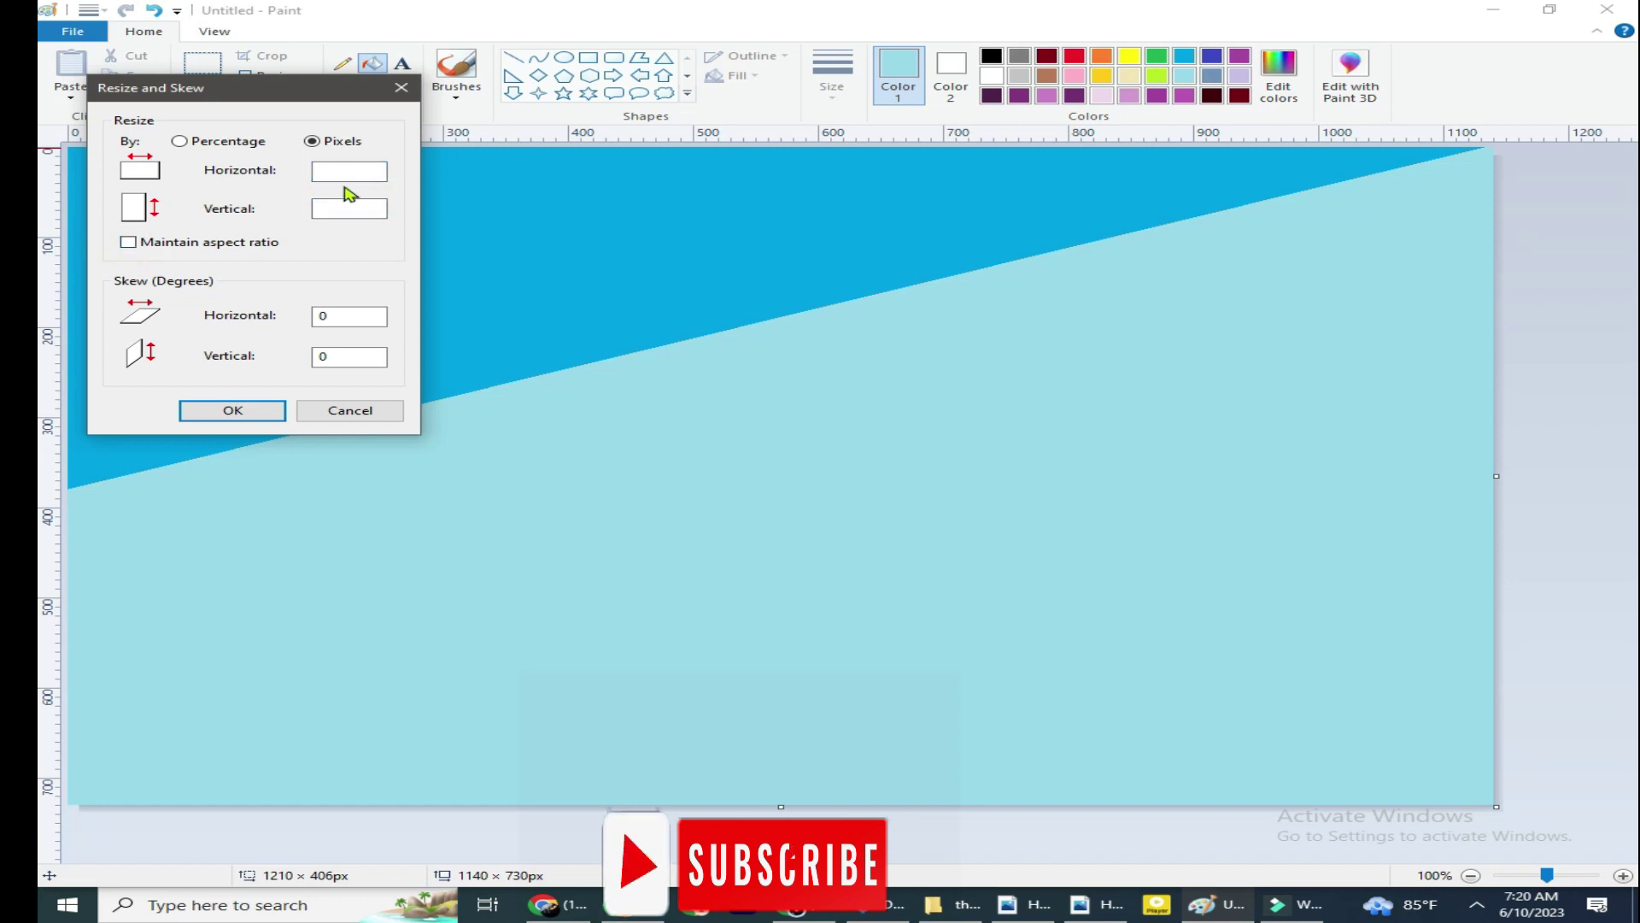
double_click(332, 171)
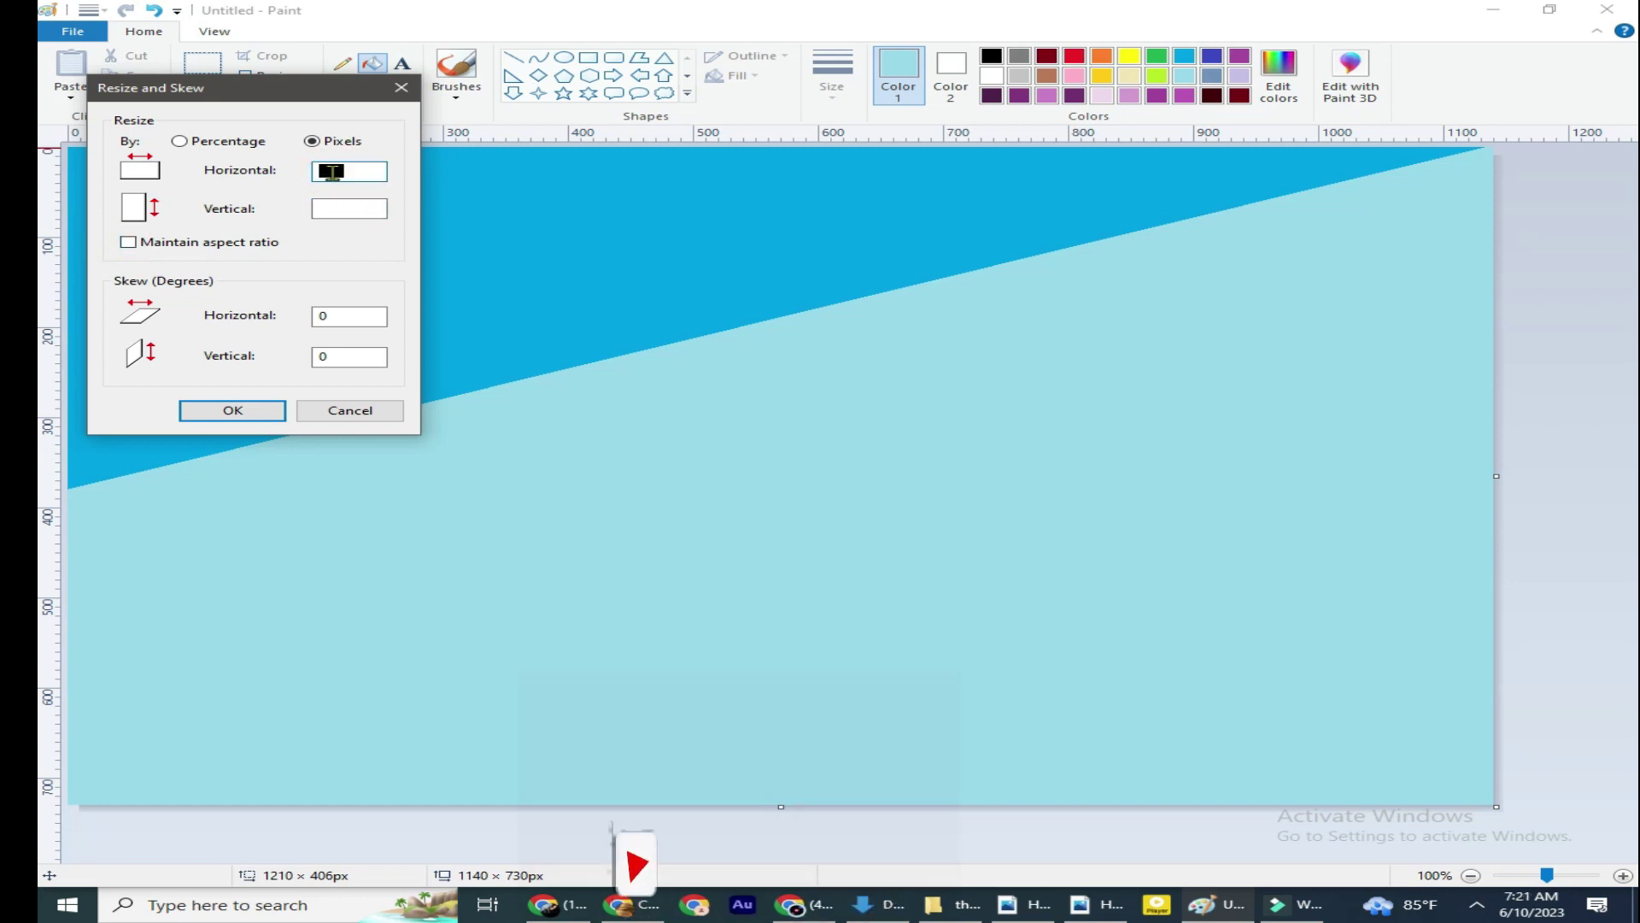
text(1)
double_click(336, 208)
text(730)
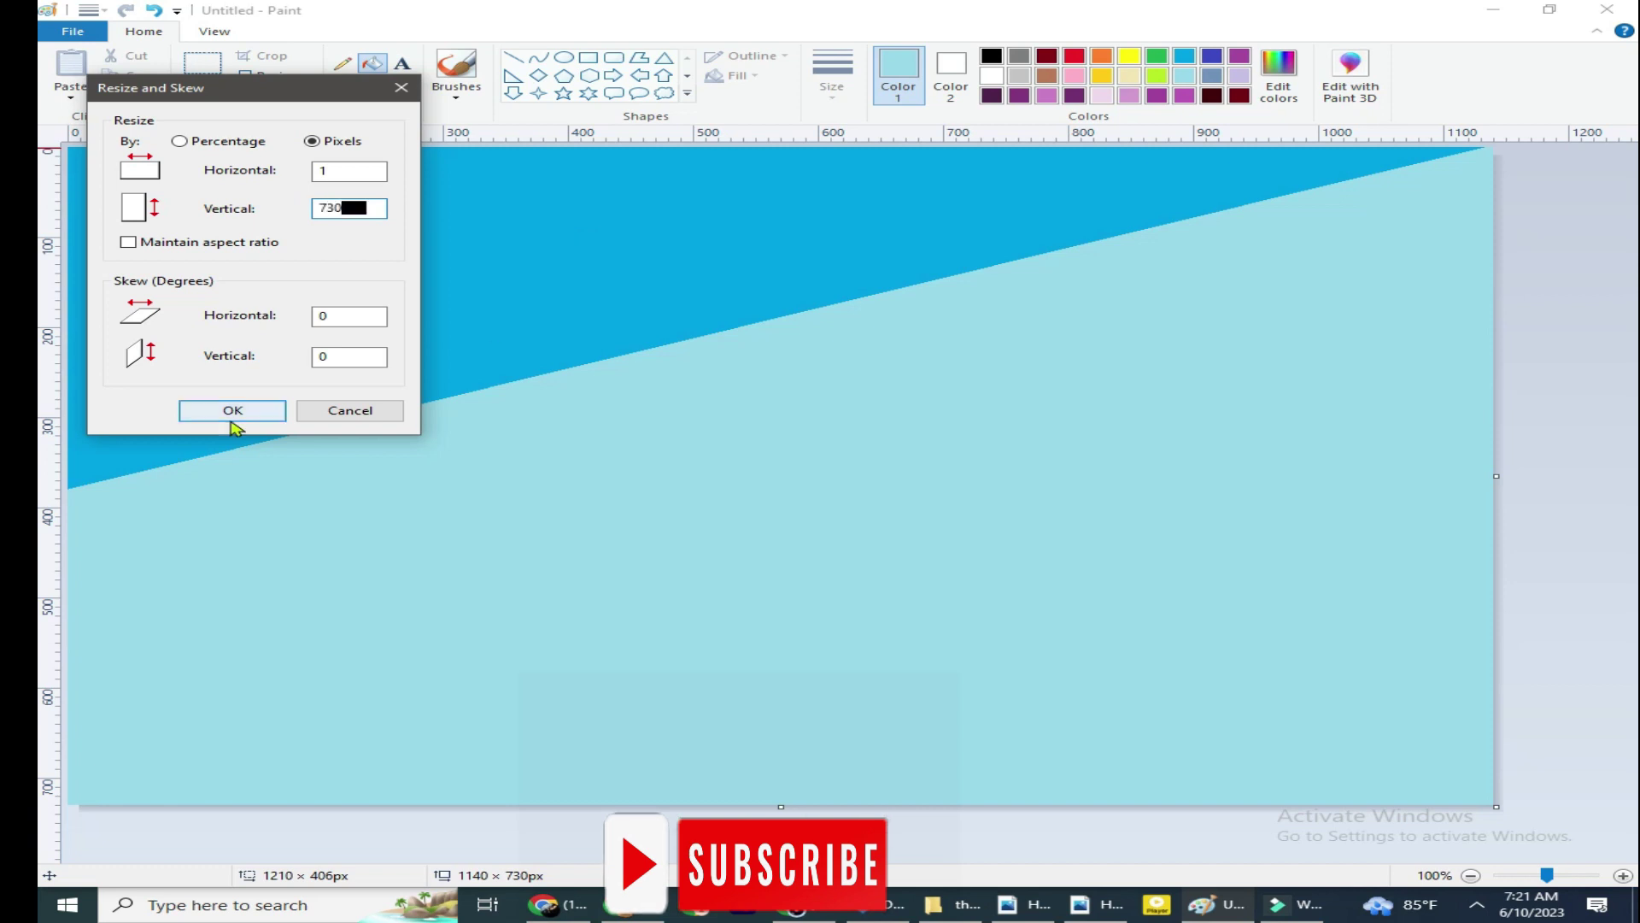
click(232, 412)
Stretch the image back to 1130 pixels wide, turning the split into a vertical gradient.
click(260, 75)
click(312, 141)
double_click(342, 171)
text(1130)
drag(341, 174, 331, 171)
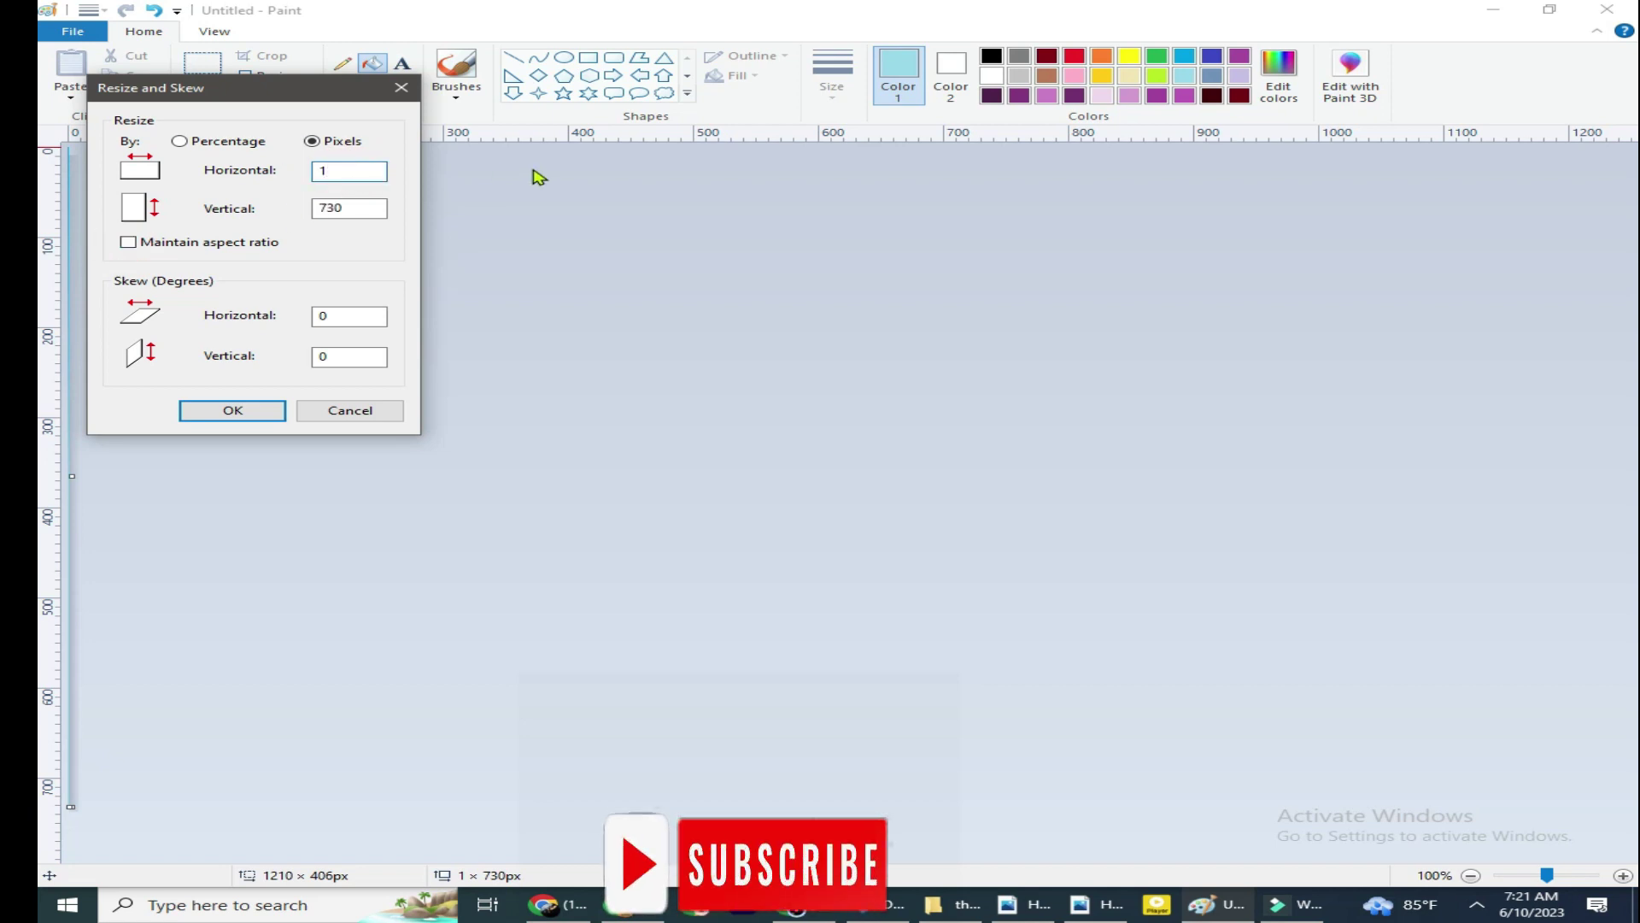
click(223, 412)
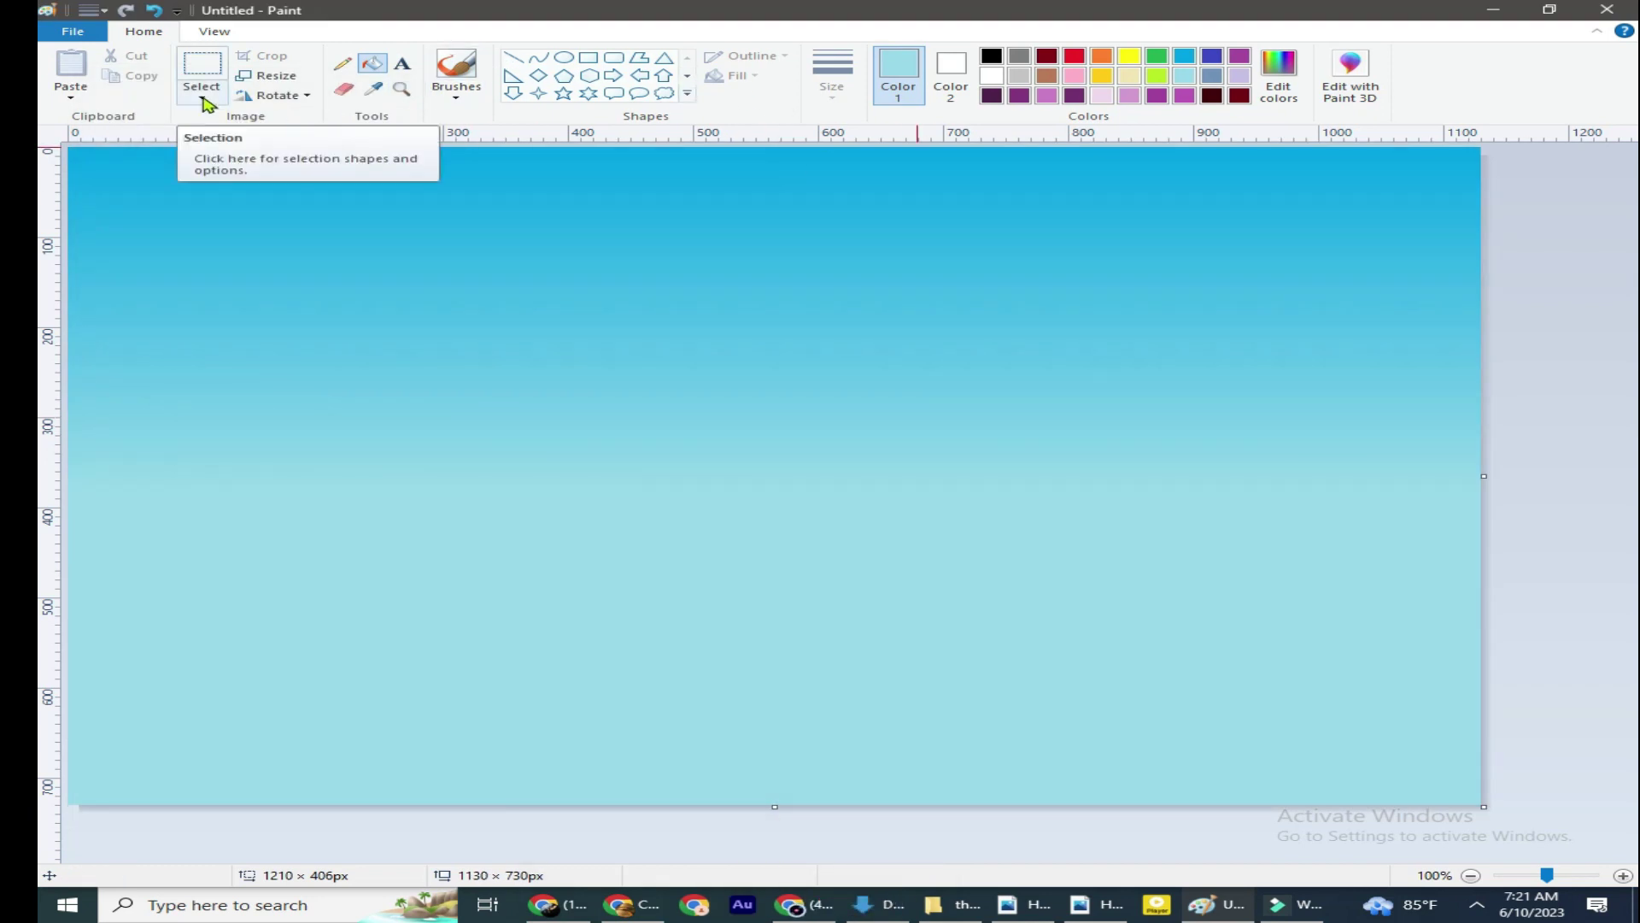
Mix a custom dark navy blue in Edit colors.
click(639, 58)
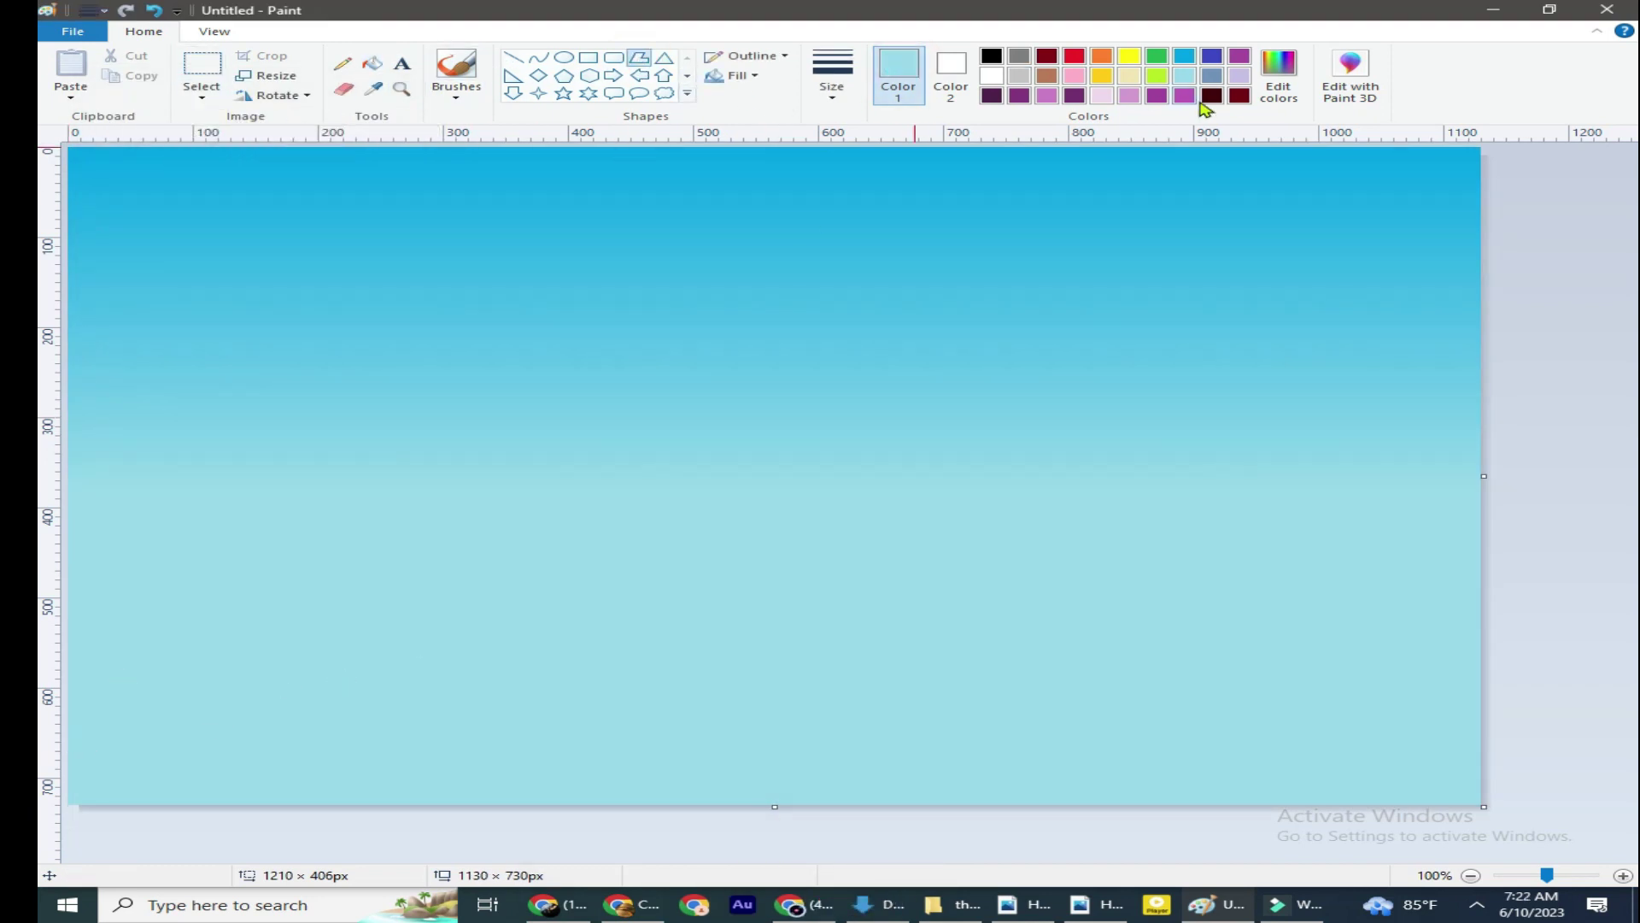
click(1294, 83)
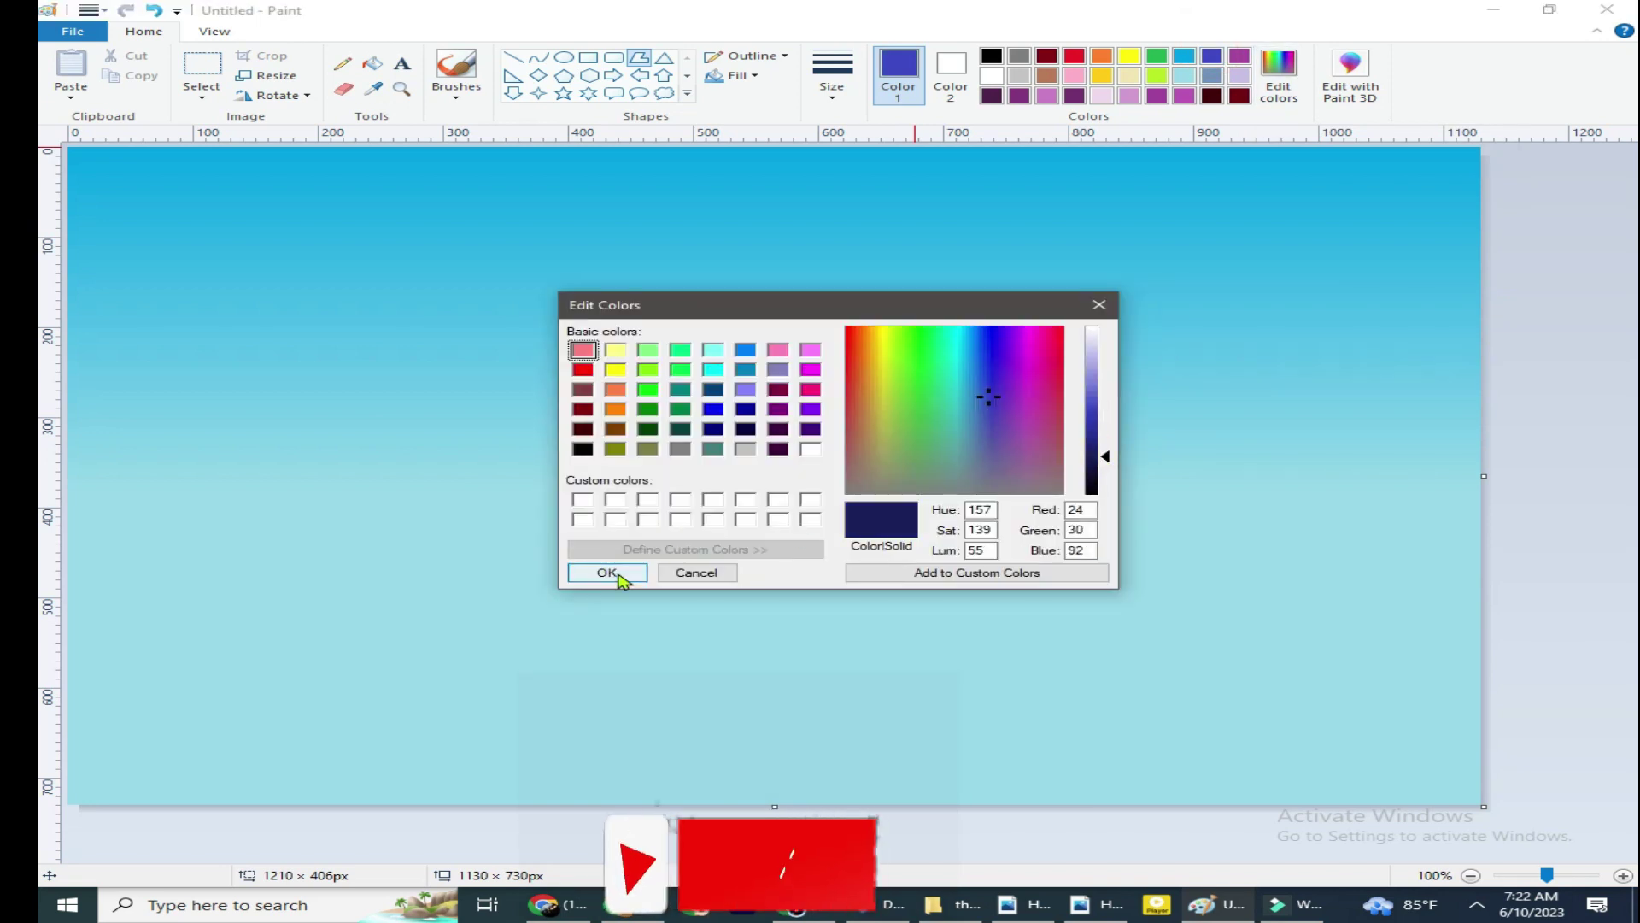
click(607, 572)
click(1279, 75)
click(1097, 390)
click(607, 572)
click(1279, 75)
click(1093, 423)
click(607, 573)
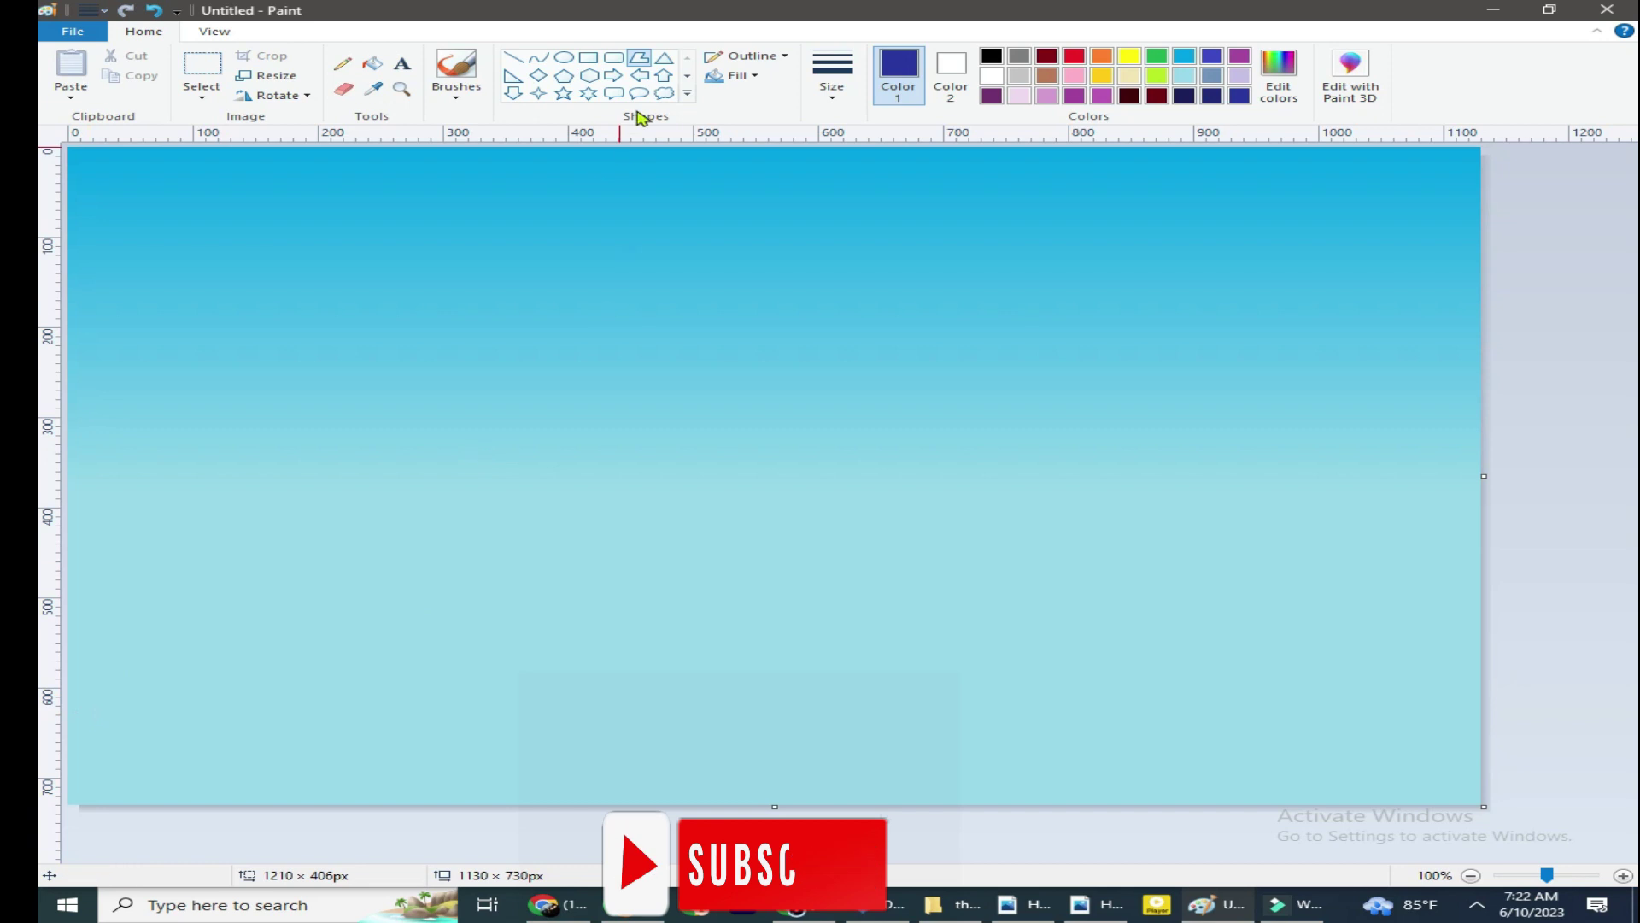
Trace a free-form peaked mountain outline along the canvas bottom and fill it navy with Delete.
drag(77, 801, 197, 754)
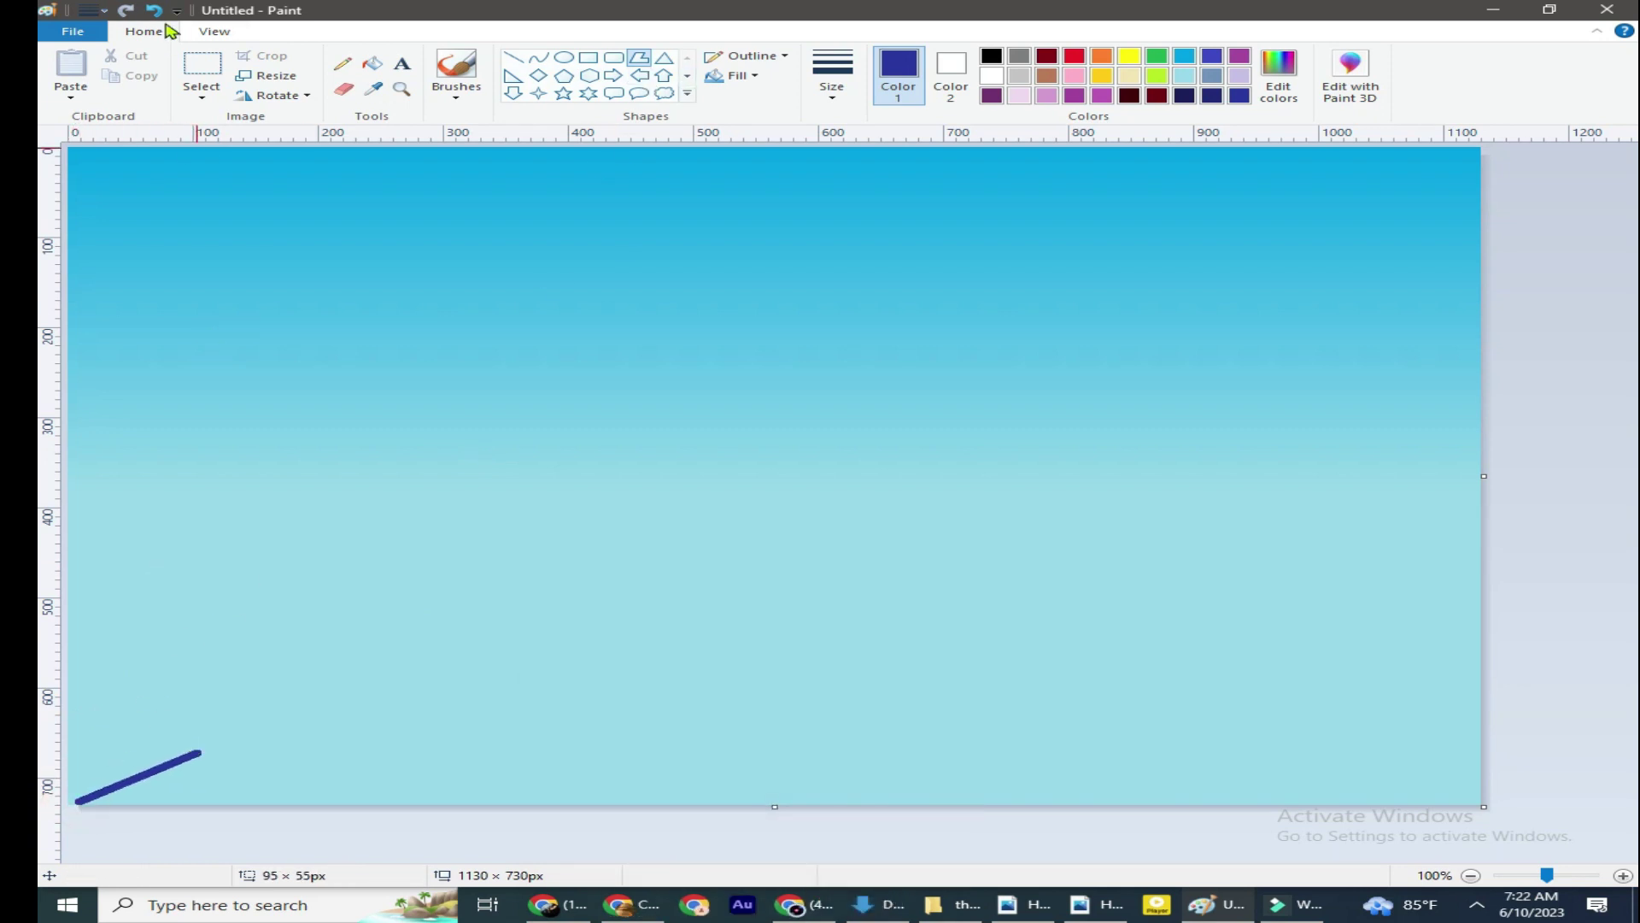
click(202, 96)
click(256, 157)
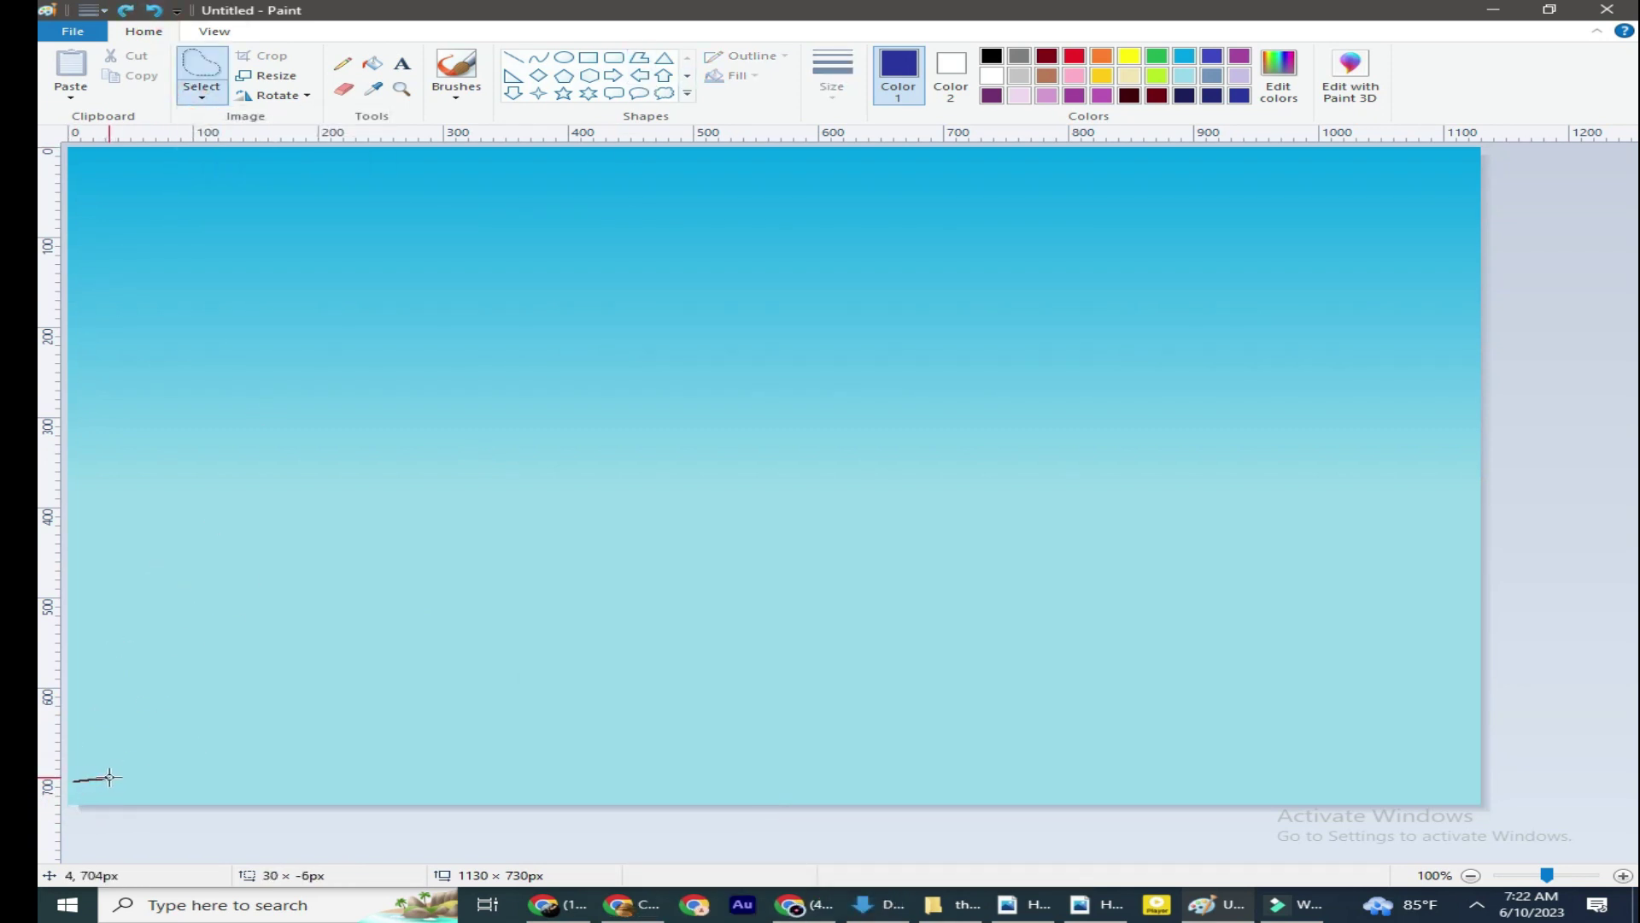
drag(155, 763, 501, 633)
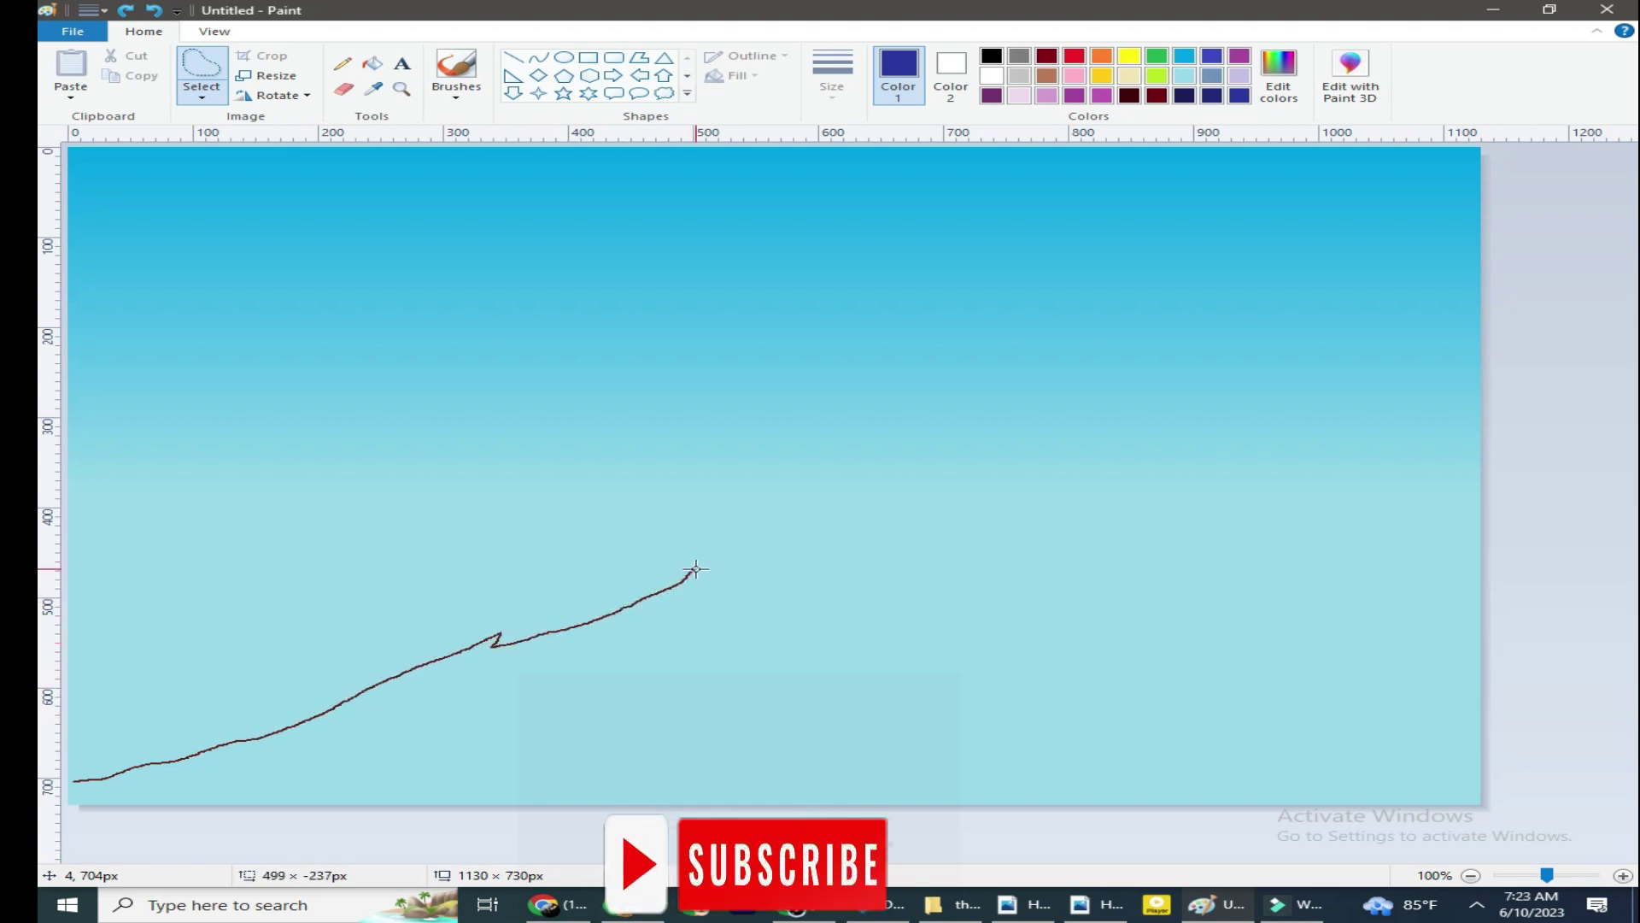
drag(855, 629, 1261, 765)
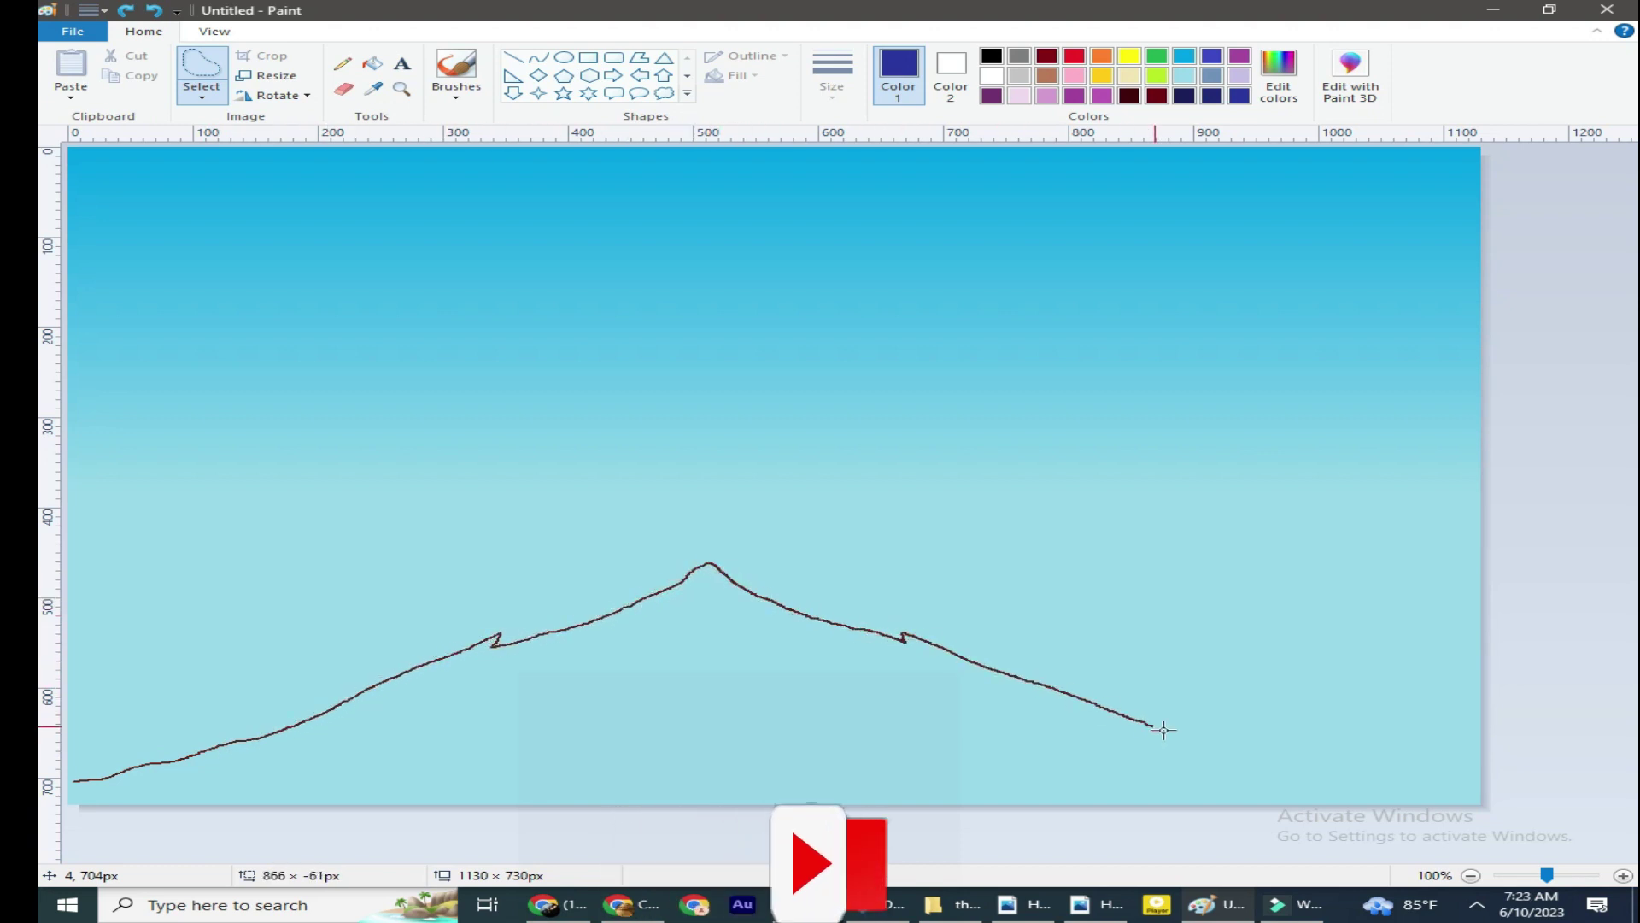
mouse_move(1468, 808)
mouse_down()
mouse_move(1484, 835)
mouse_move(382, 801)
mouse_up()
drag(67, 780, 68, 779)
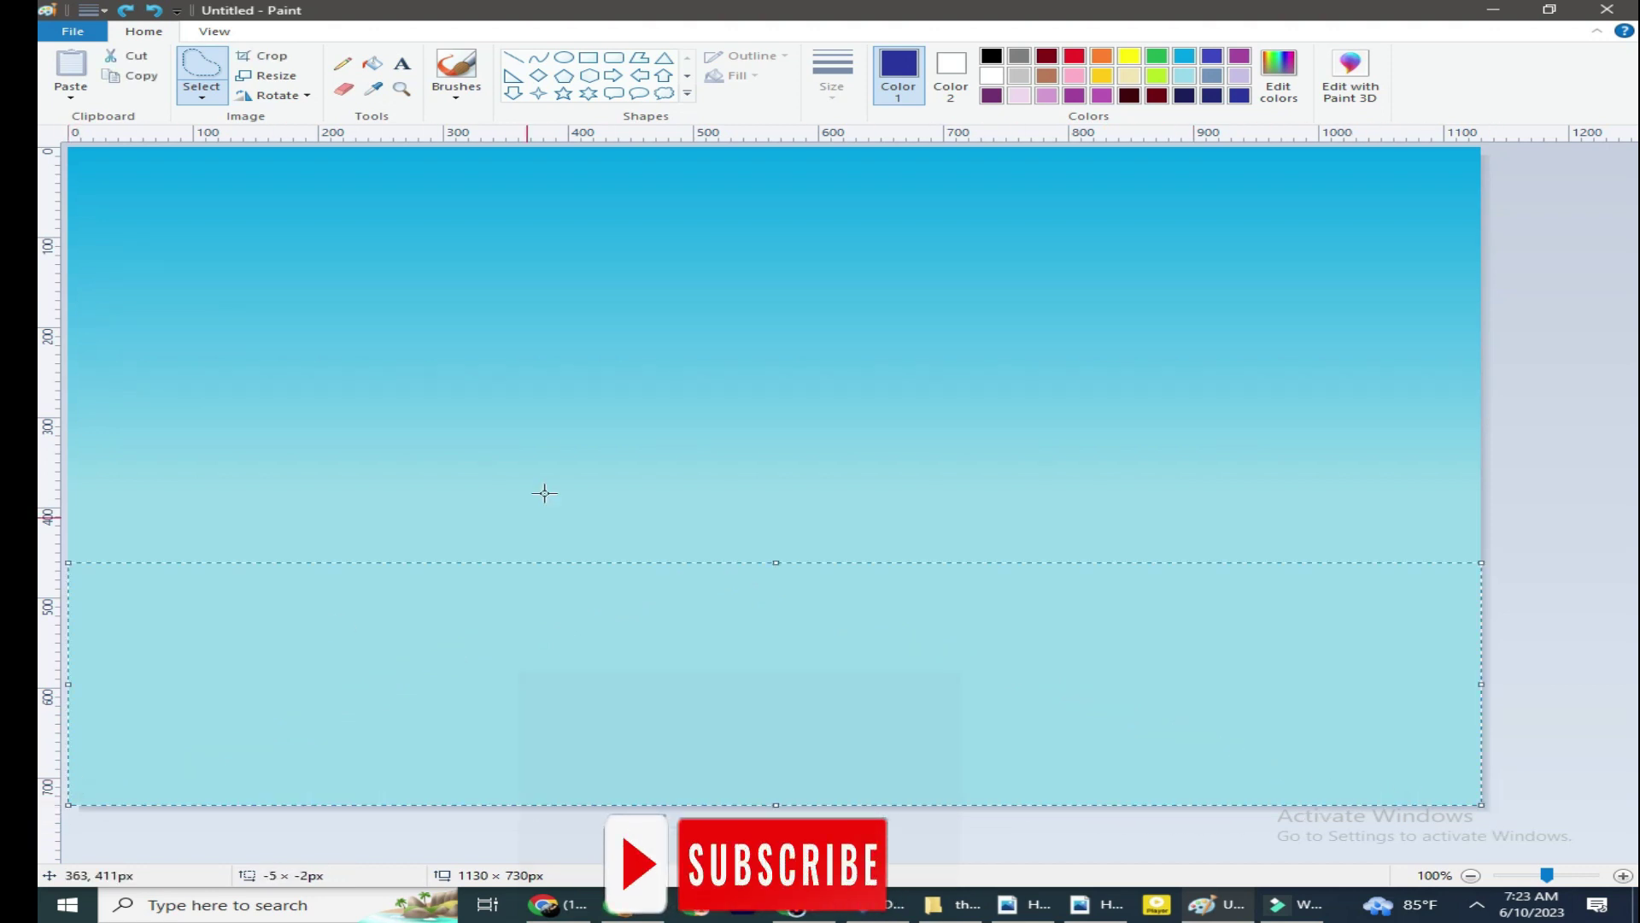
click(951, 72)
key(Delete)
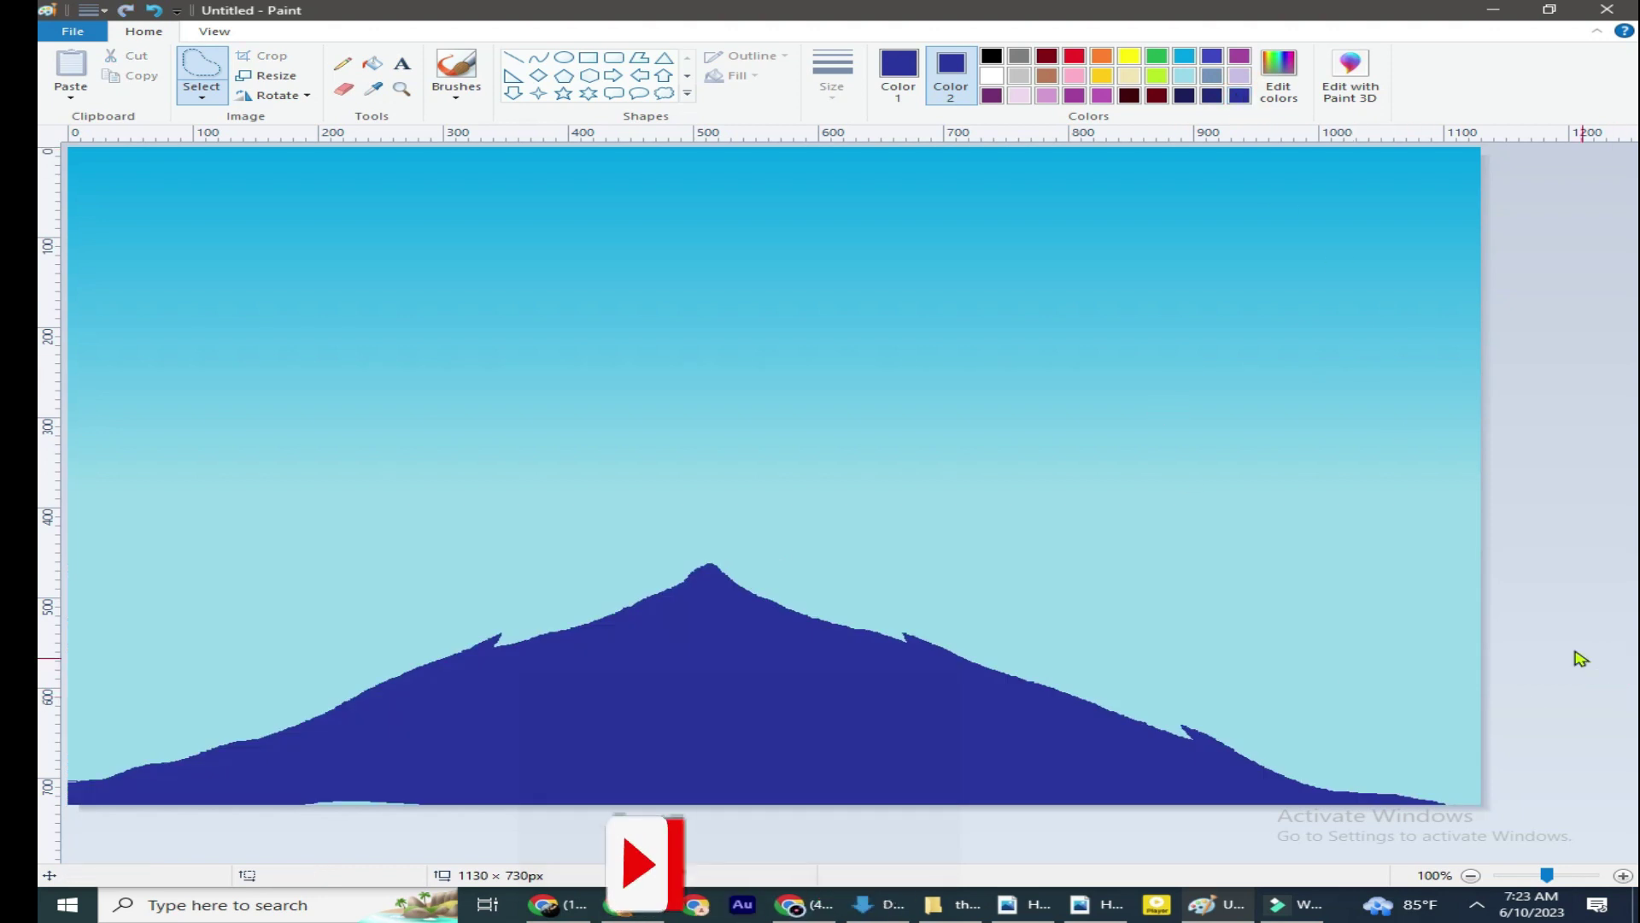
click(1196, 93)
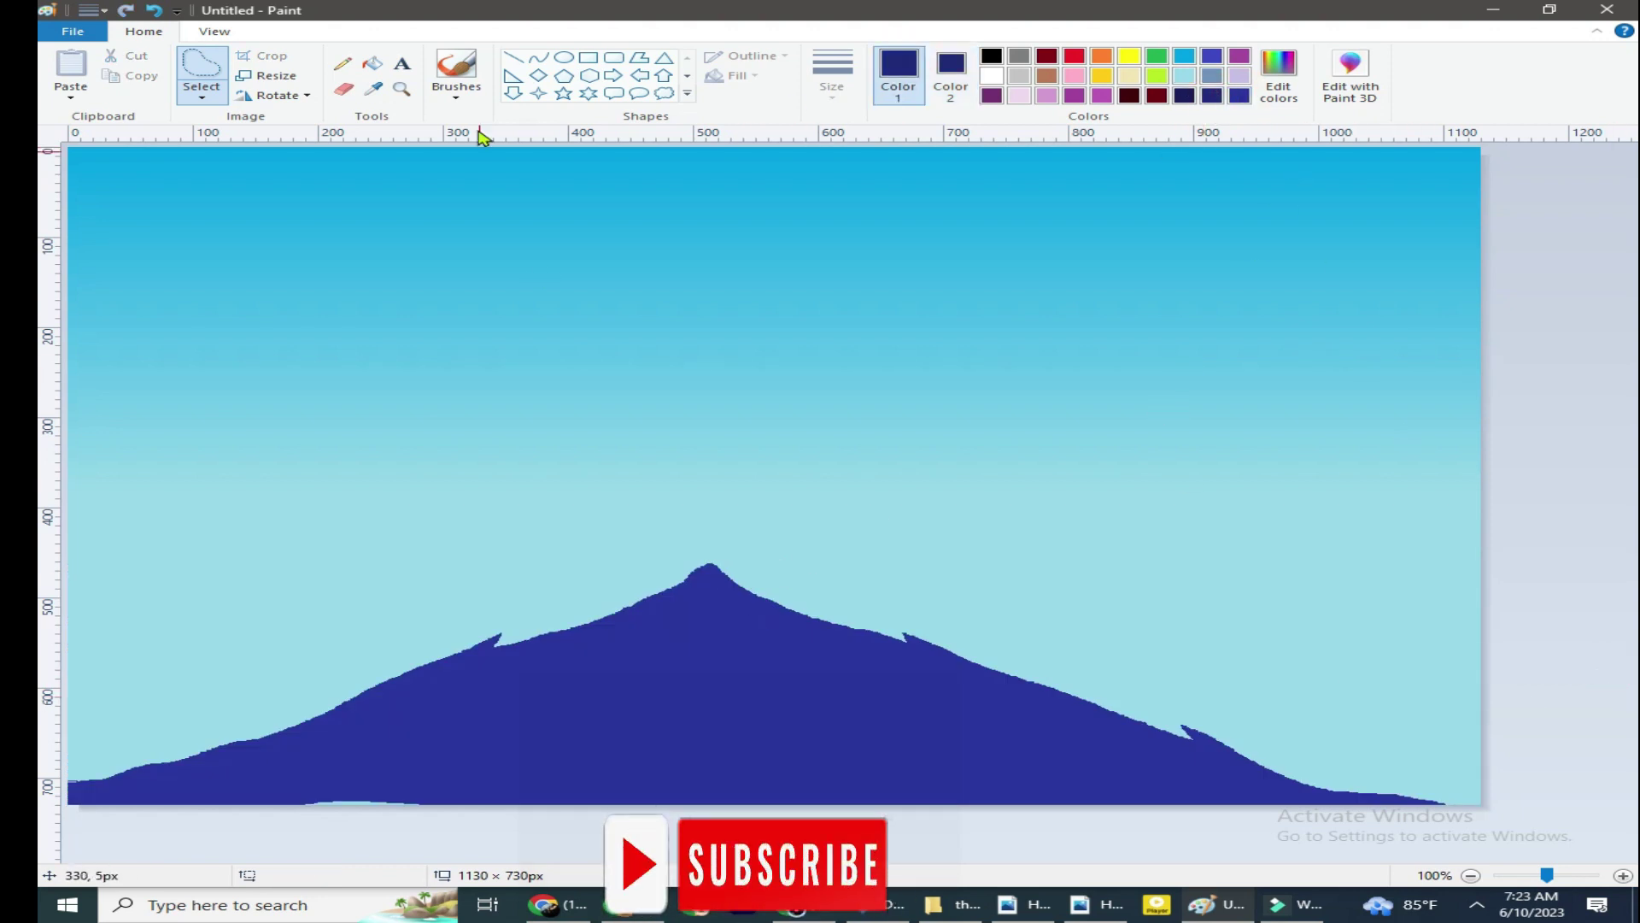
Refill the mountain silhouette with dark maroon.
click(371, 63)
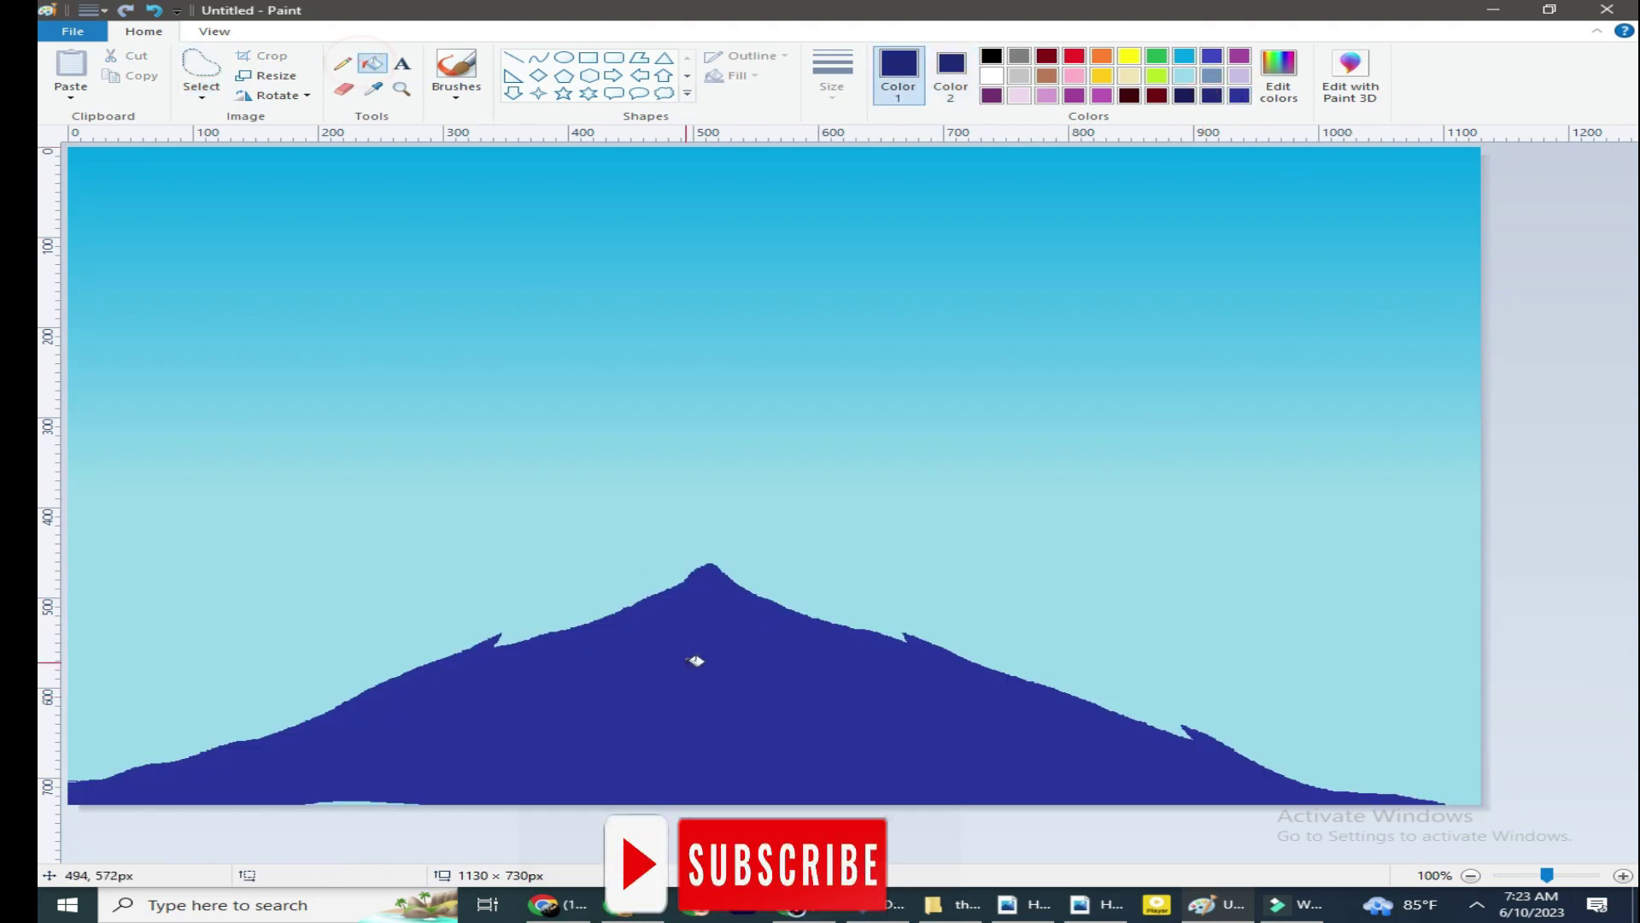
click(696, 663)
click(658, 656)
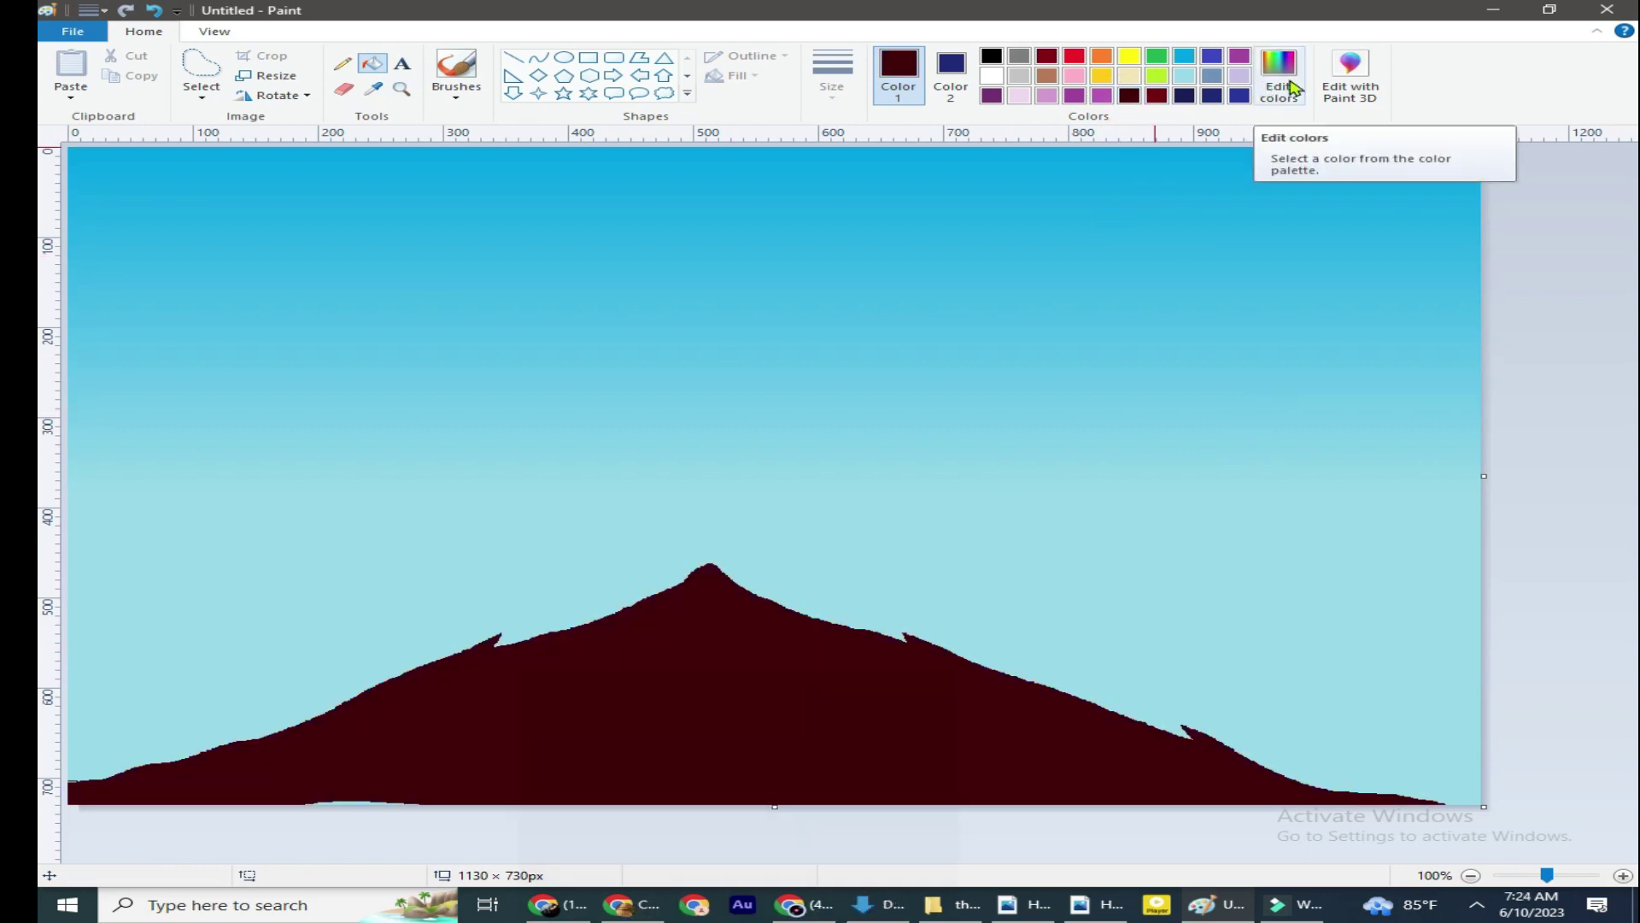
Mix dark red, brown and light beige custom colours.
click(1292, 88)
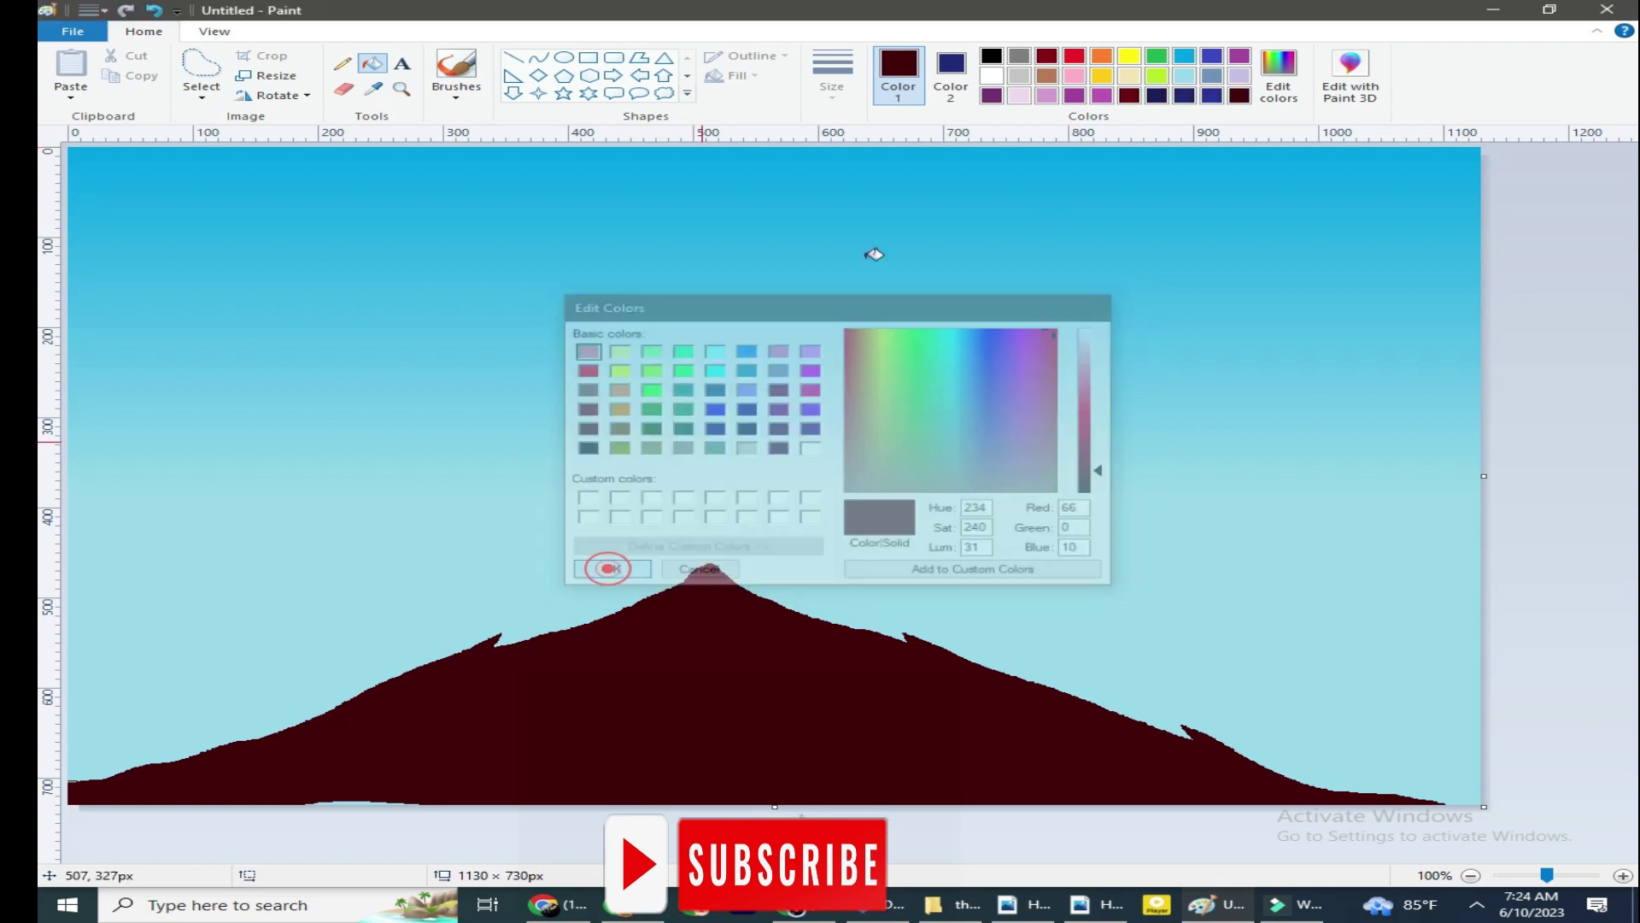
click(1279, 89)
click(631, 570)
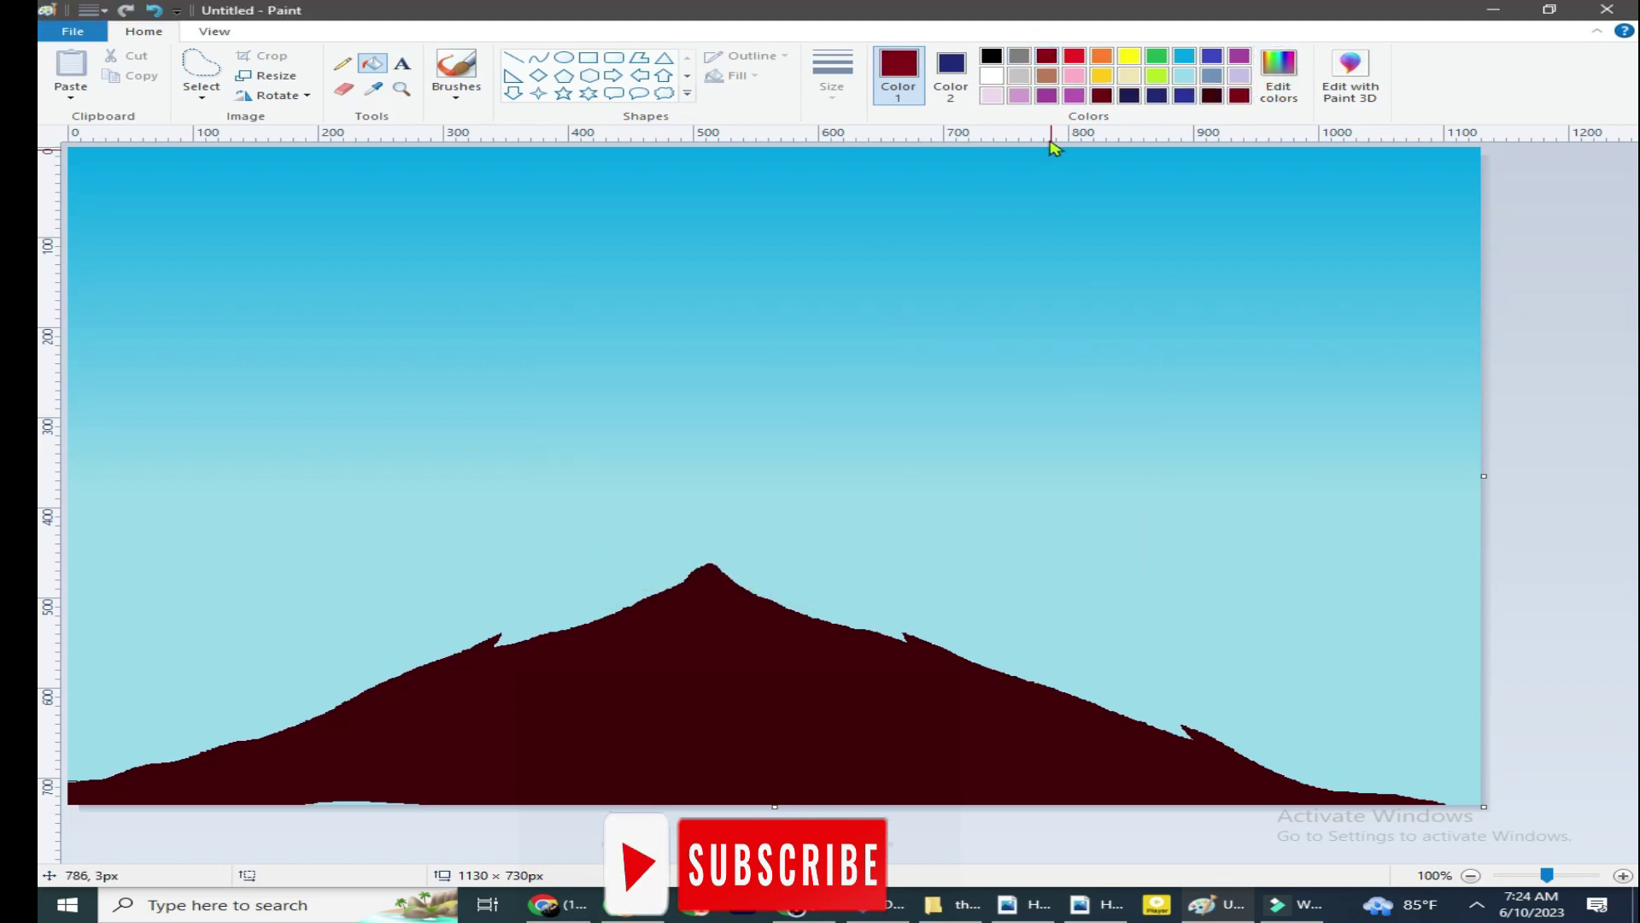
click(1279, 83)
click(609, 571)
click(1279, 85)
click(1100, 361)
click(637, 570)
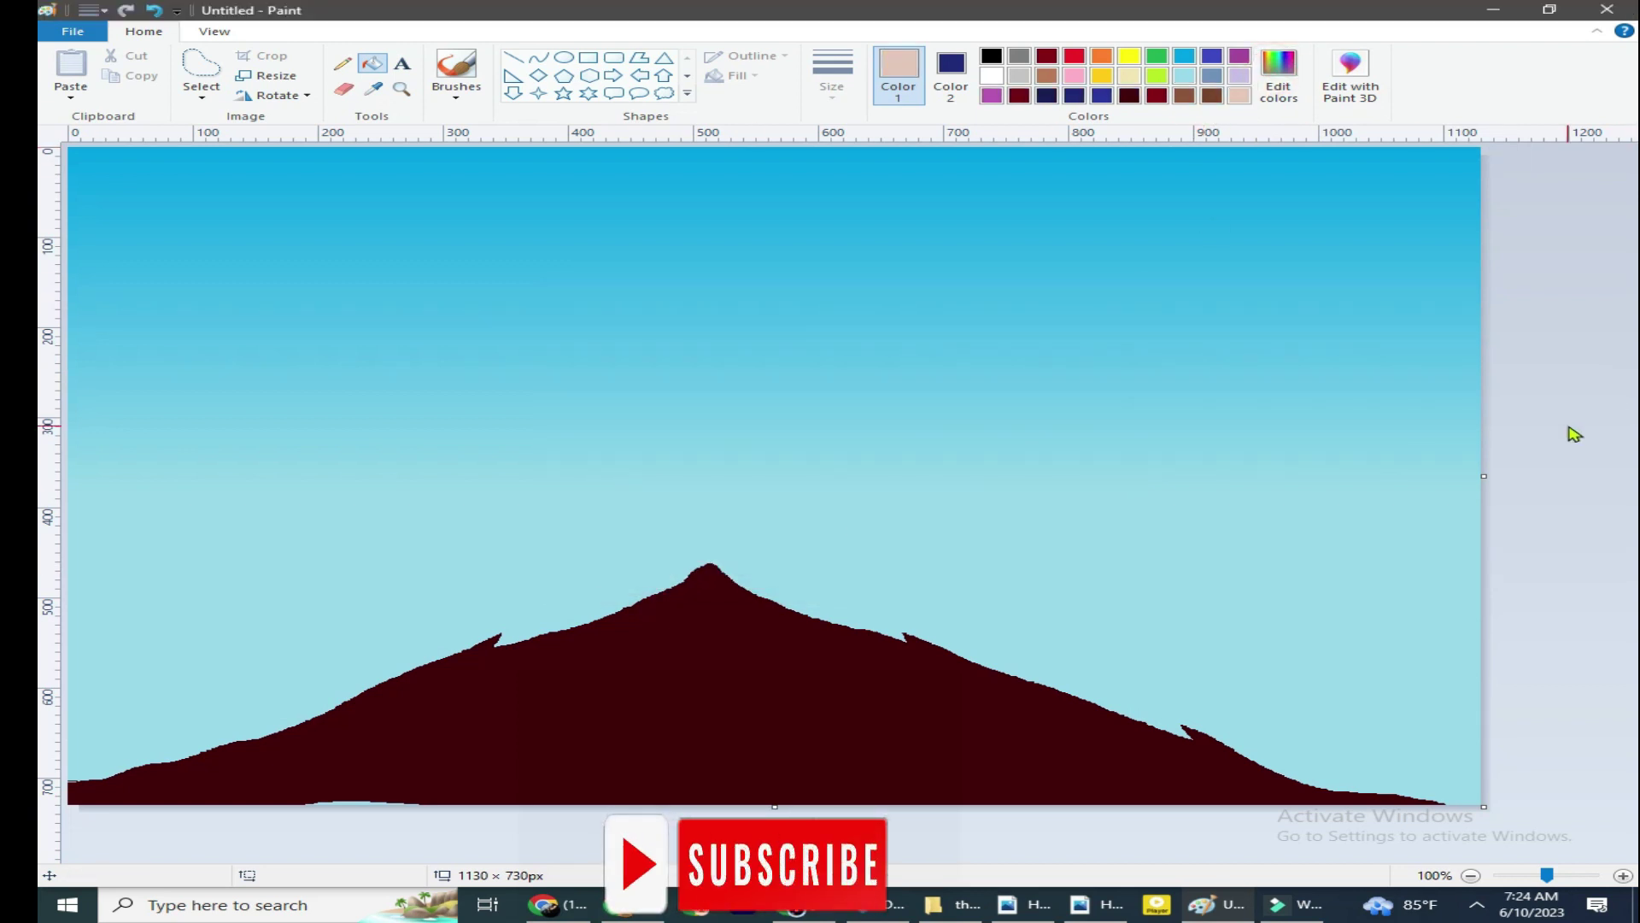
Paint a thick brown brush stroke on the mountain's left slope.
click(1185, 98)
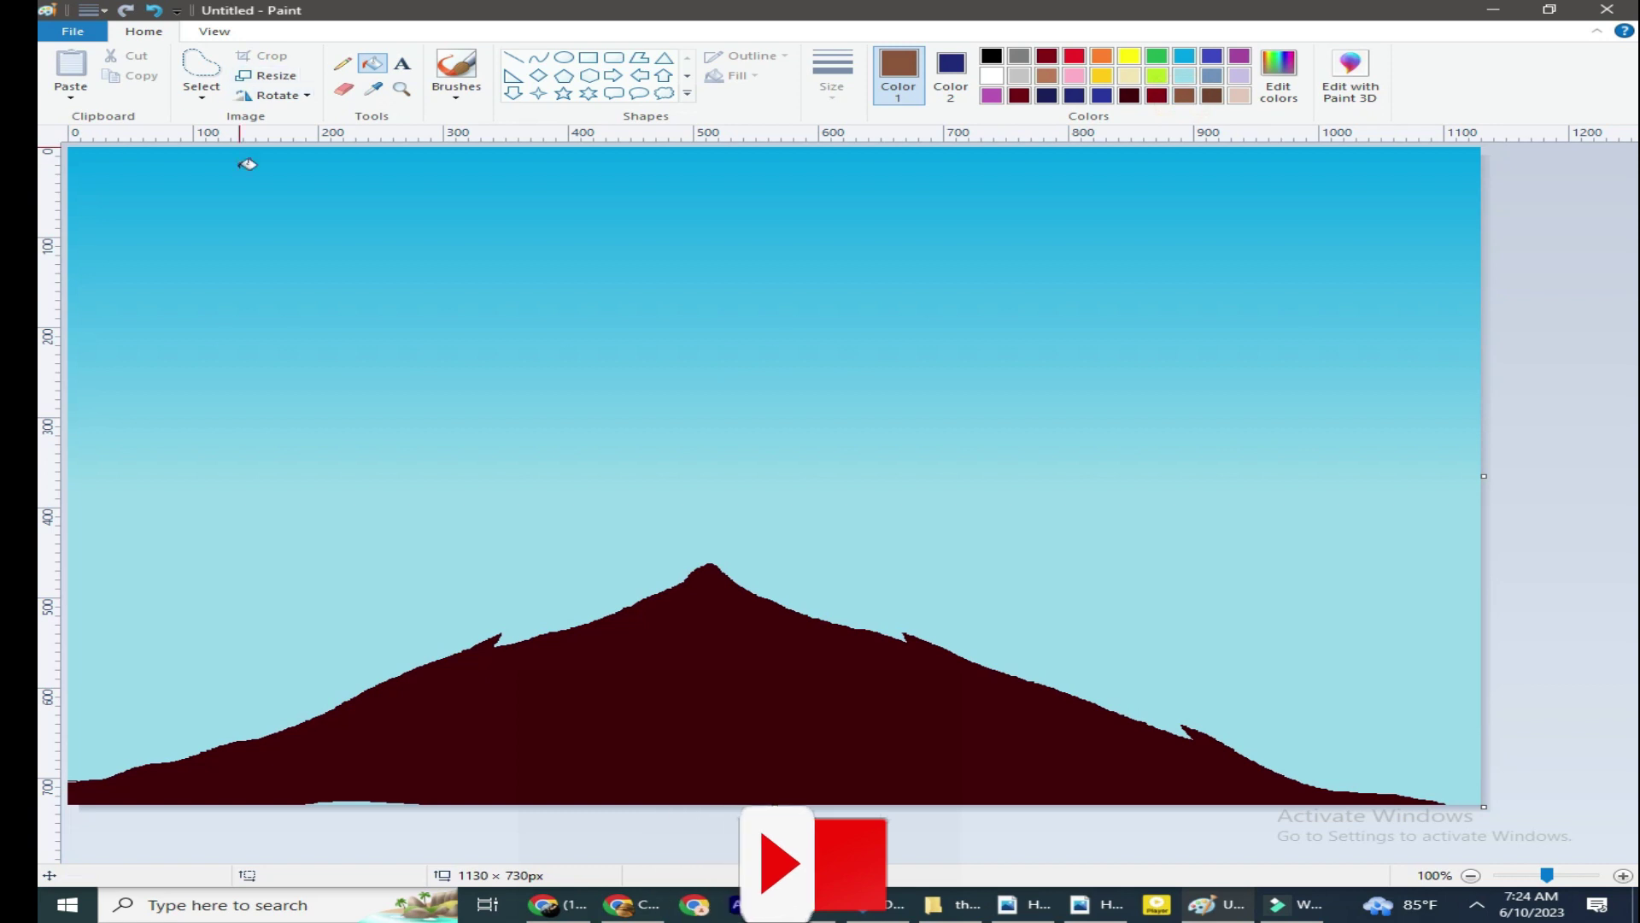
click(456, 91)
click(456, 126)
click(832, 81)
click(897, 230)
drag(475, 666, 483, 664)
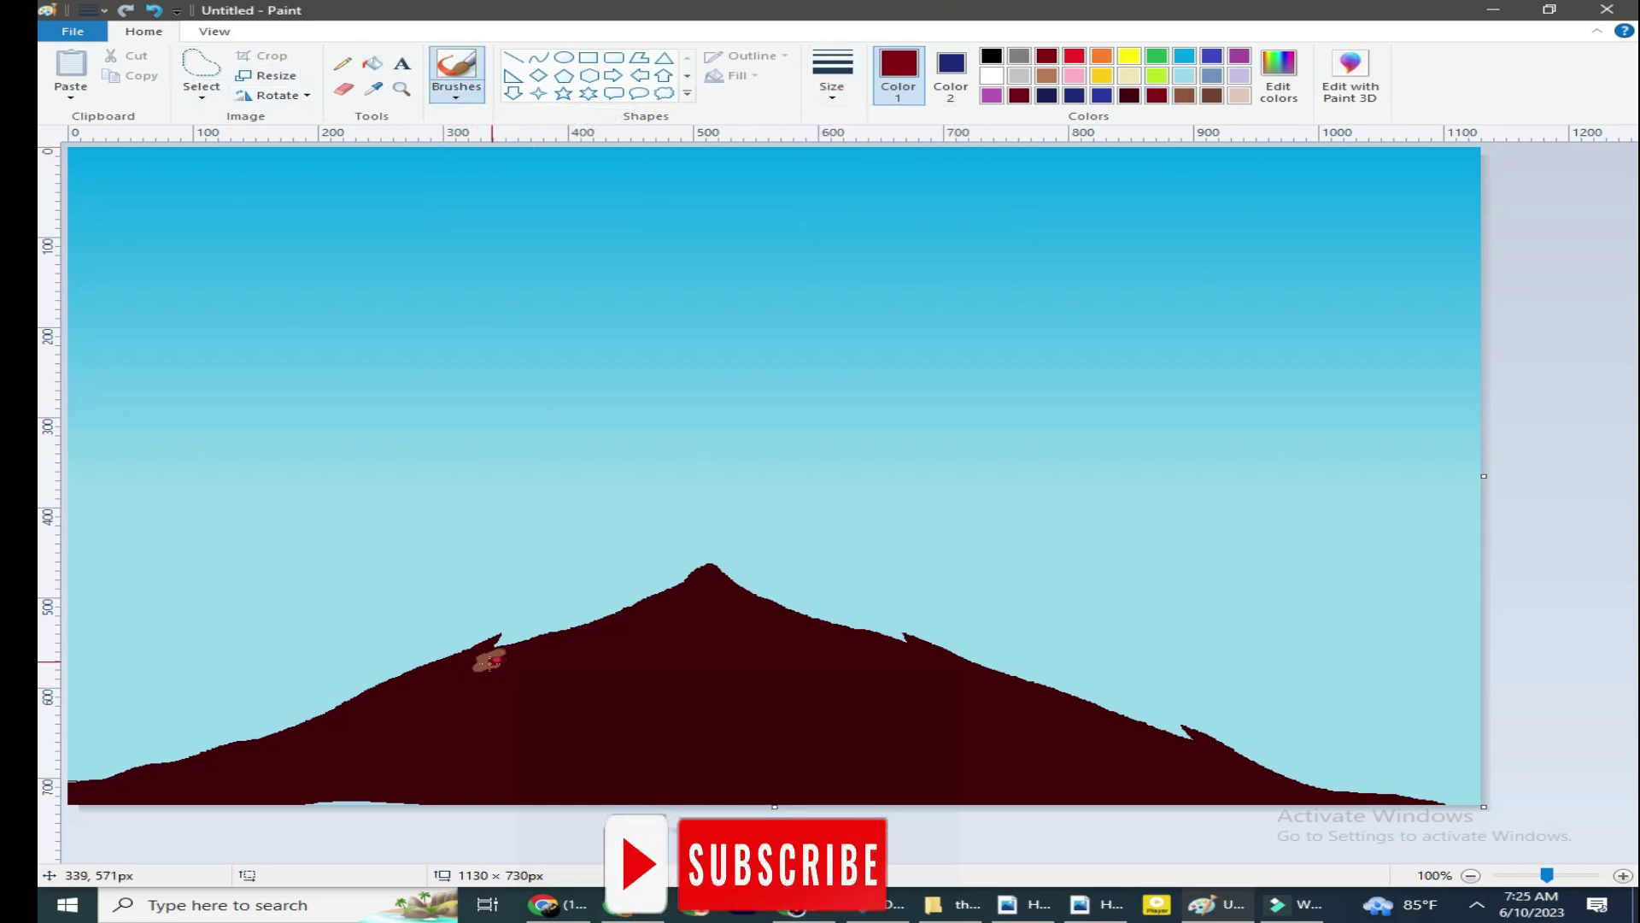
Sample the mountain's maroon and paint over the reddish stroke and bottom-left base.
click(374, 88)
click(487, 709)
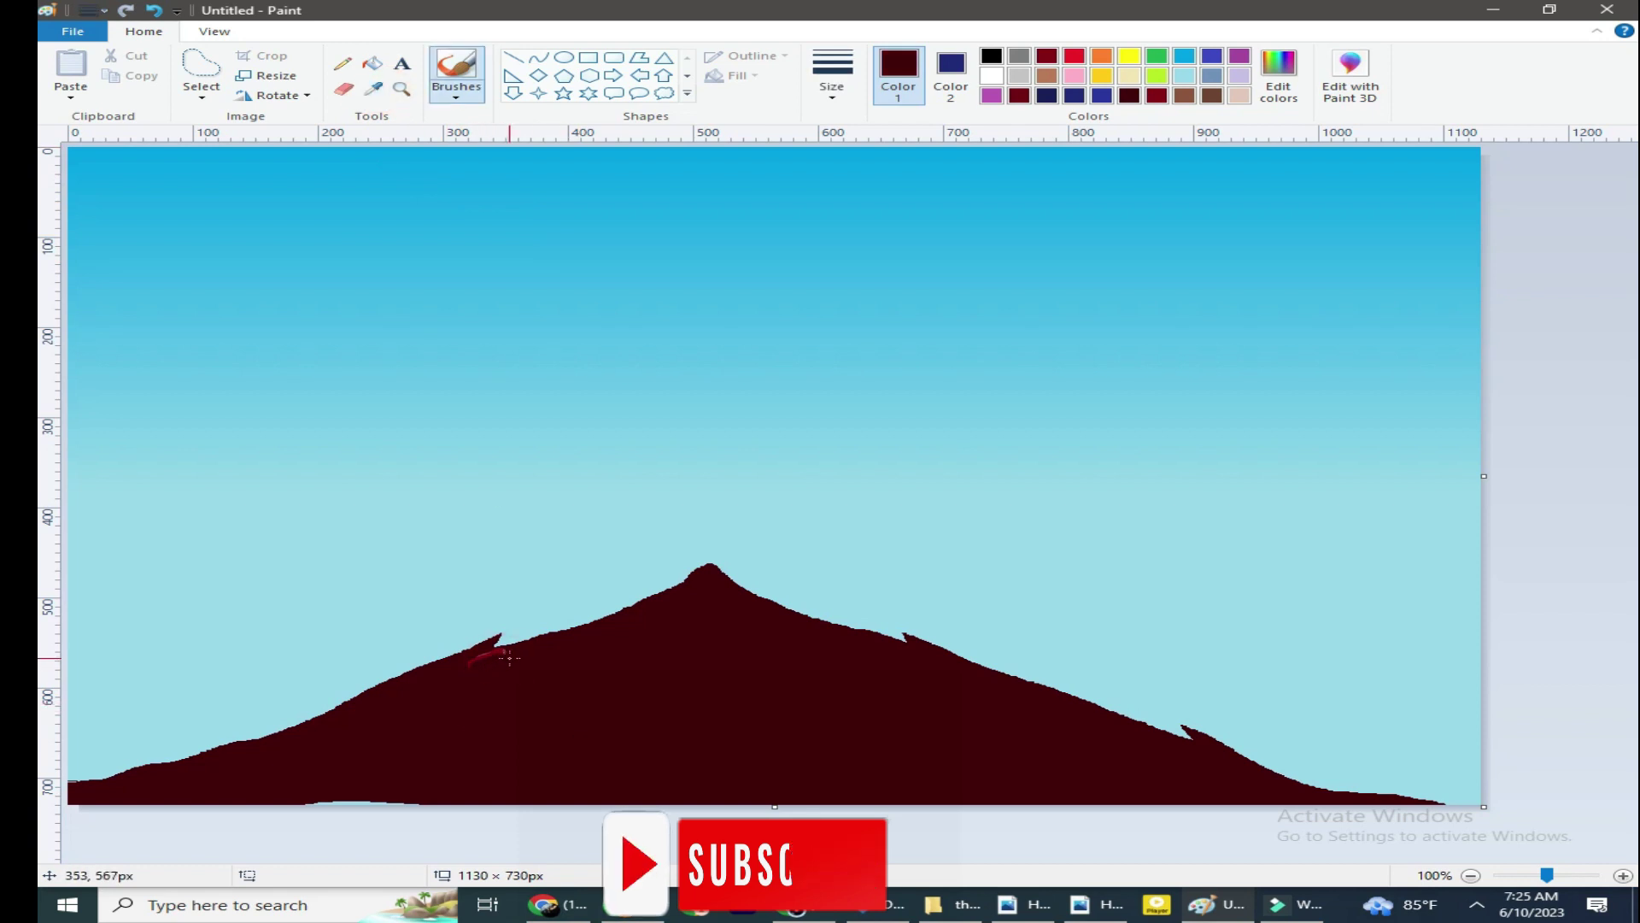
drag(509, 657, 570, 624)
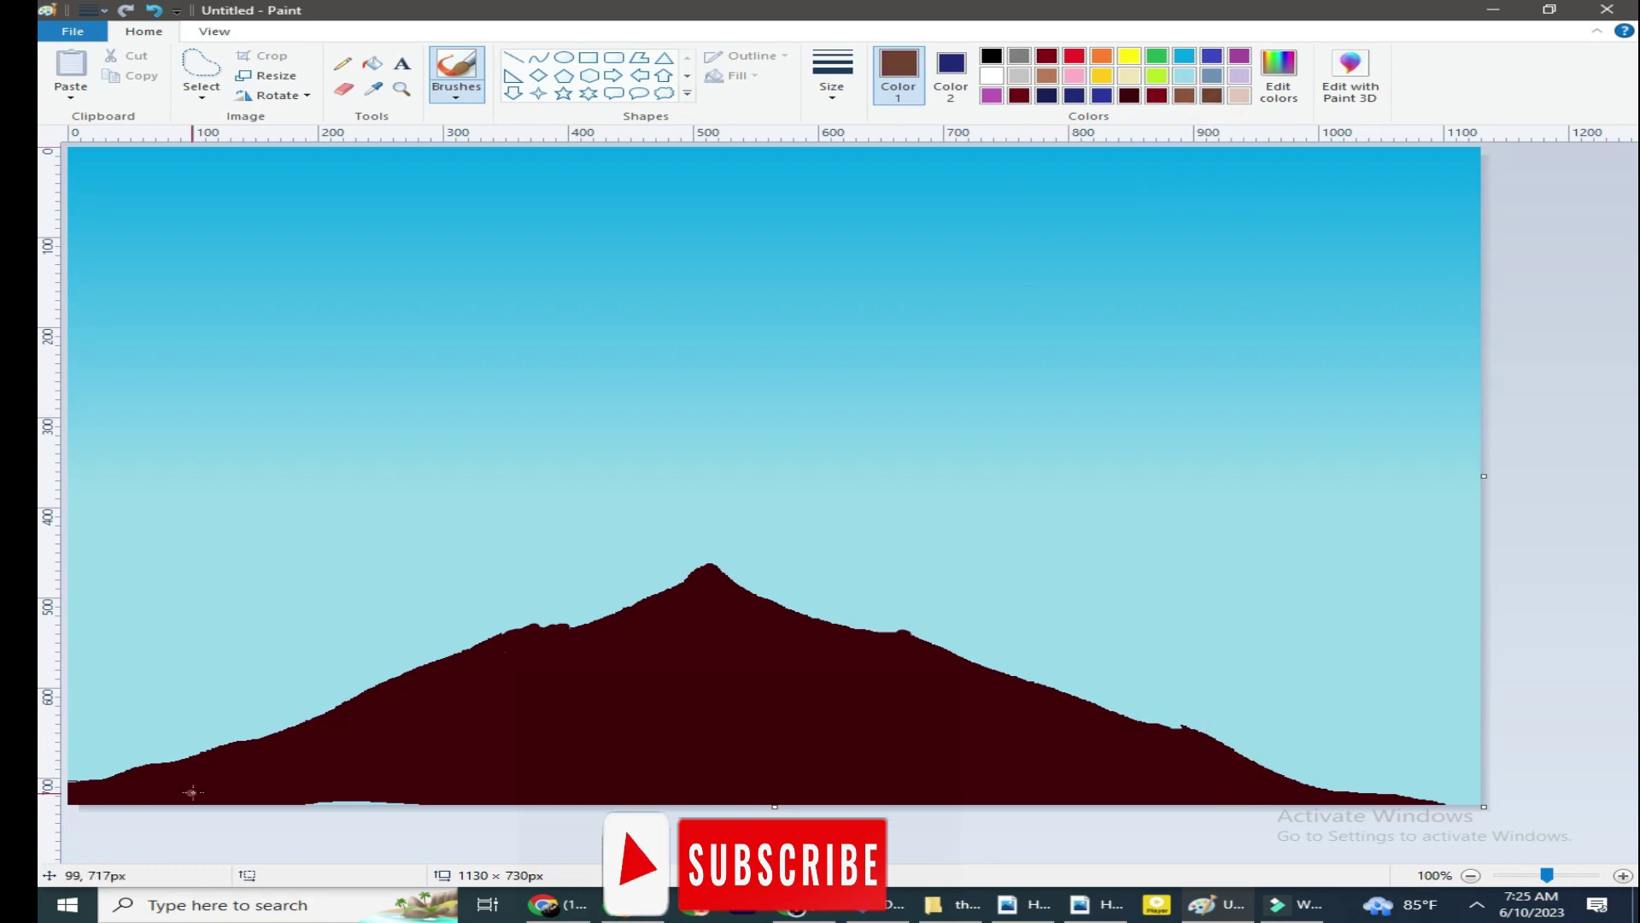
drag(192, 792, 168, 782)
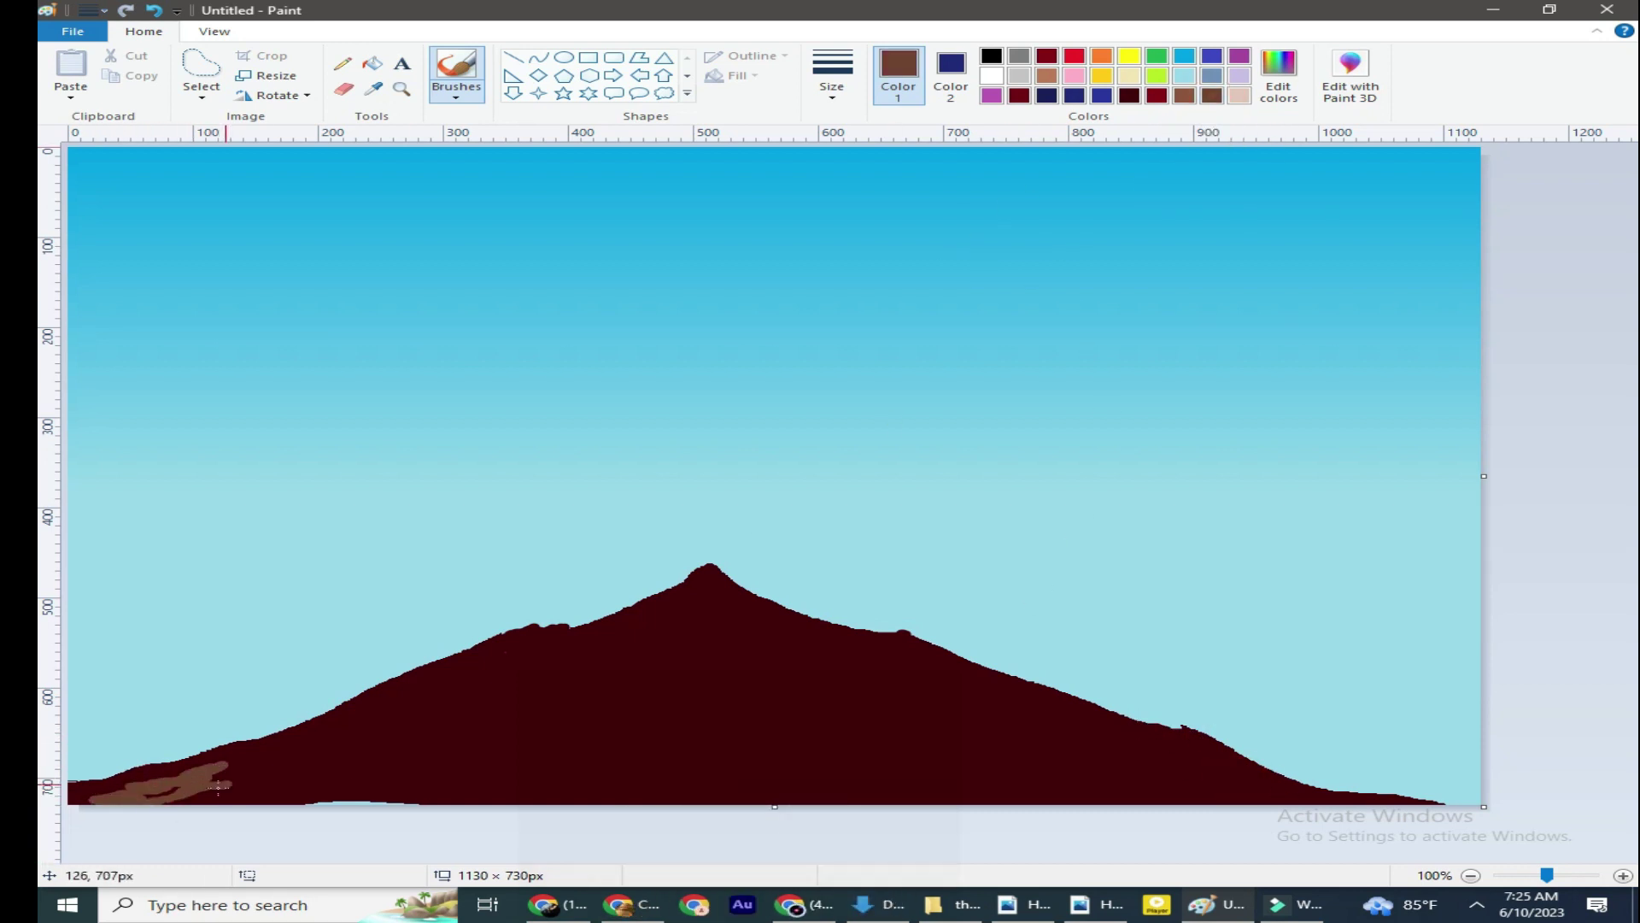
Mix a darker brown, shade the bottom-left slope, then undo those strokes.
click(1279, 76)
drag(1102, 439, 1102, 466)
click(604, 571)
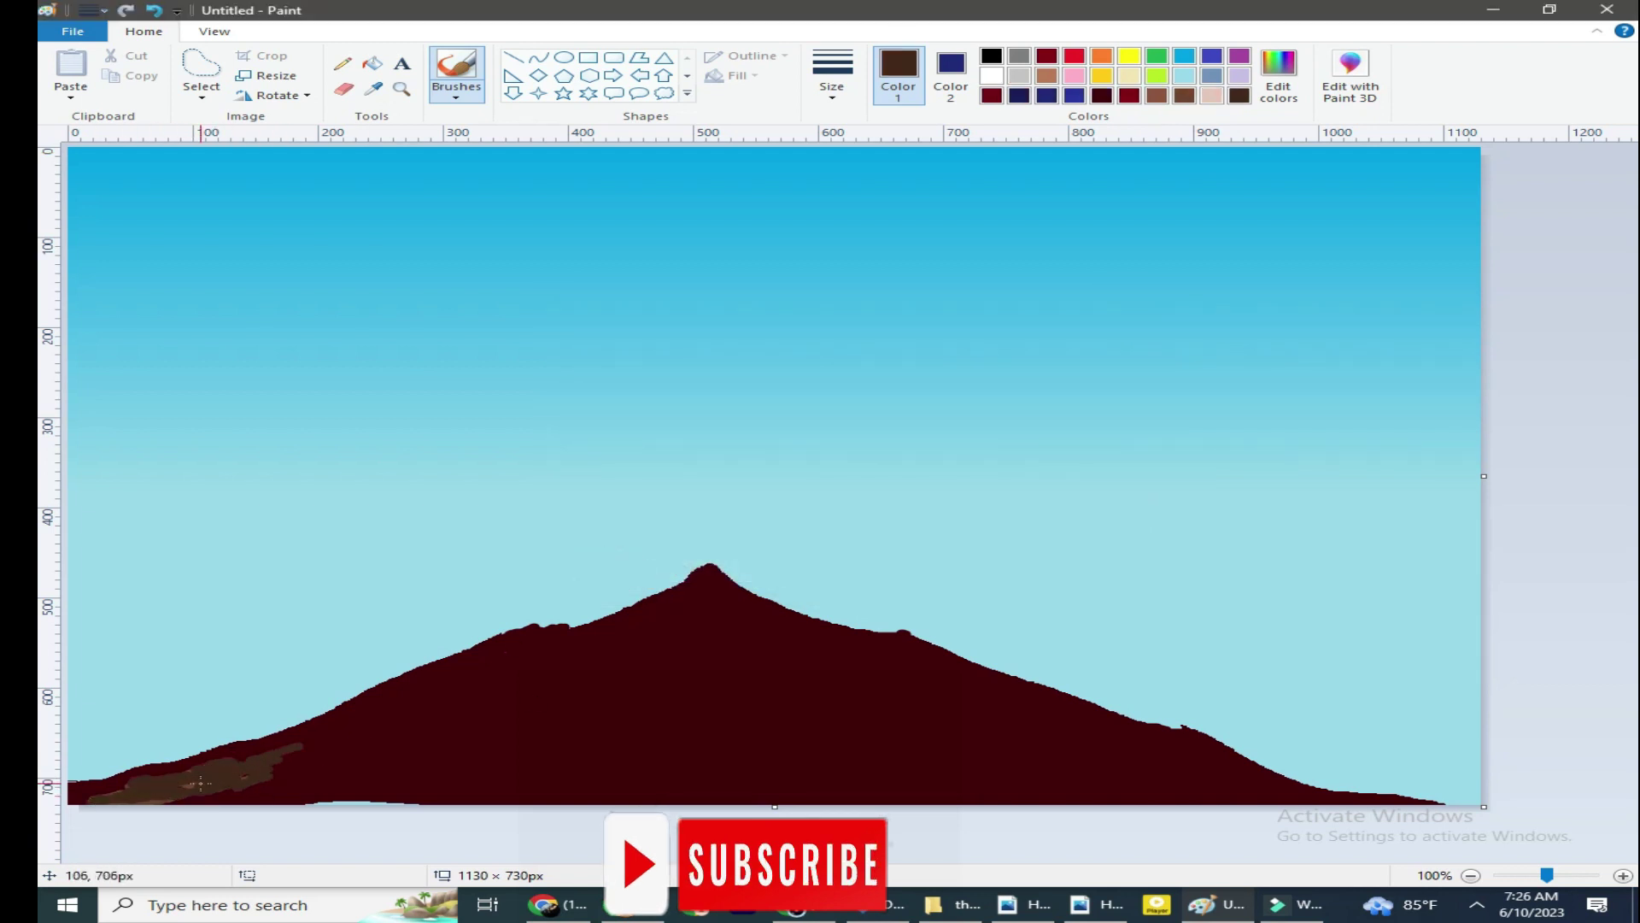
click(1157, 95)
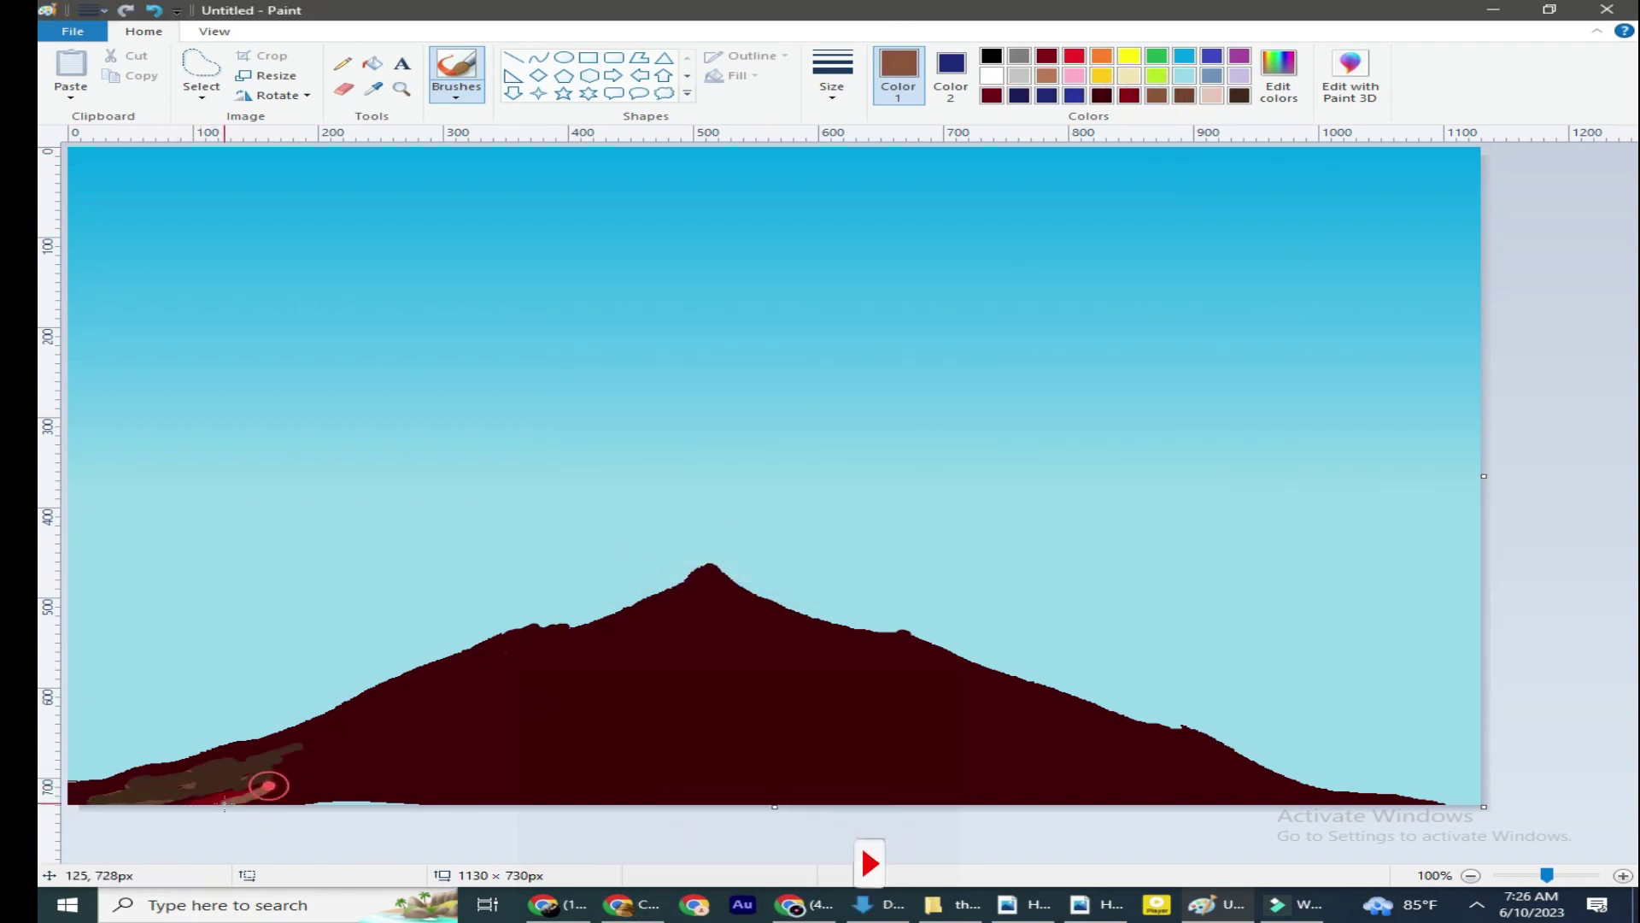
drag(216, 793, 256, 767)
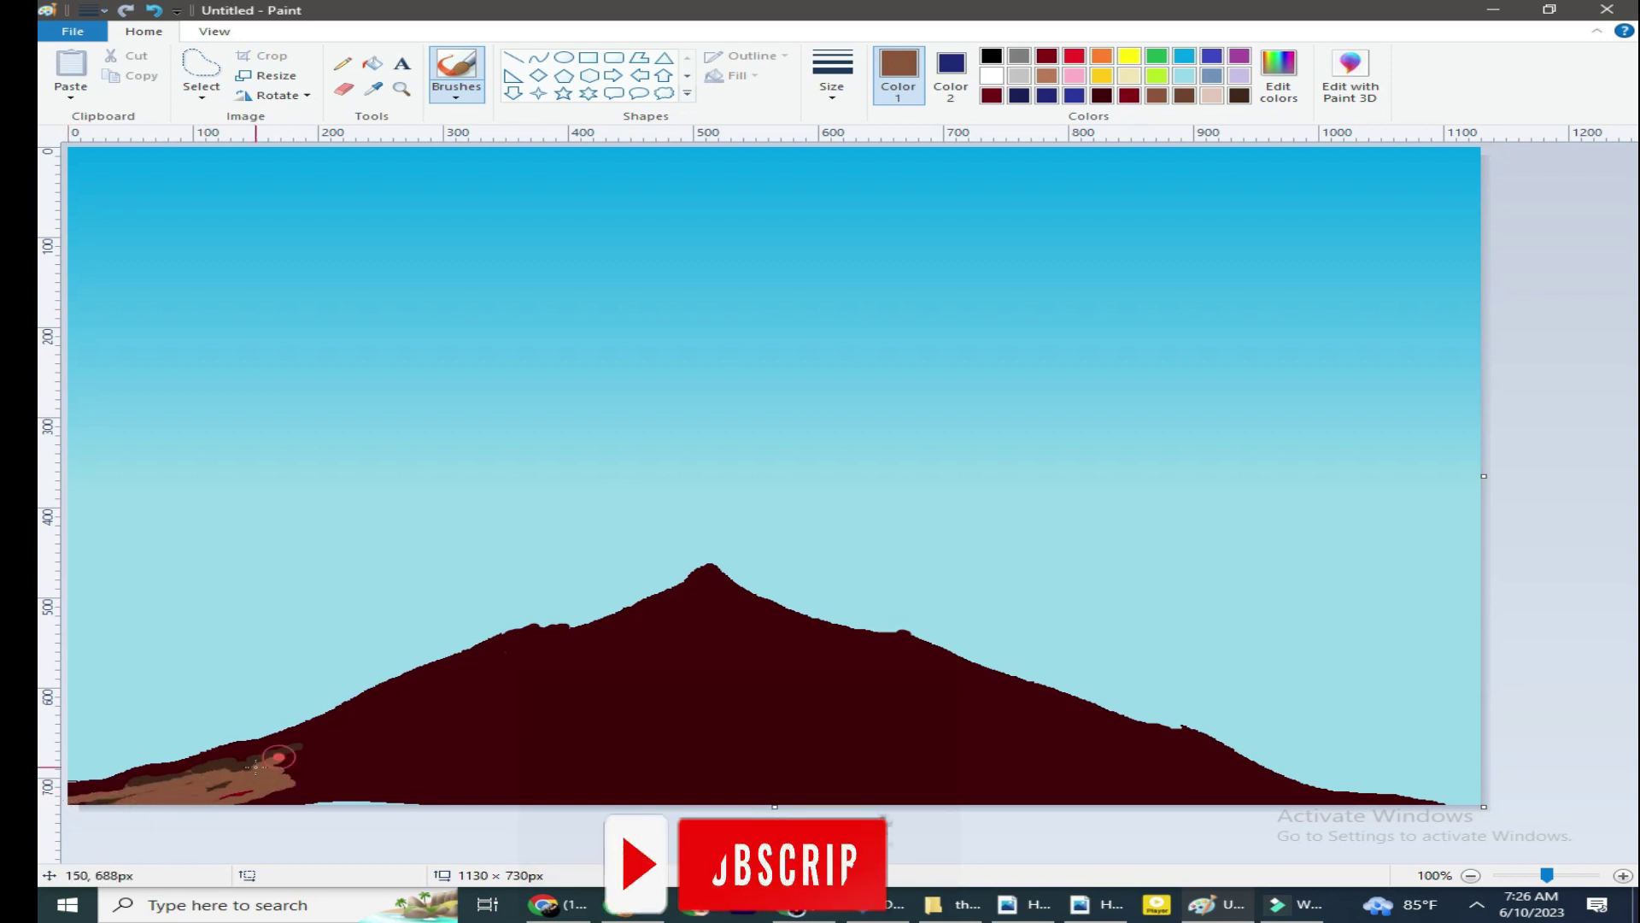
click(155, 11)
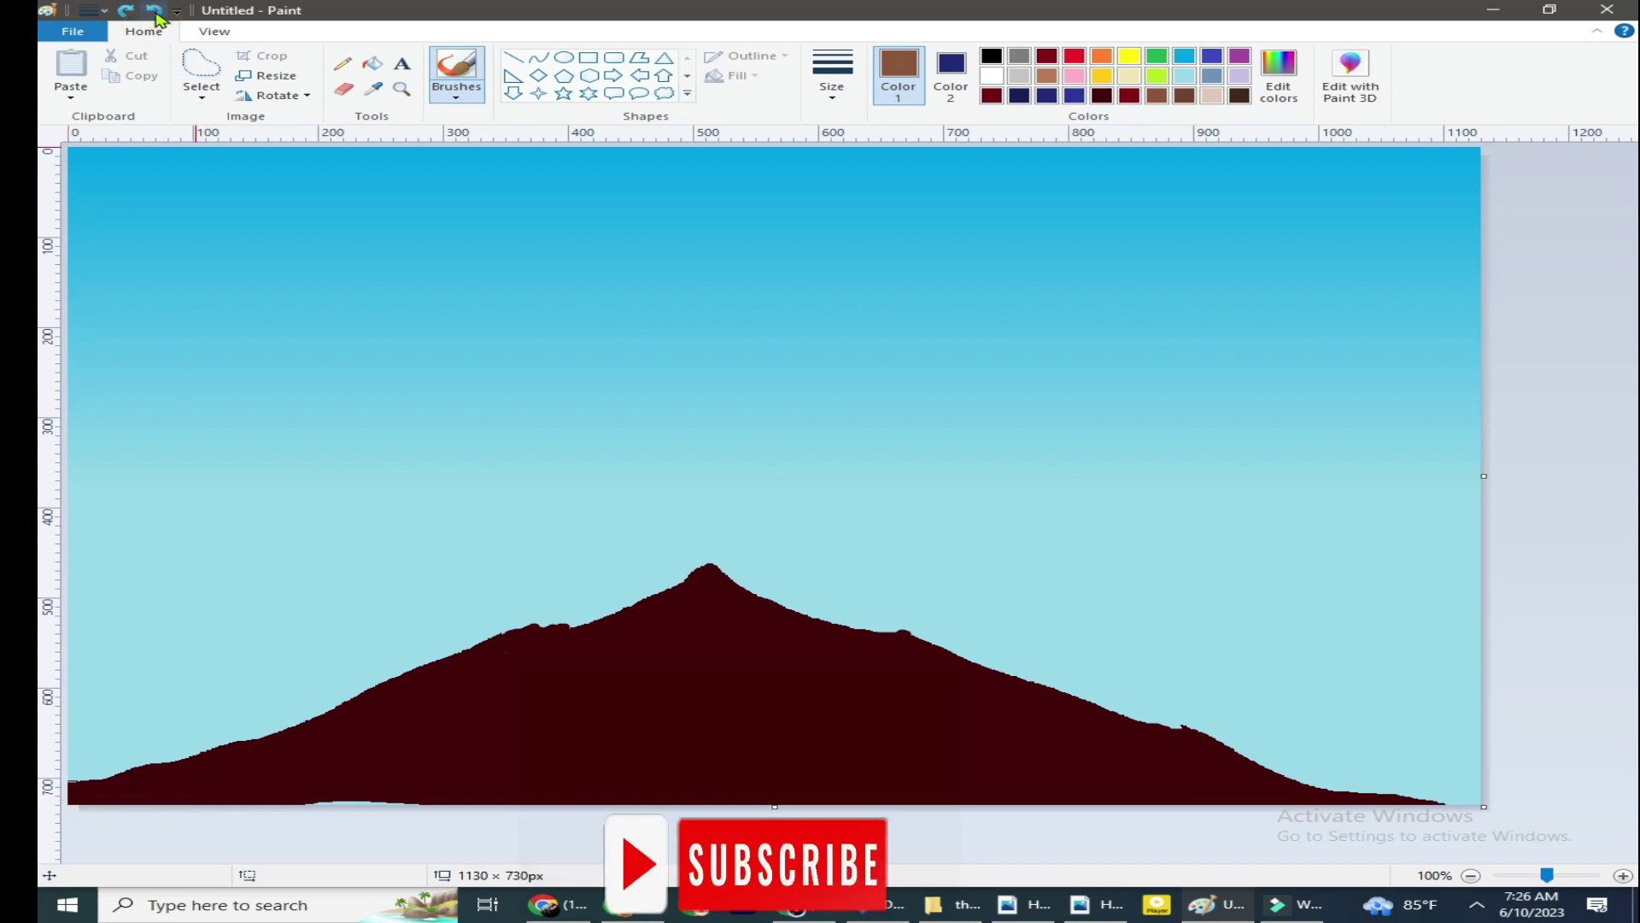
Mix a new medium brown and fill the whole mountain with it.
click(1275, 86)
mouse_move(1109, 433)
mouse_down()
mouse_move(1110, 472)
mouse_move(1108, 455)
mouse_up()
click(607, 572)
click(371, 62)
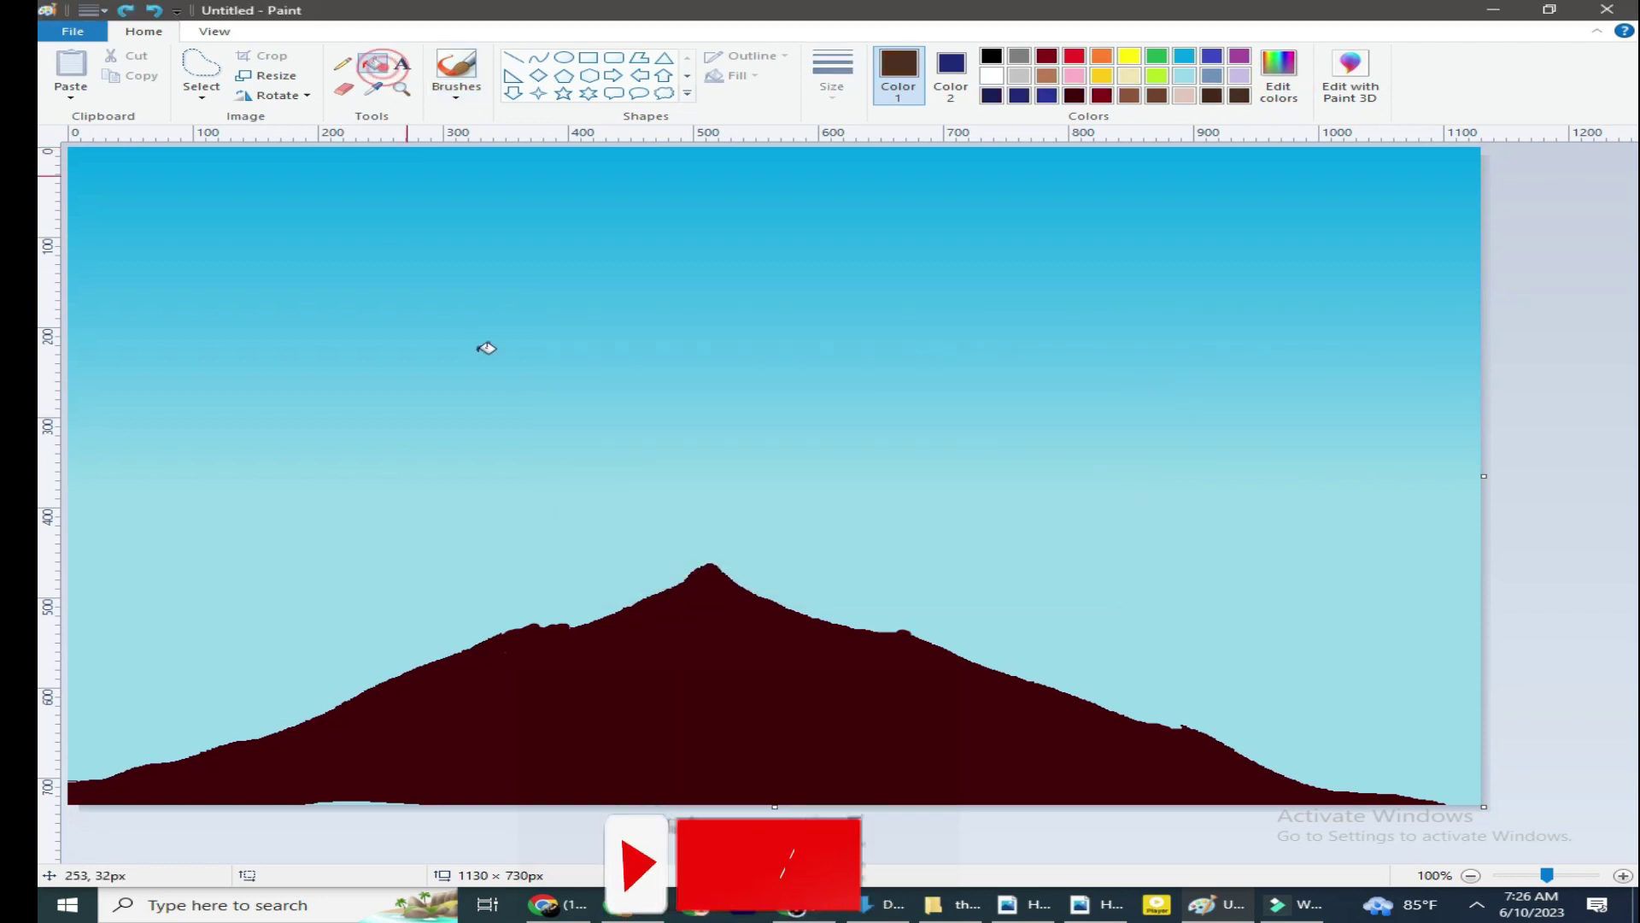
click(735, 683)
click(1279, 86)
click(631, 579)
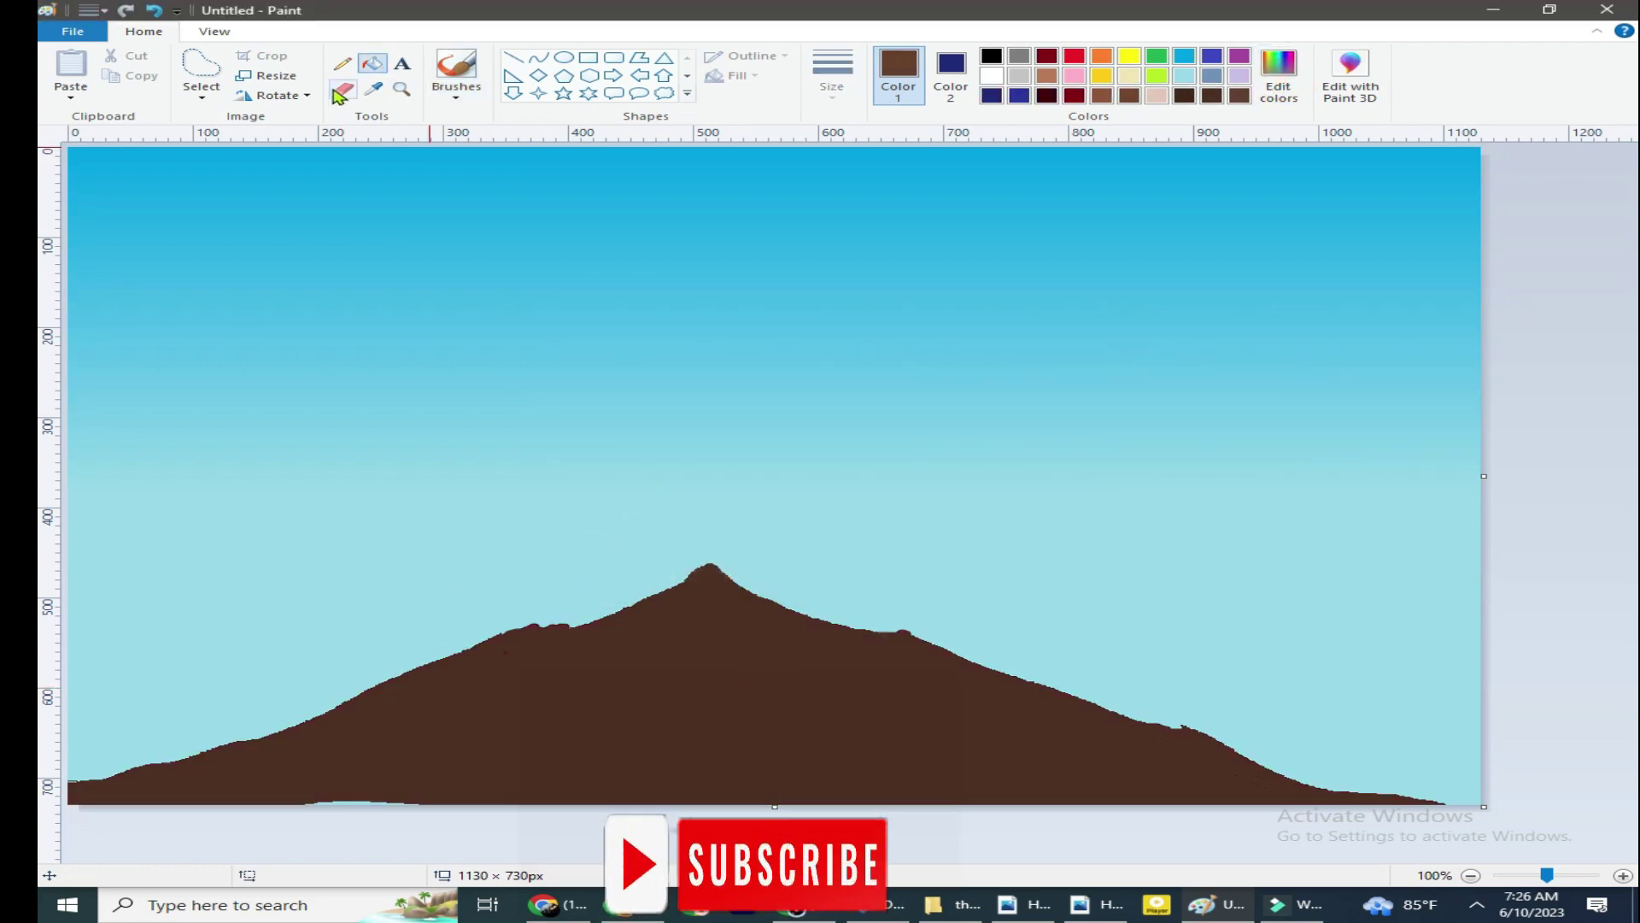
click(457, 68)
click(456, 94)
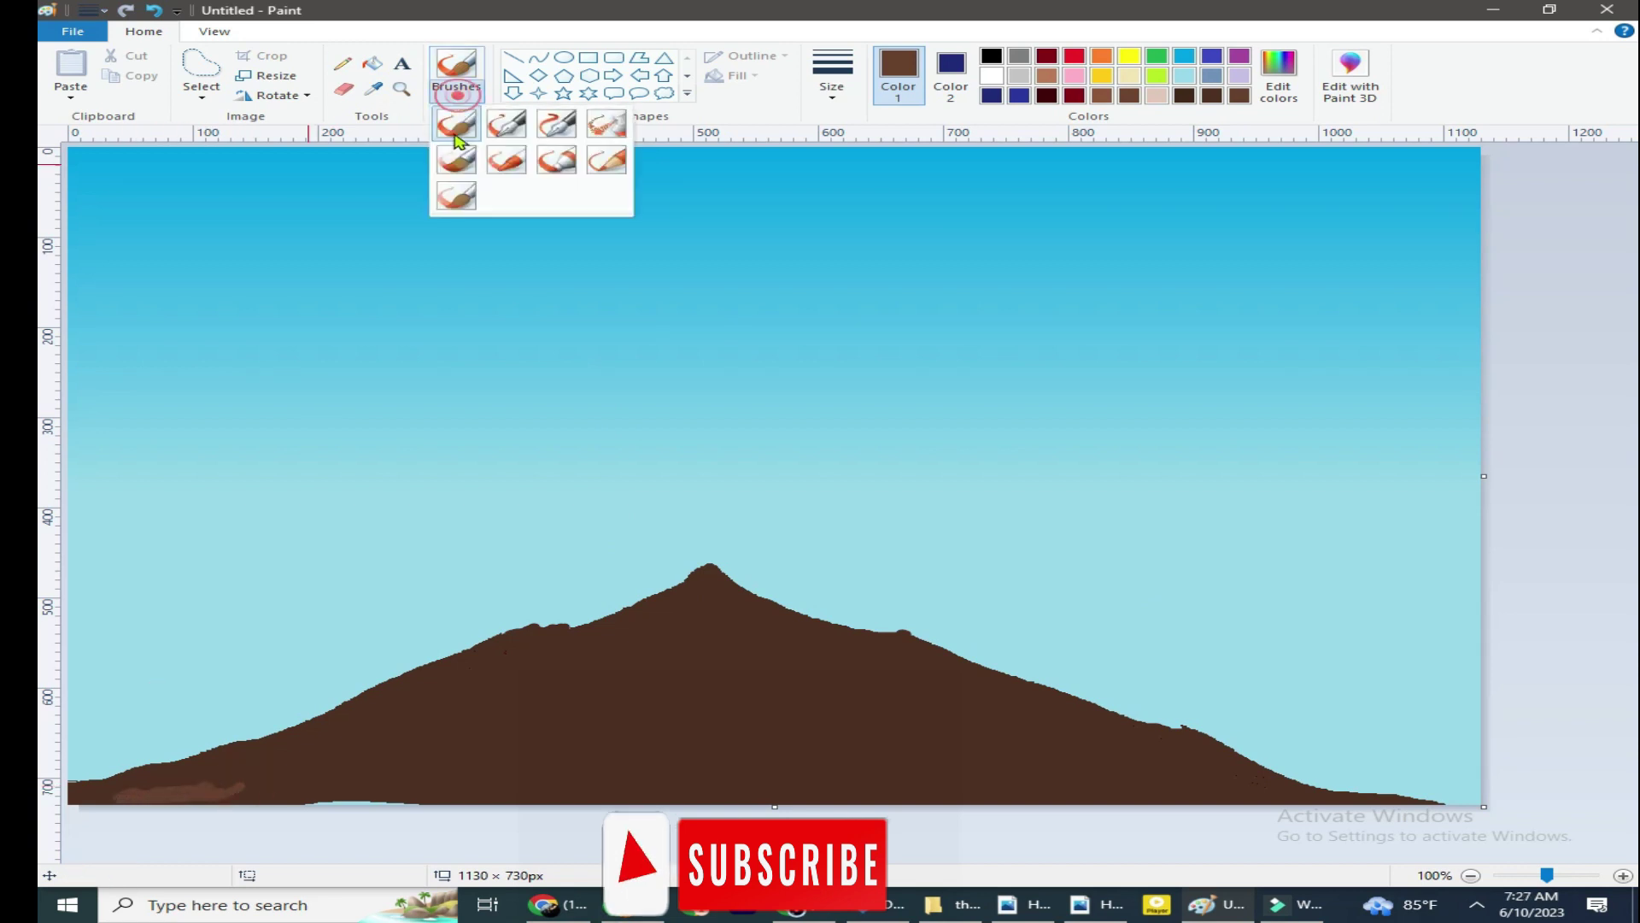
Switch to the Crayon brush at a larger size and paint lighter strokes near the peak.
click(517, 171)
mouse_move(193, 796)
mouse_down()
mouse_move(265, 769)
mouse_move(133, 788)
mouse_up()
click(833, 92)
click(857, 171)
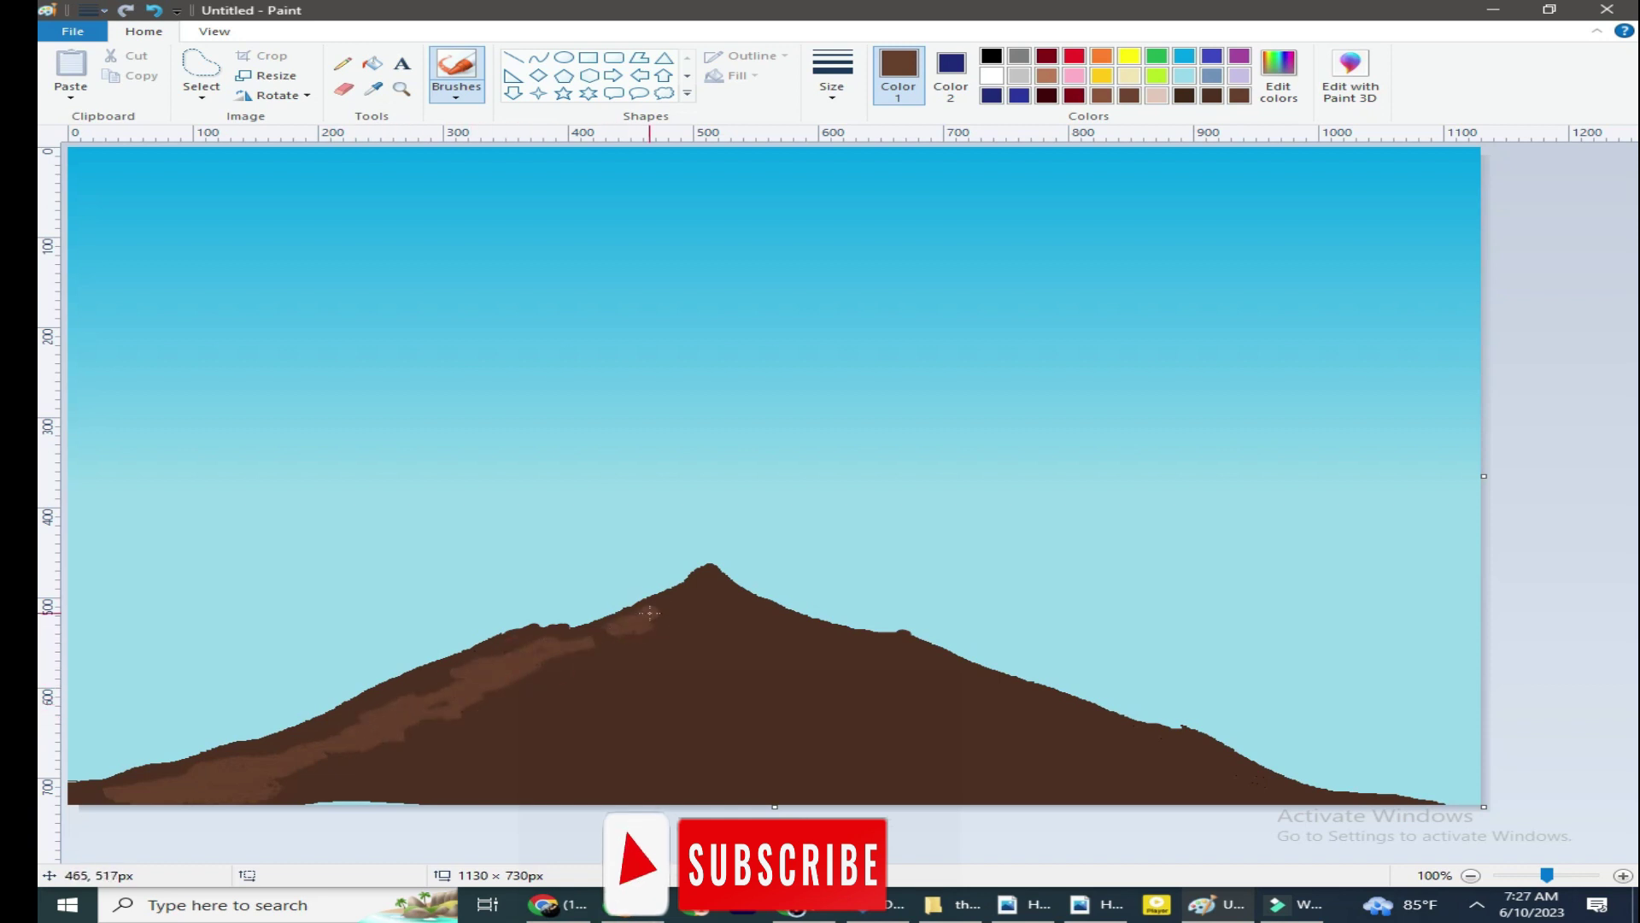
drag(650, 613, 586, 658)
mouse_move(443, 718)
mouse_down()
mouse_move(282, 791)
mouse_move(464, 711)
mouse_move(504, 727)
mouse_move(575, 666)
mouse_up()
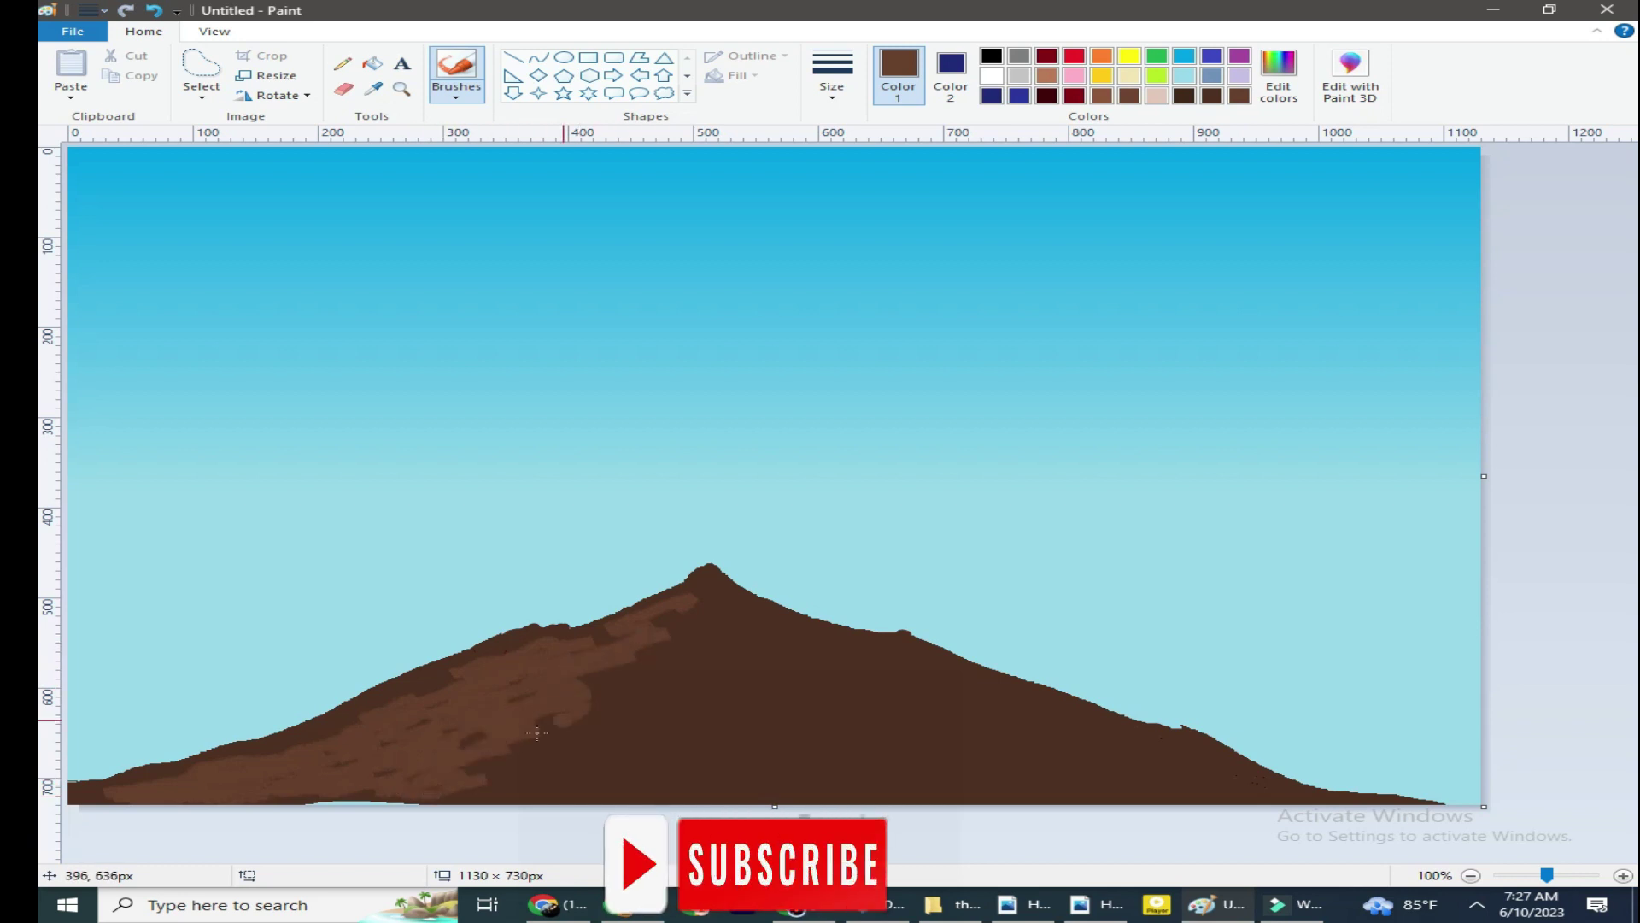
Mix a lighter brown and brush it across the lower-left slope, redoing one stroke.
click(1279, 77)
click(631, 573)
drag(587, 745, 364, 776)
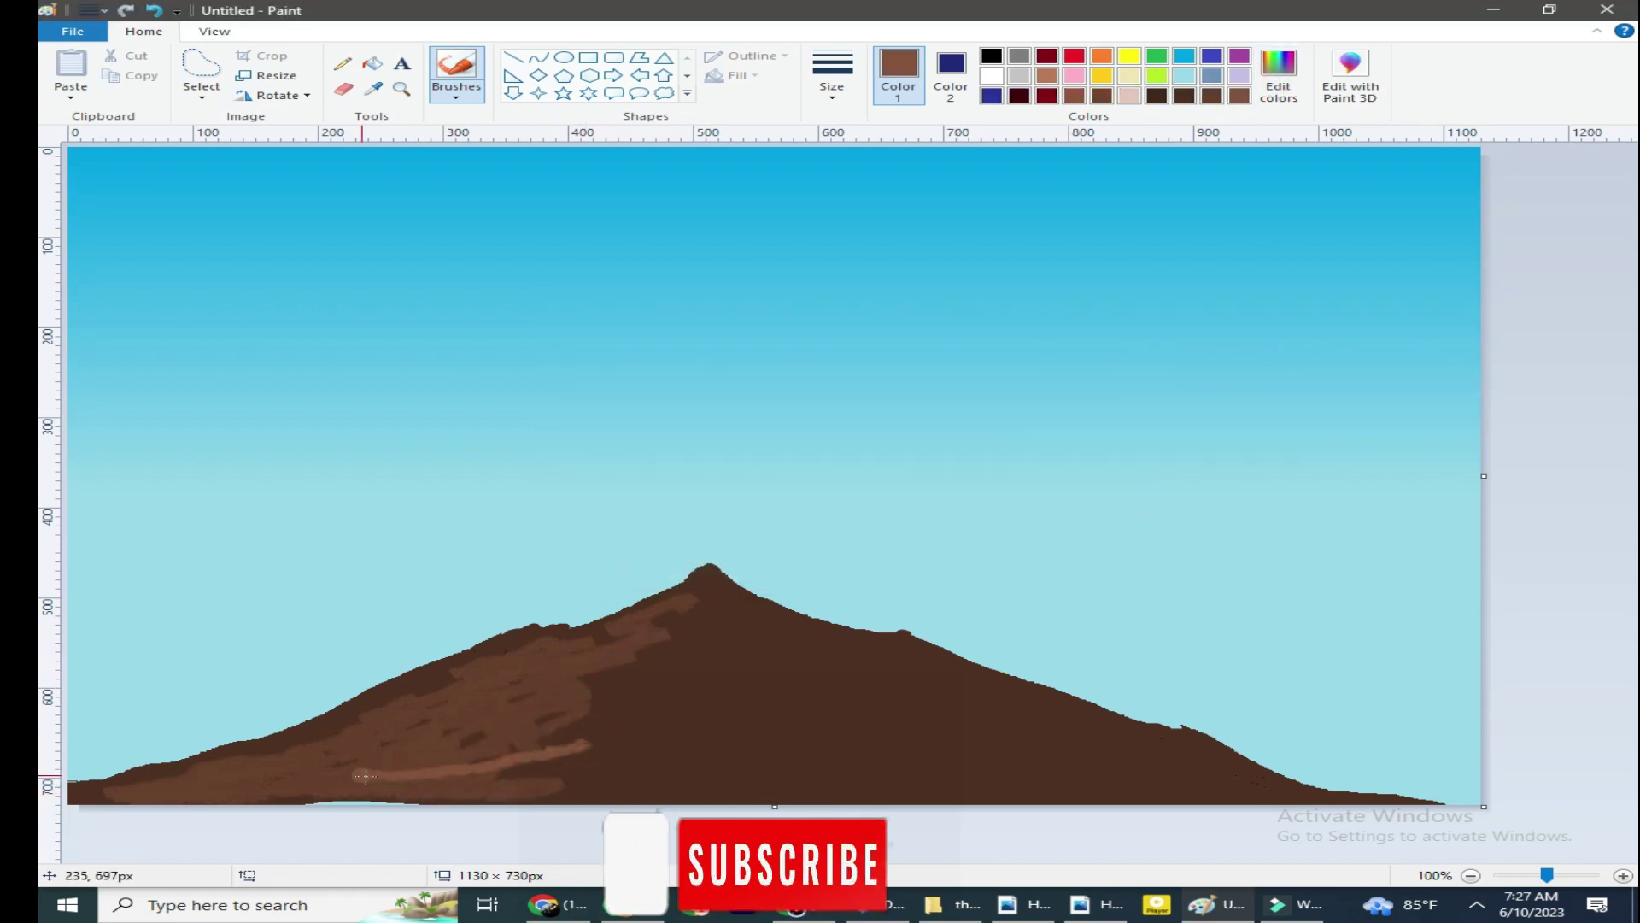
click(155, 11)
click(1279, 77)
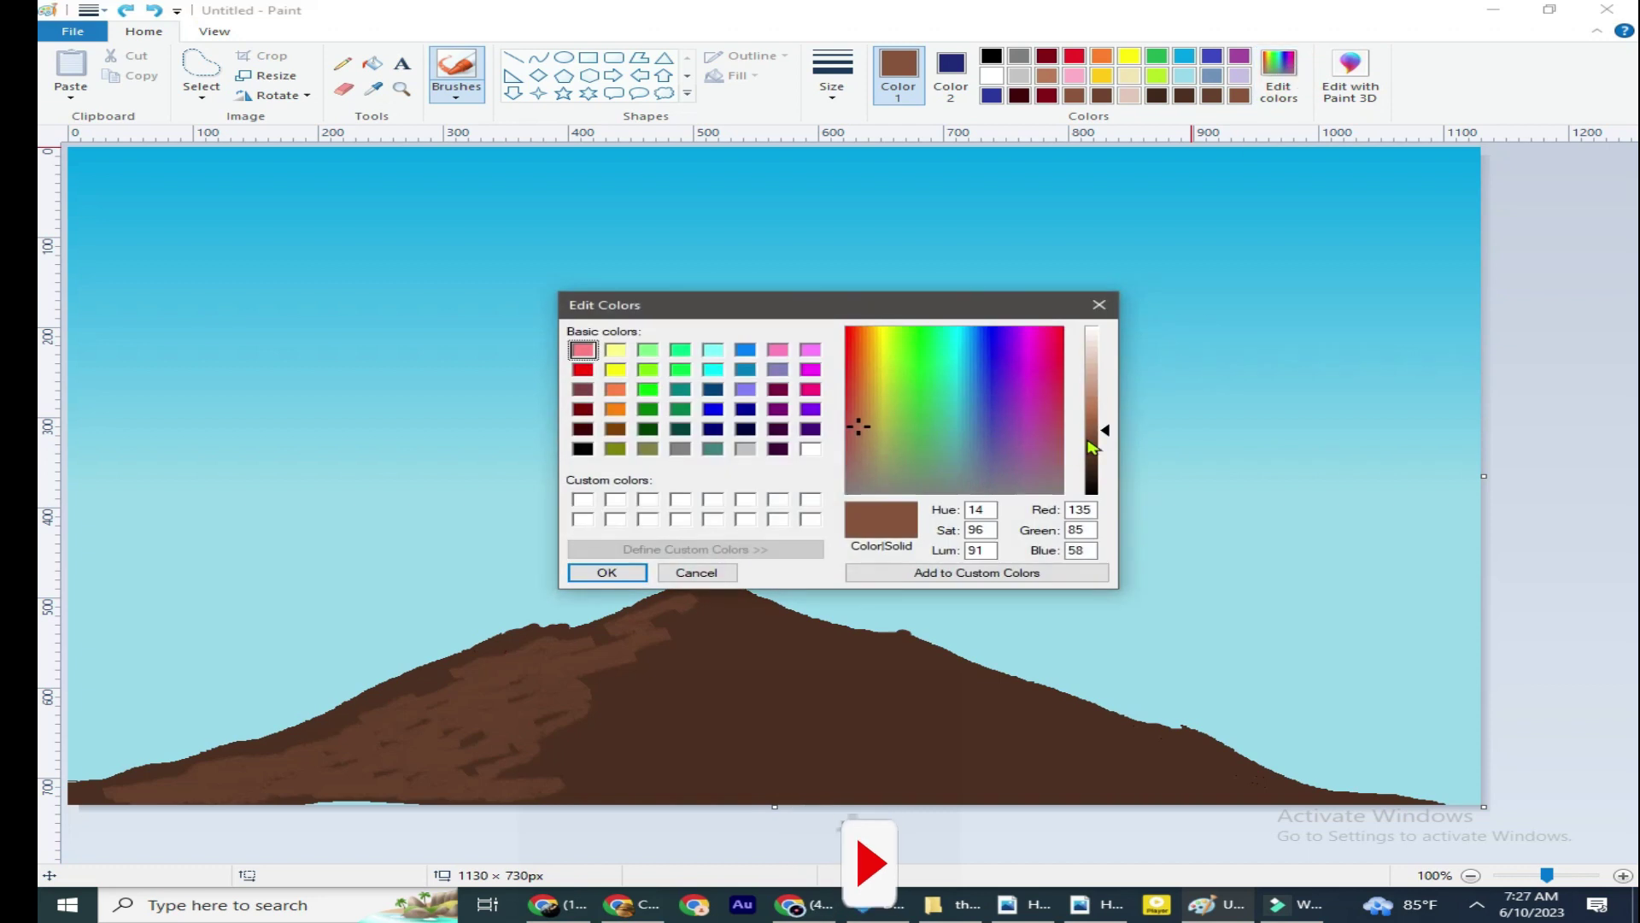
click(608, 572)
mouse_move(542, 777)
mouse_down()
mouse_move(571, 694)
mouse_move(695, 612)
mouse_up()
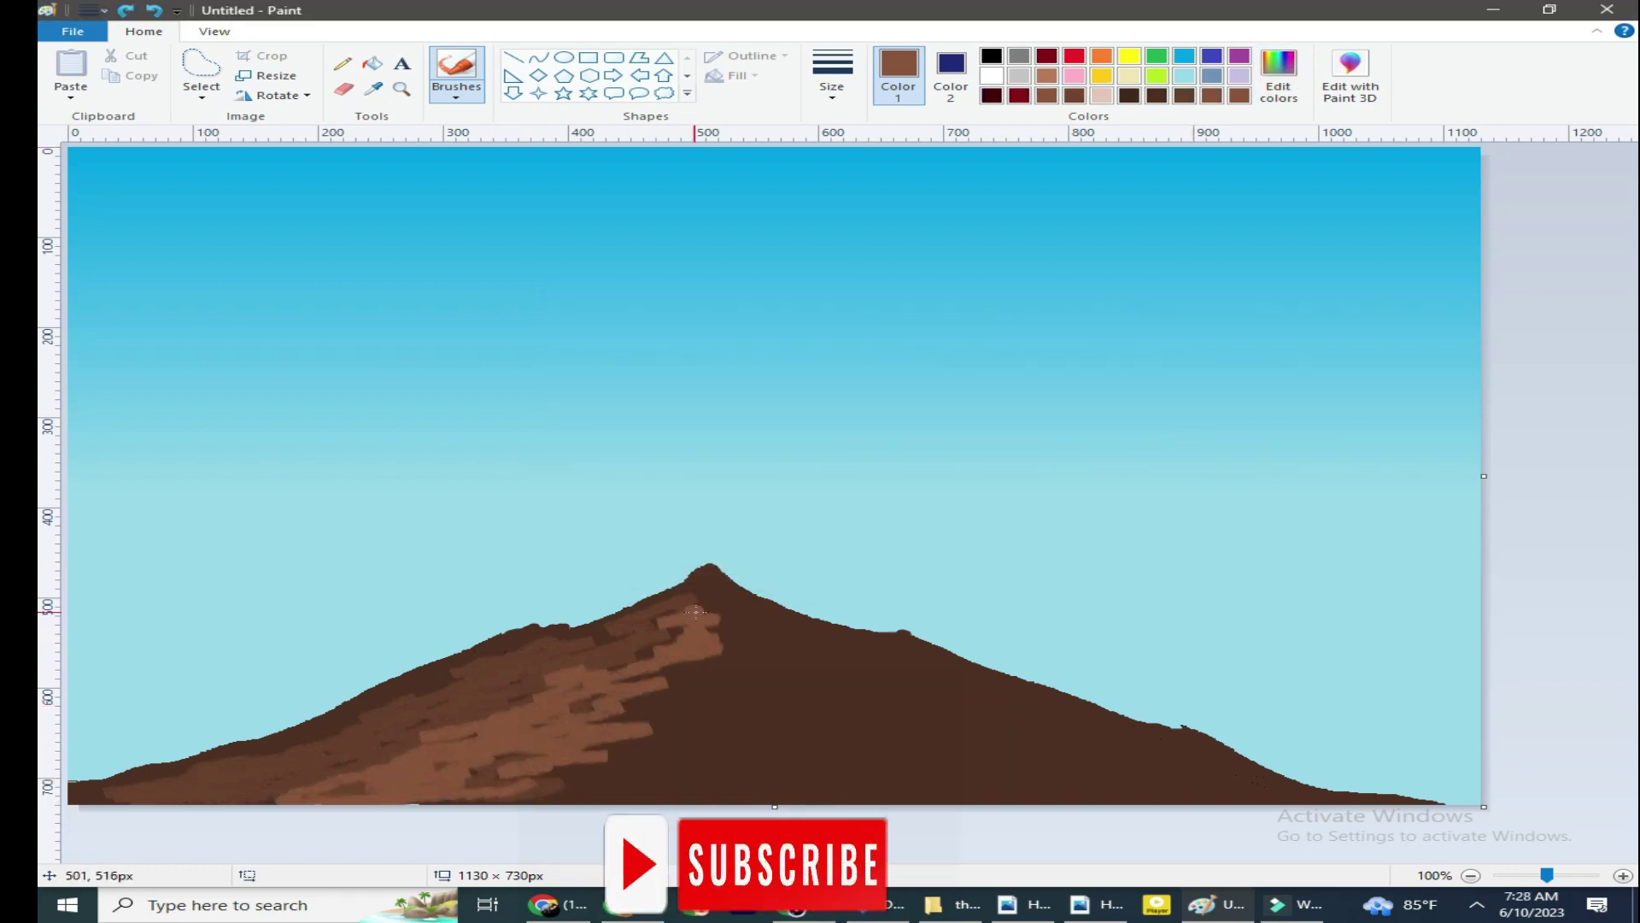
Try another brush size and type on the left slope, undoing the unwanted strokes.
click(831, 85)
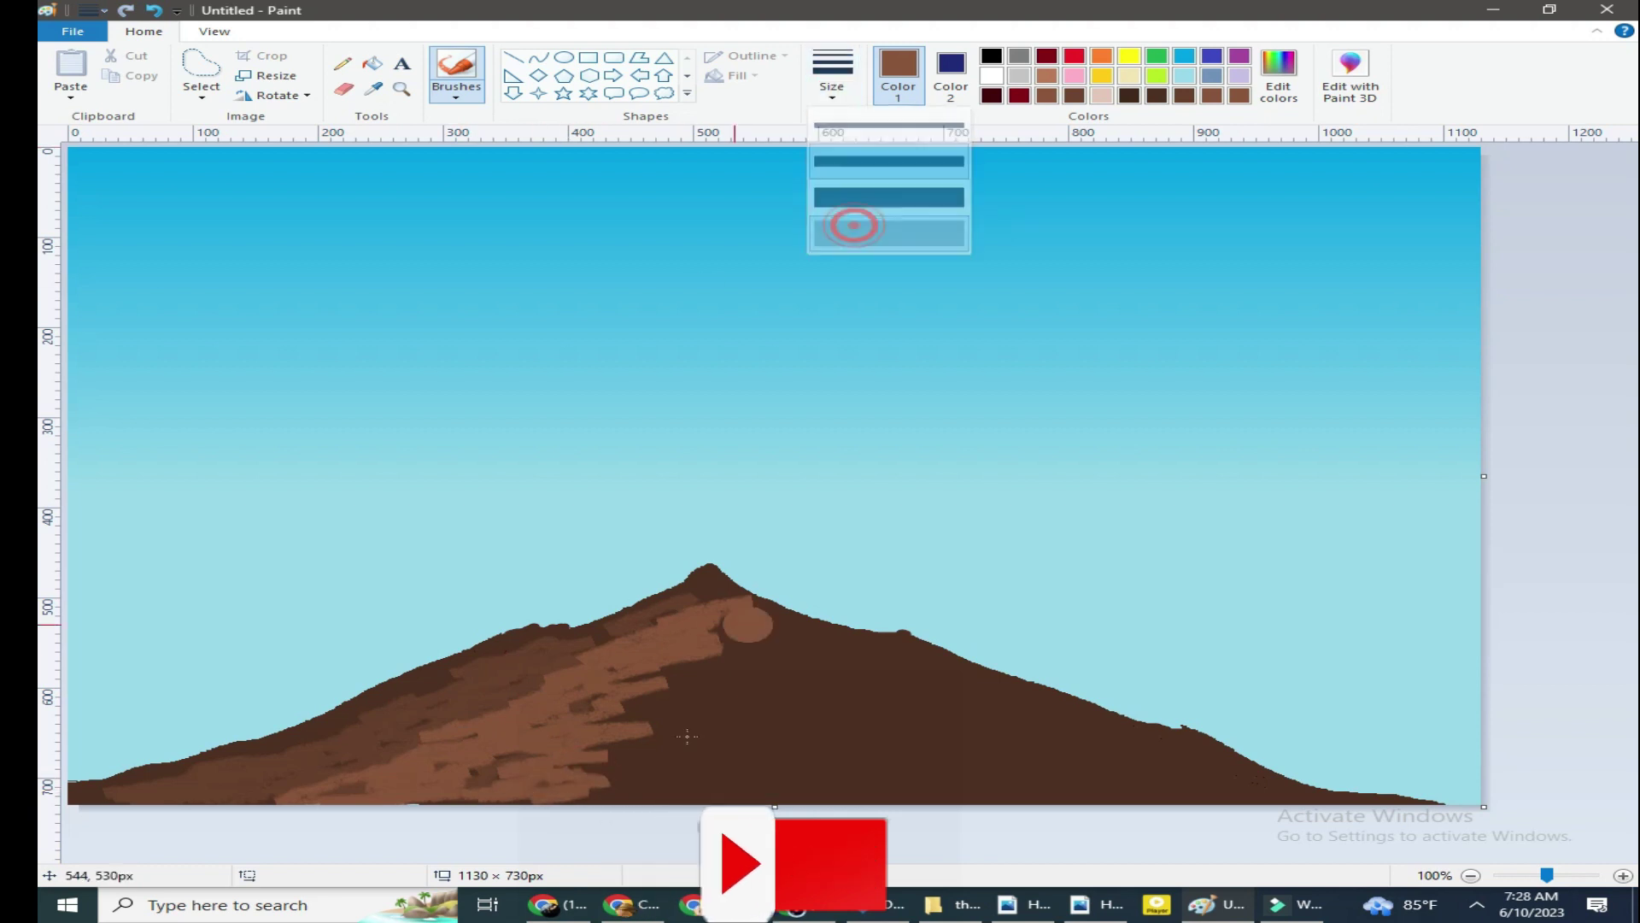
click(850, 223)
click(1205, 905)
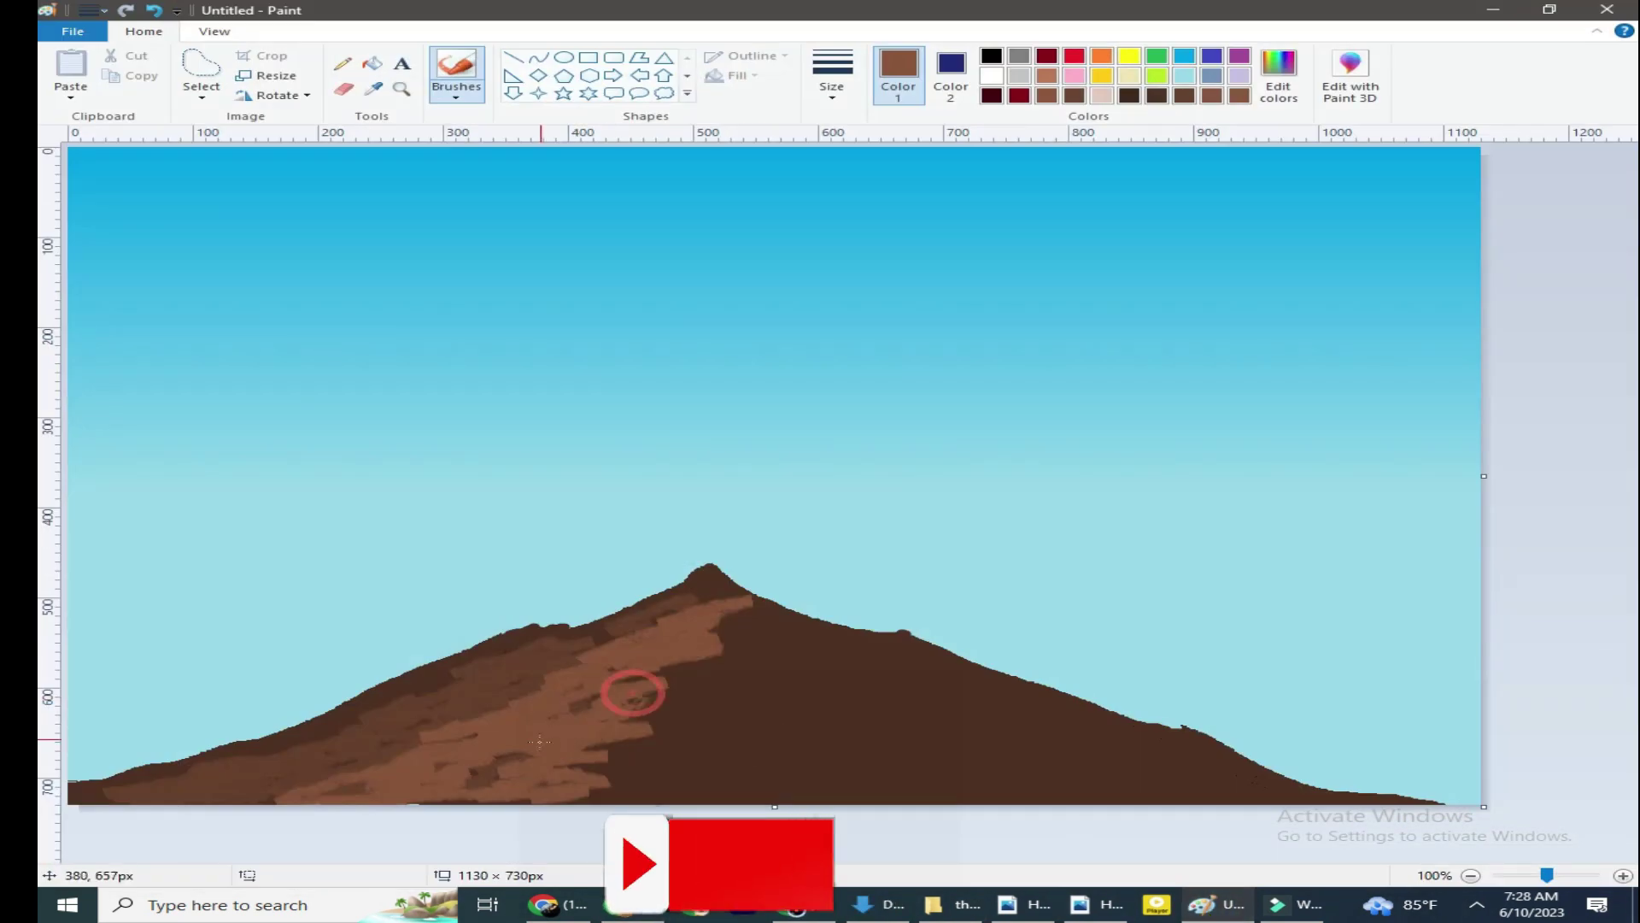
drag(630, 684, 636, 743)
click(152, 10)
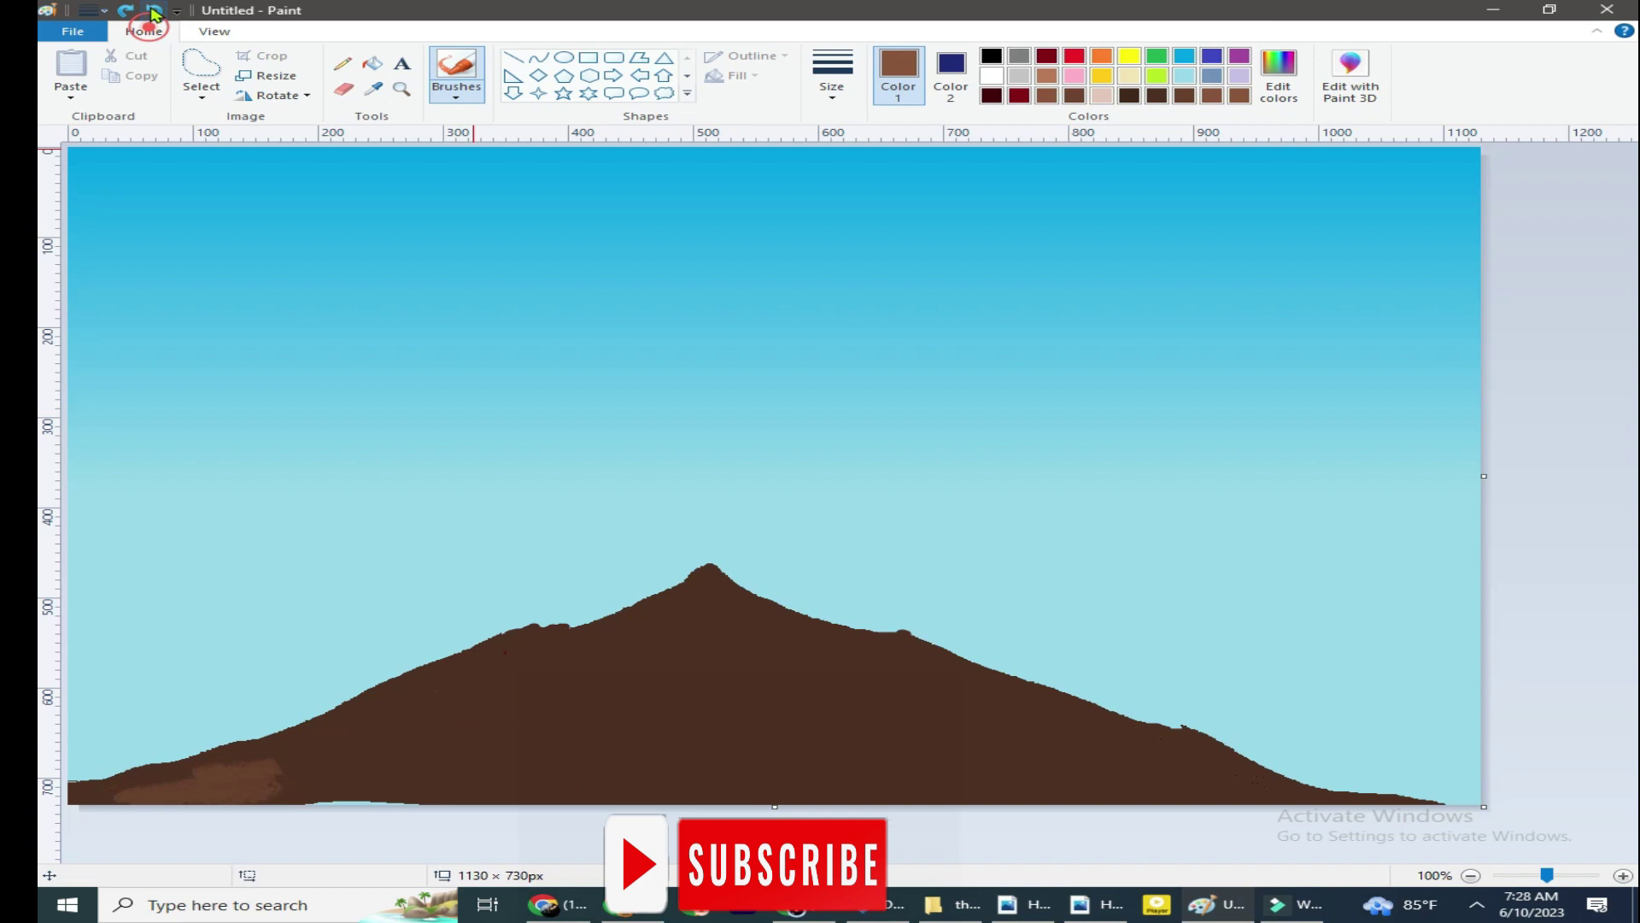
click(153, 10)
click(457, 95)
click(505, 174)
mouse_move(385, 784)
mouse_down()
mouse_move(212, 770)
mouse_move(444, 713)
mouse_up()
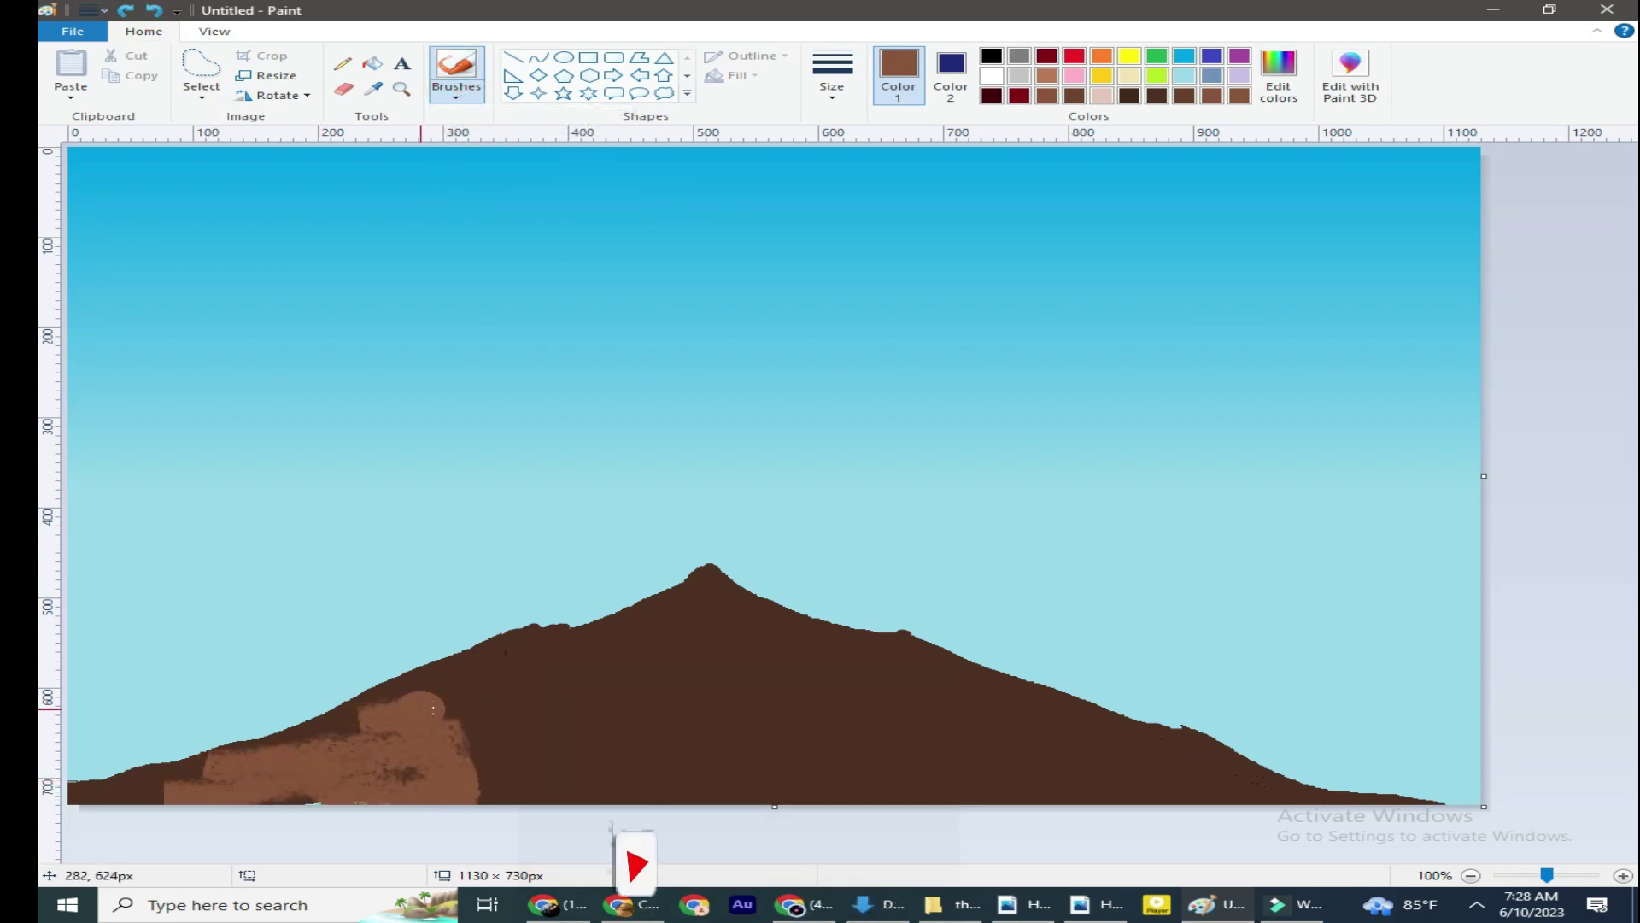
key(ctrl+z)
Paint light brown across the mountain's middle and over the dark left slope.
mouse_move(569, 769)
mouse_down()
mouse_move(457, 761)
mouse_move(743, 656)
mouse_move(918, 742)
mouse_move(1008, 683)
mouse_up()
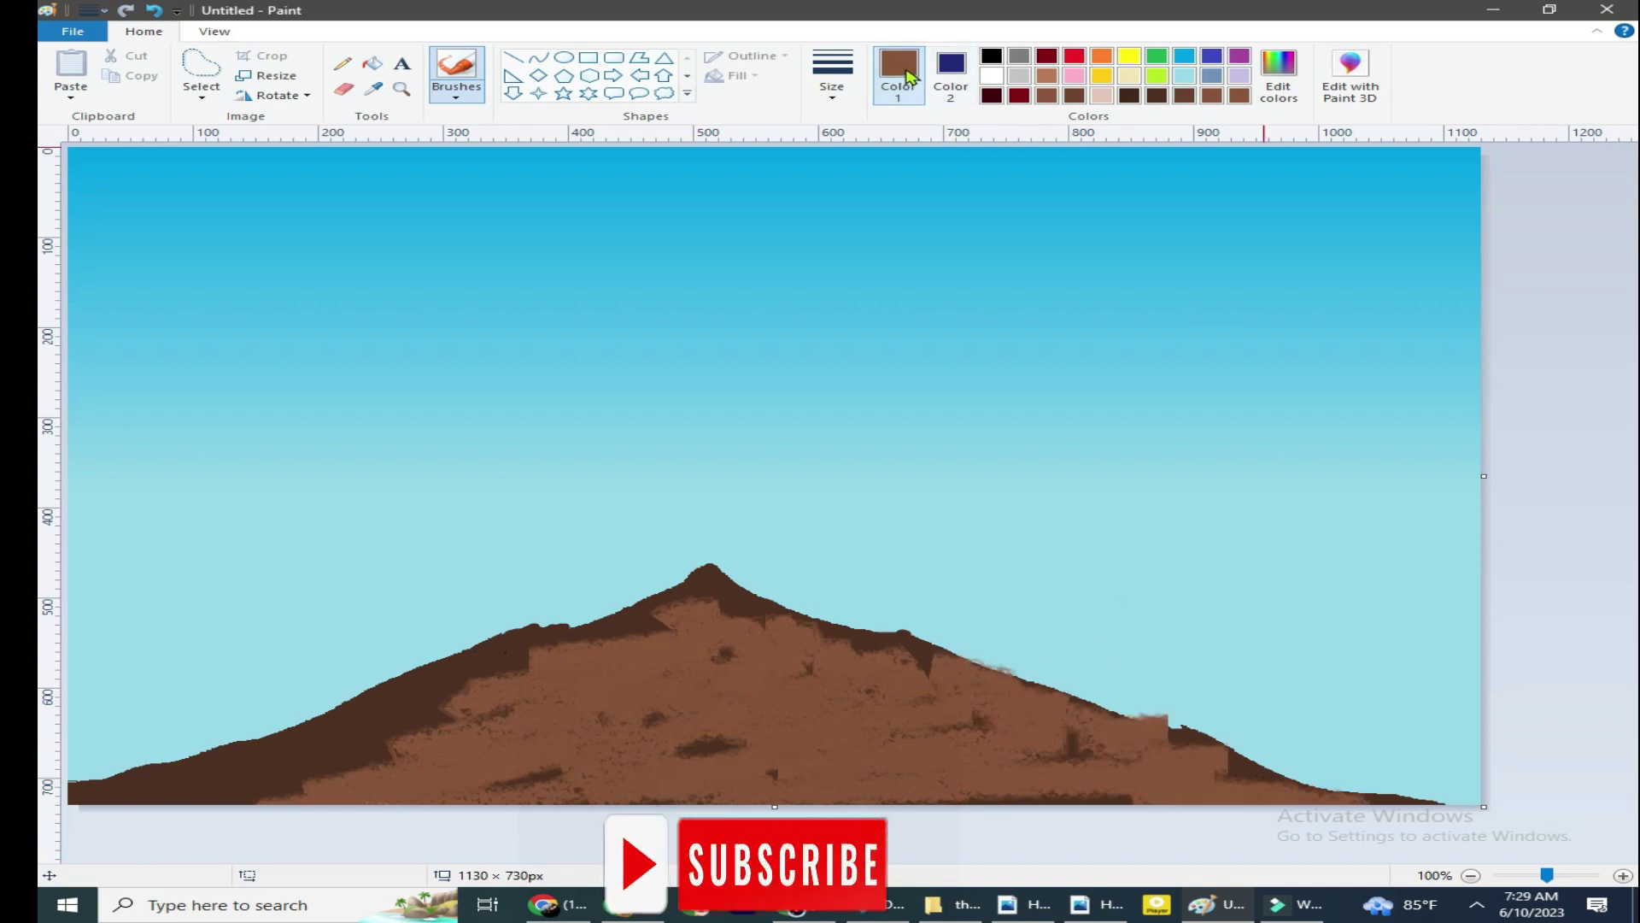
click(1279, 77)
click(609, 574)
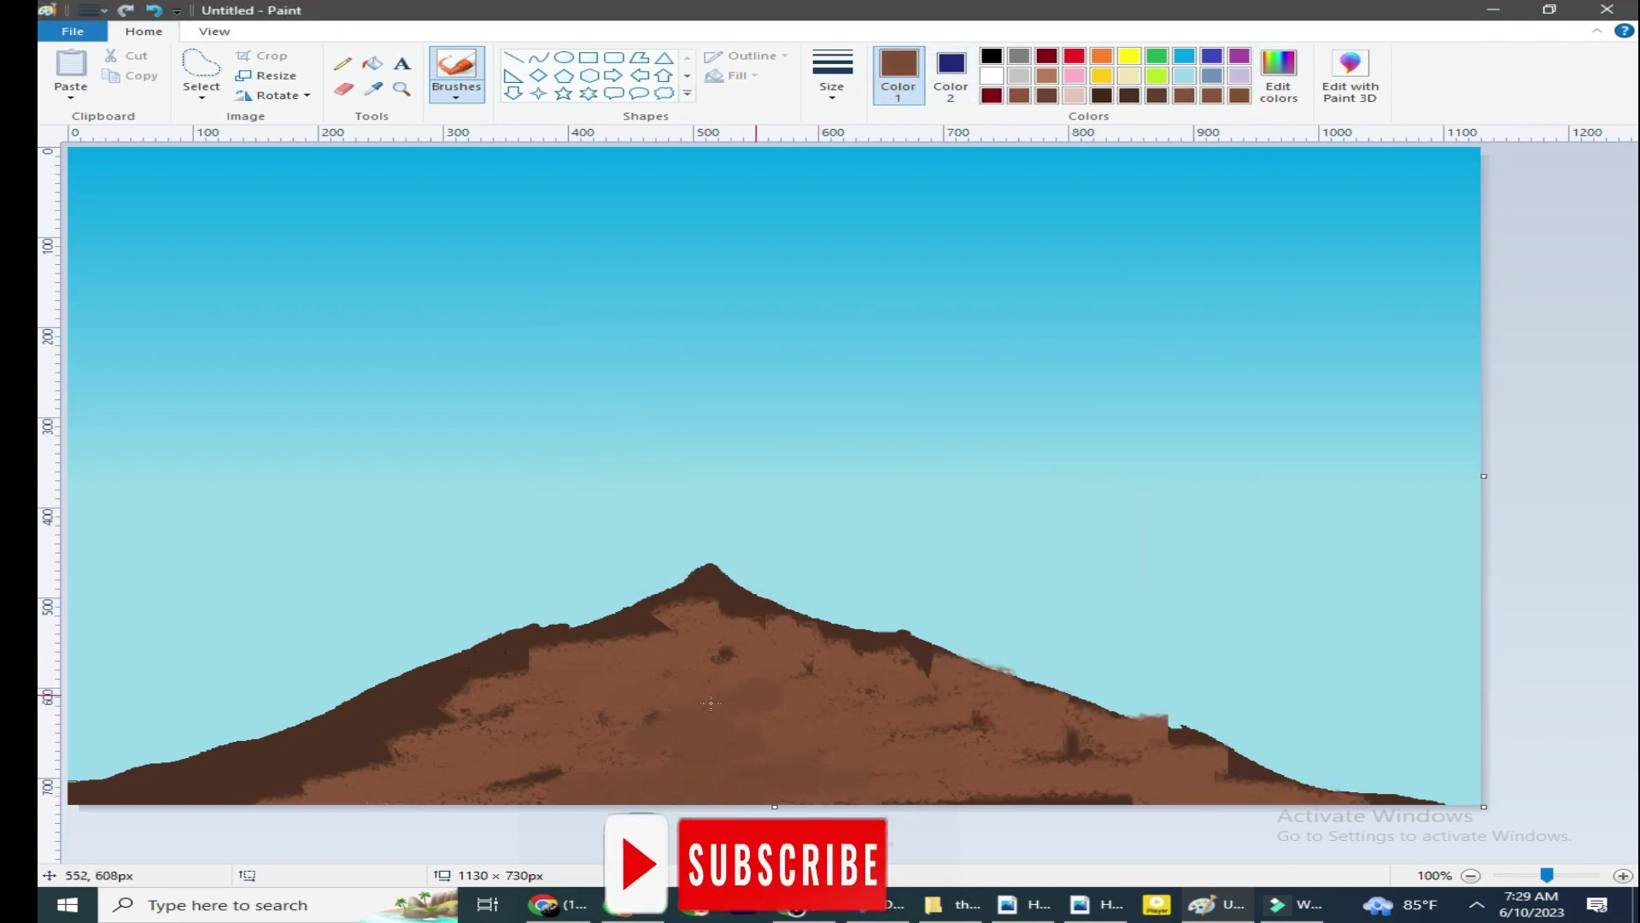
mouse_move(437, 694)
mouse_down()
mouse_move(391, 772)
mouse_move(614, 775)
mouse_up()
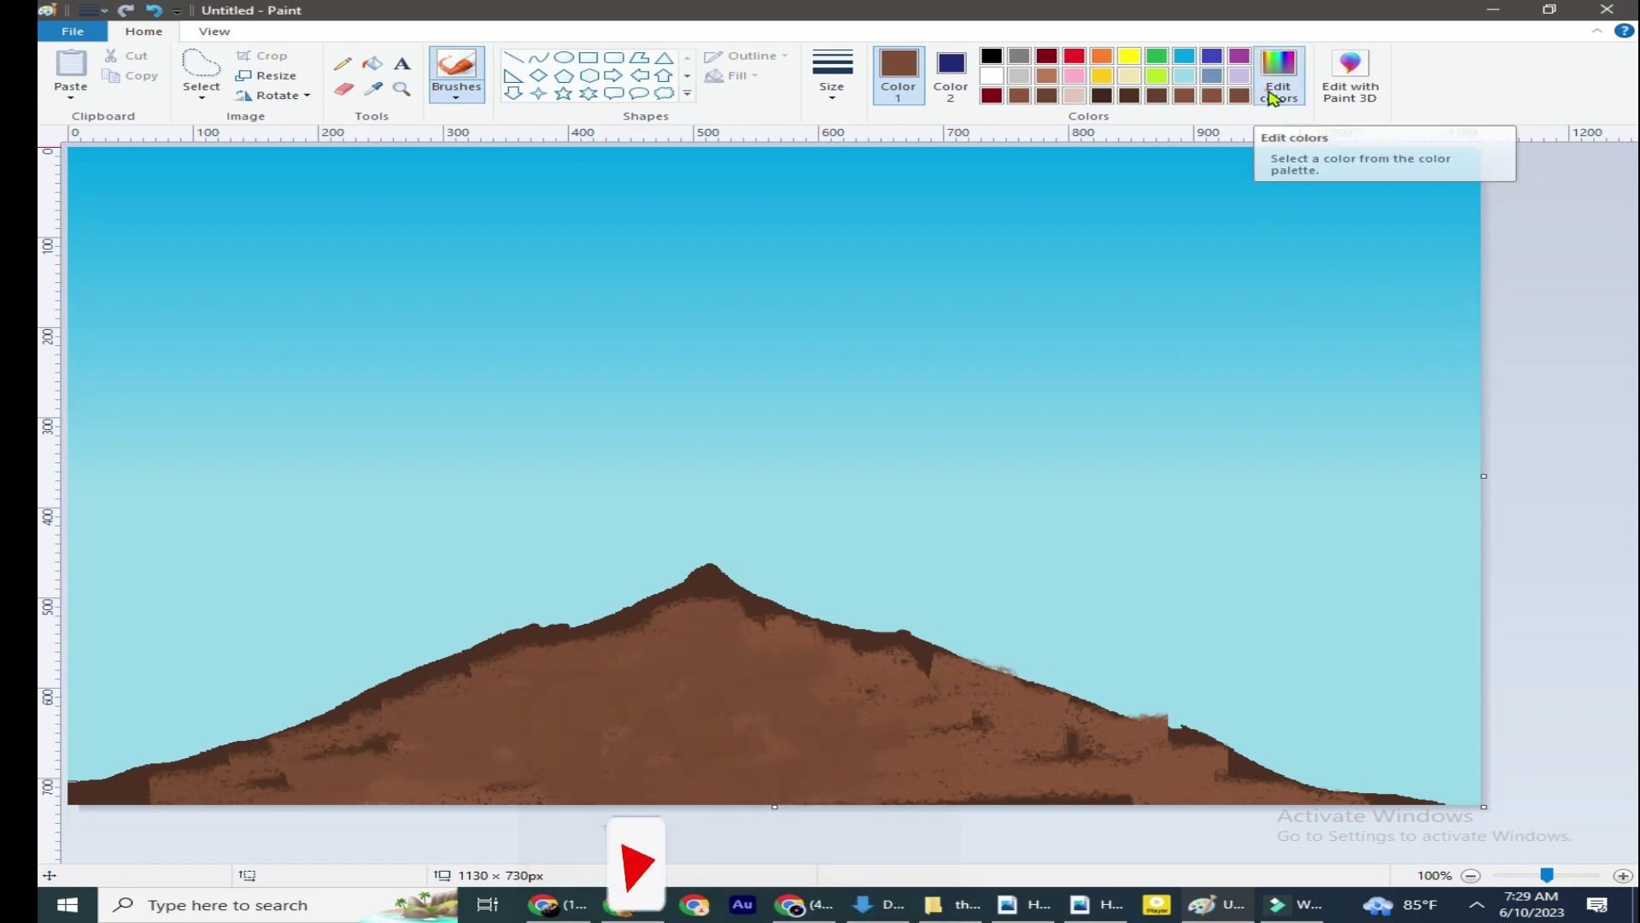
Brush lighter brown over the lower-left base and the left slope.
click(1279, 77)
click(602, 572)
drag(111, 790, 342, 740)
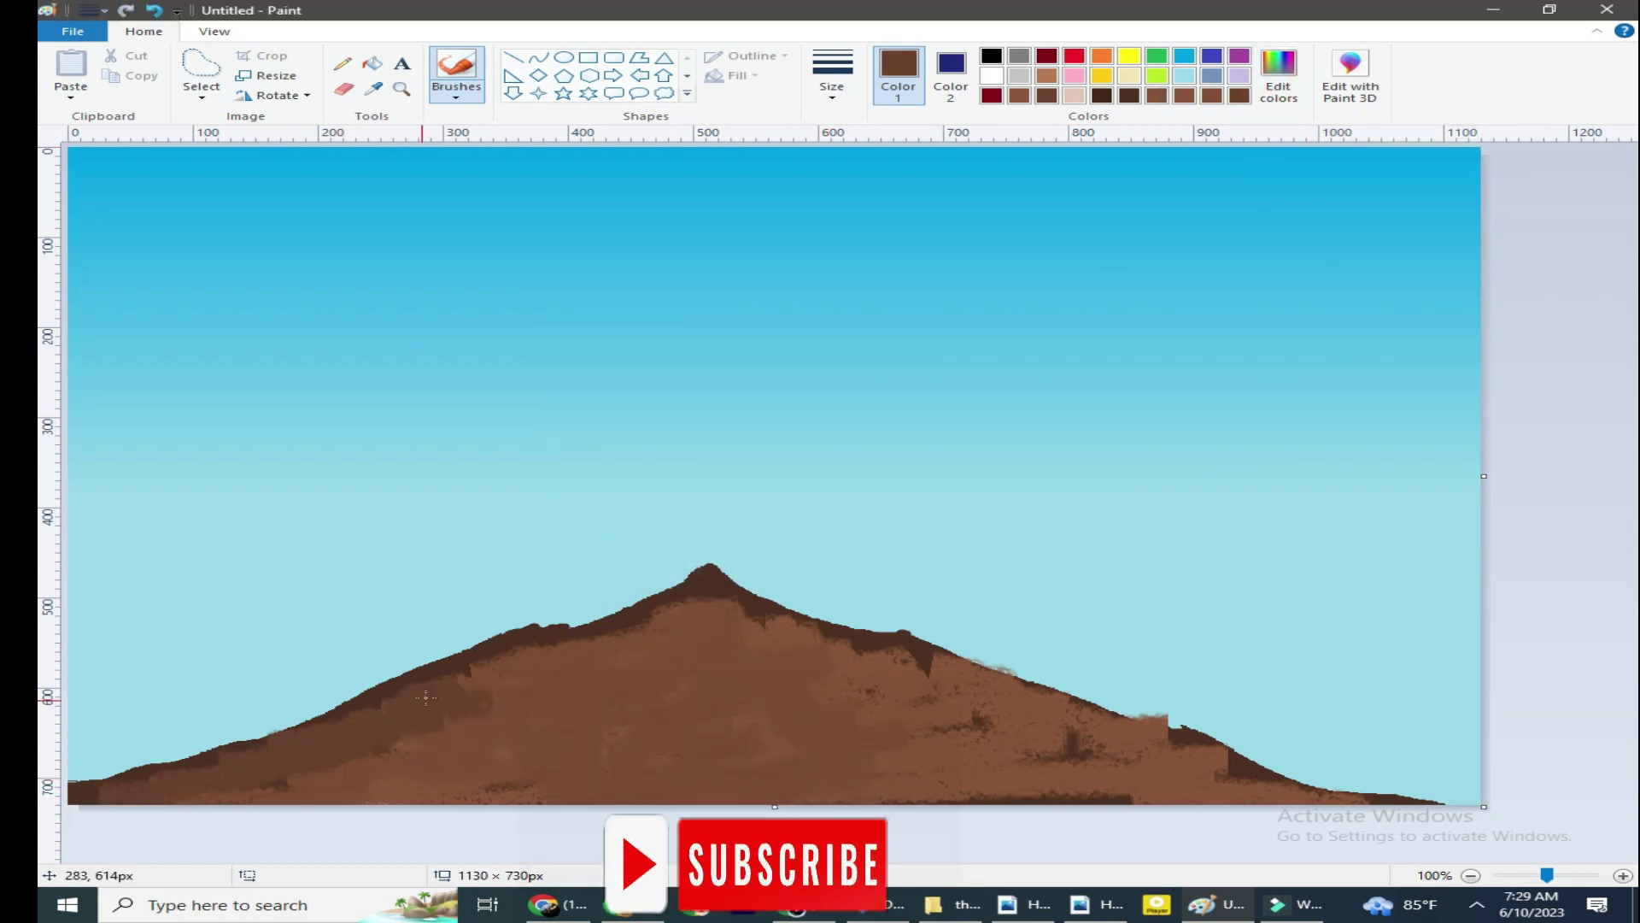
mouse_move(595, 652)
mouse_down()
mouse_move(453, 726)
mouse_move(461, 786)
mouse_move(705, 631)
mouse_up()
click(1279, 77)
drag(1105, 446, 1104, 428)
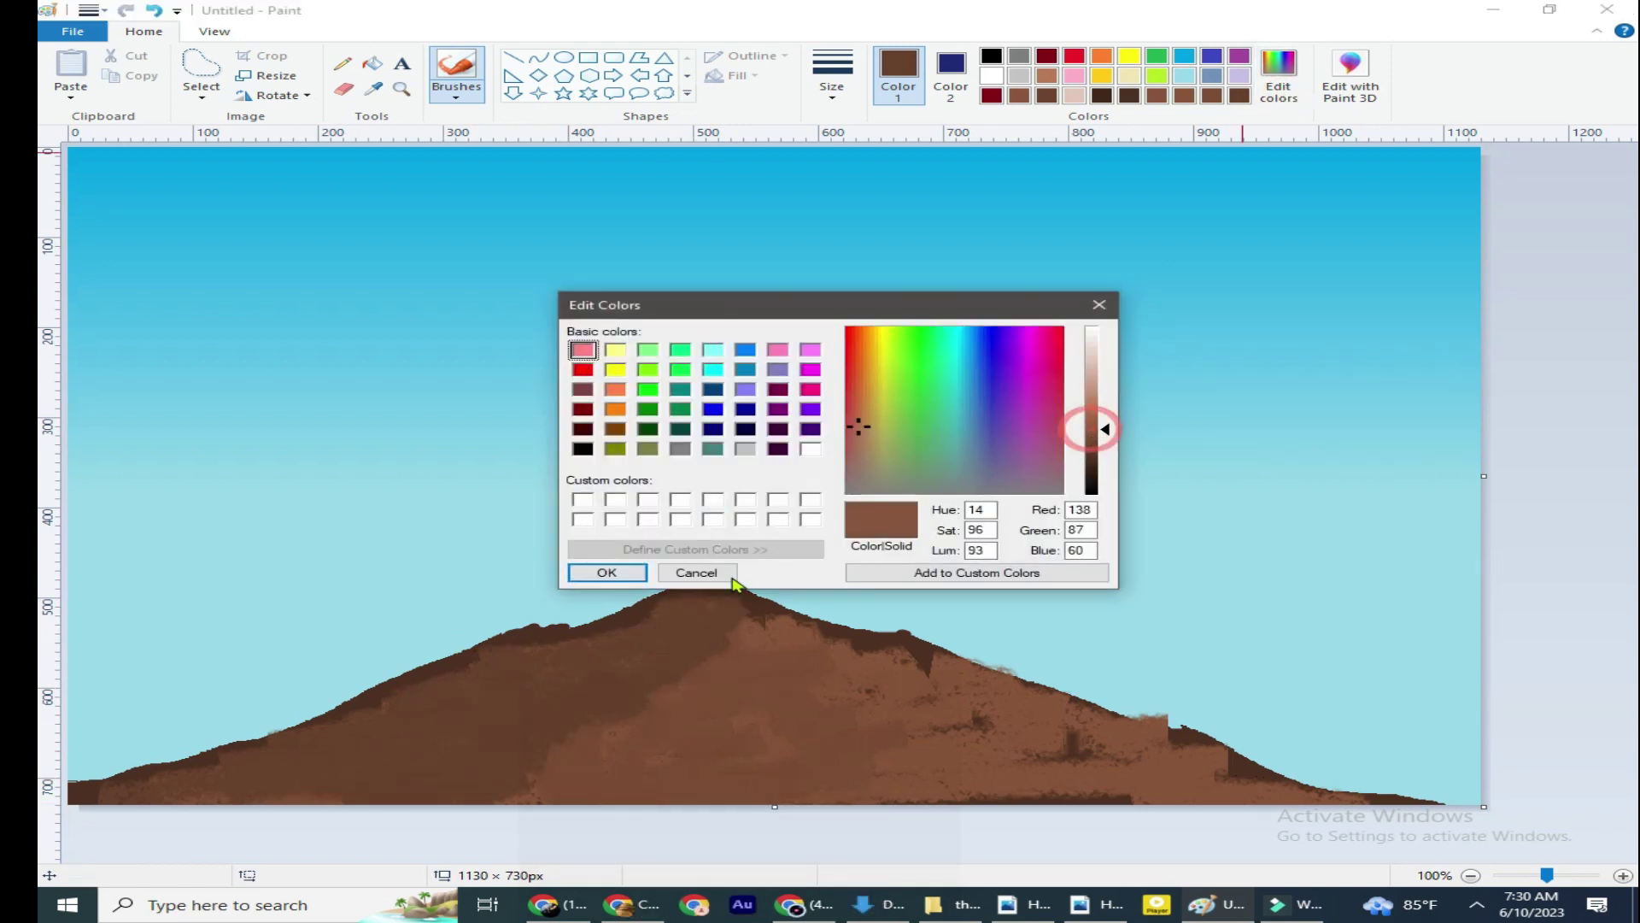
click(604, 571)
drag(440, 791, 479, 787)
Mix a darker brown and dab subtle darker patches up the left slope.
click(1279, 77)
drag(1108, 440, 1107, 453)
click(604, 572)
mouse_move(427, 791)
mouse_down()
mouse_move(556, 769)
mouse_move(667, 690)
mouse_up()
drag(601, 780, 791, 656)
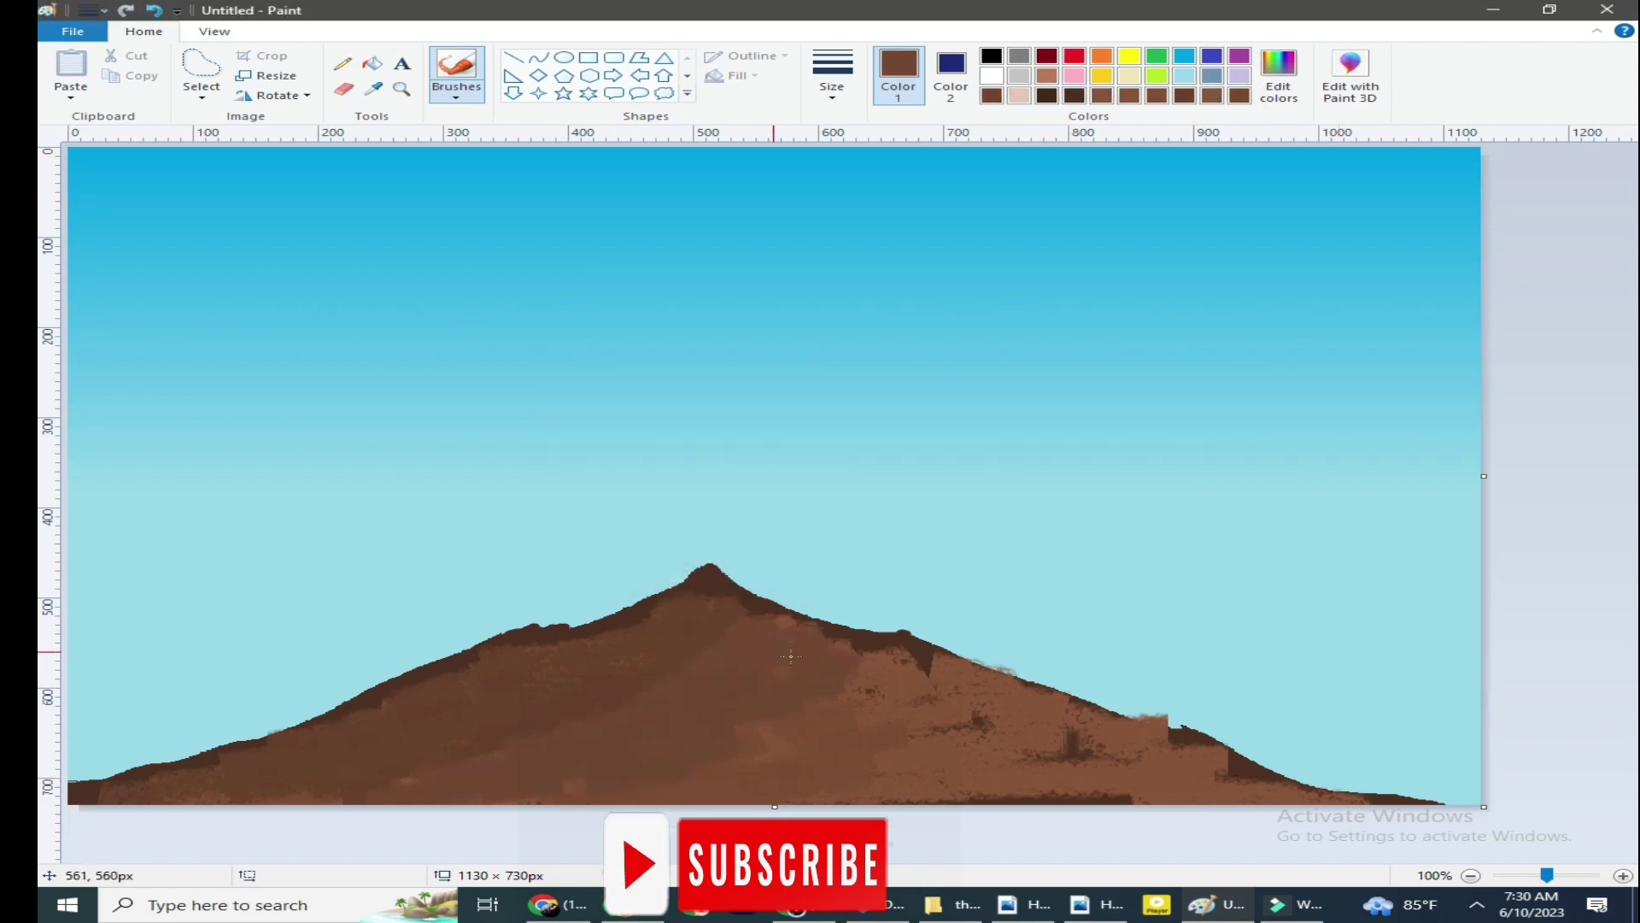
click(1279, 77)
drag(1103, 436, 1102, 444)
click(604, 572)
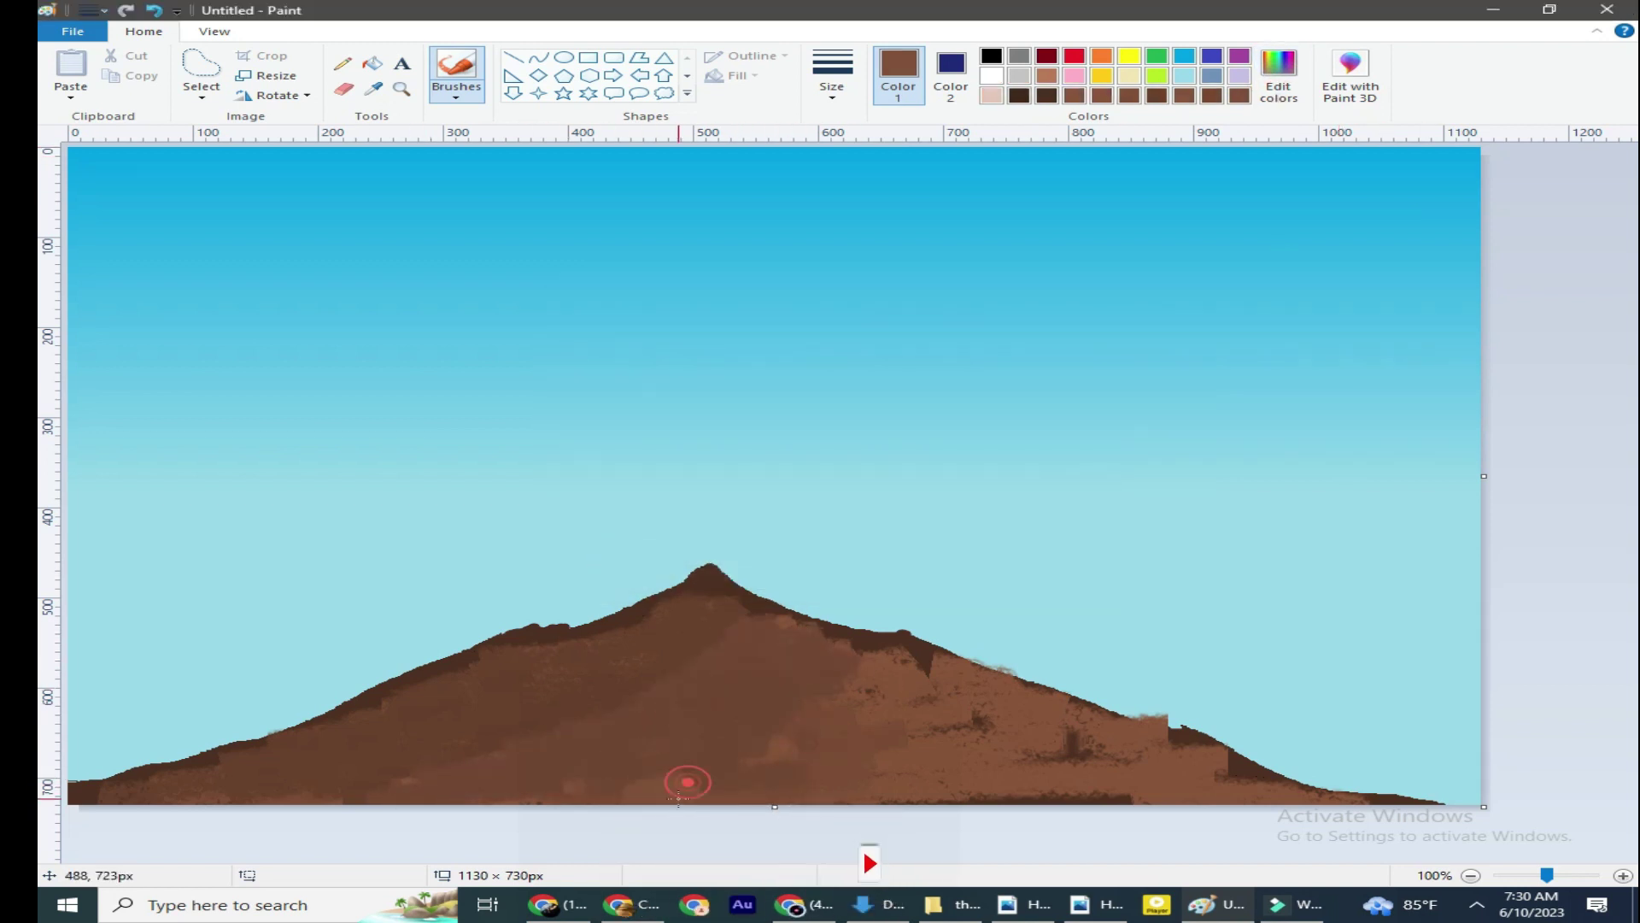
Mix a paler tan brown and paint a light stroke at the bottom-right base.
click(1279, 77)
click(605, 572)
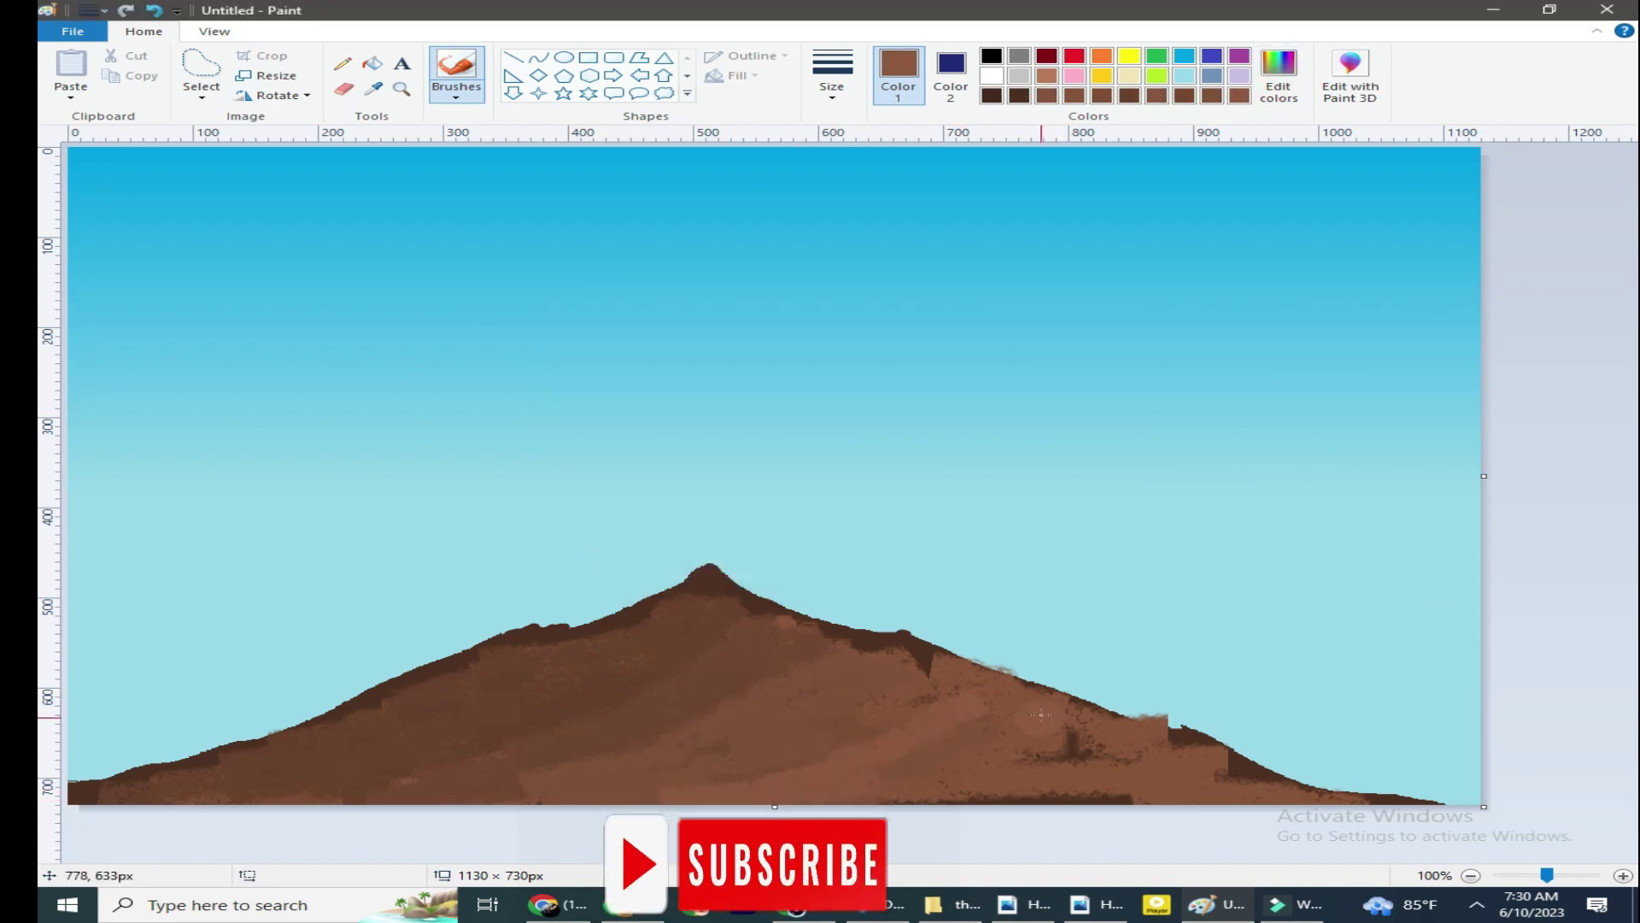
click(1279, 77)
drag(1102, 429, 1102, 420)
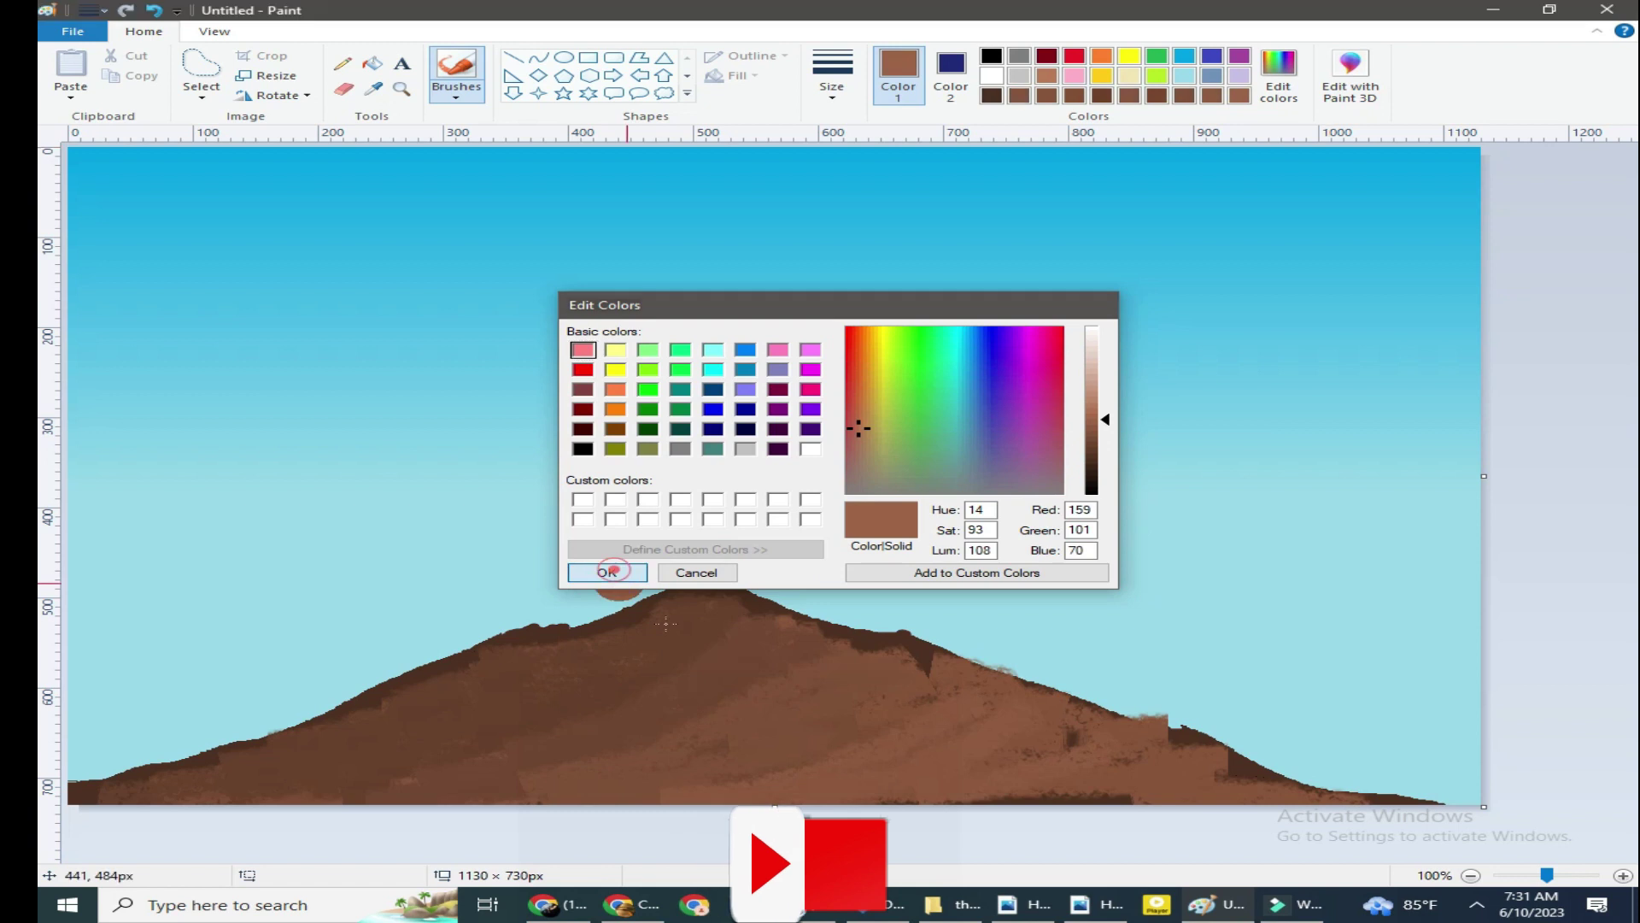
click(608, 572)
click(1279, 77)
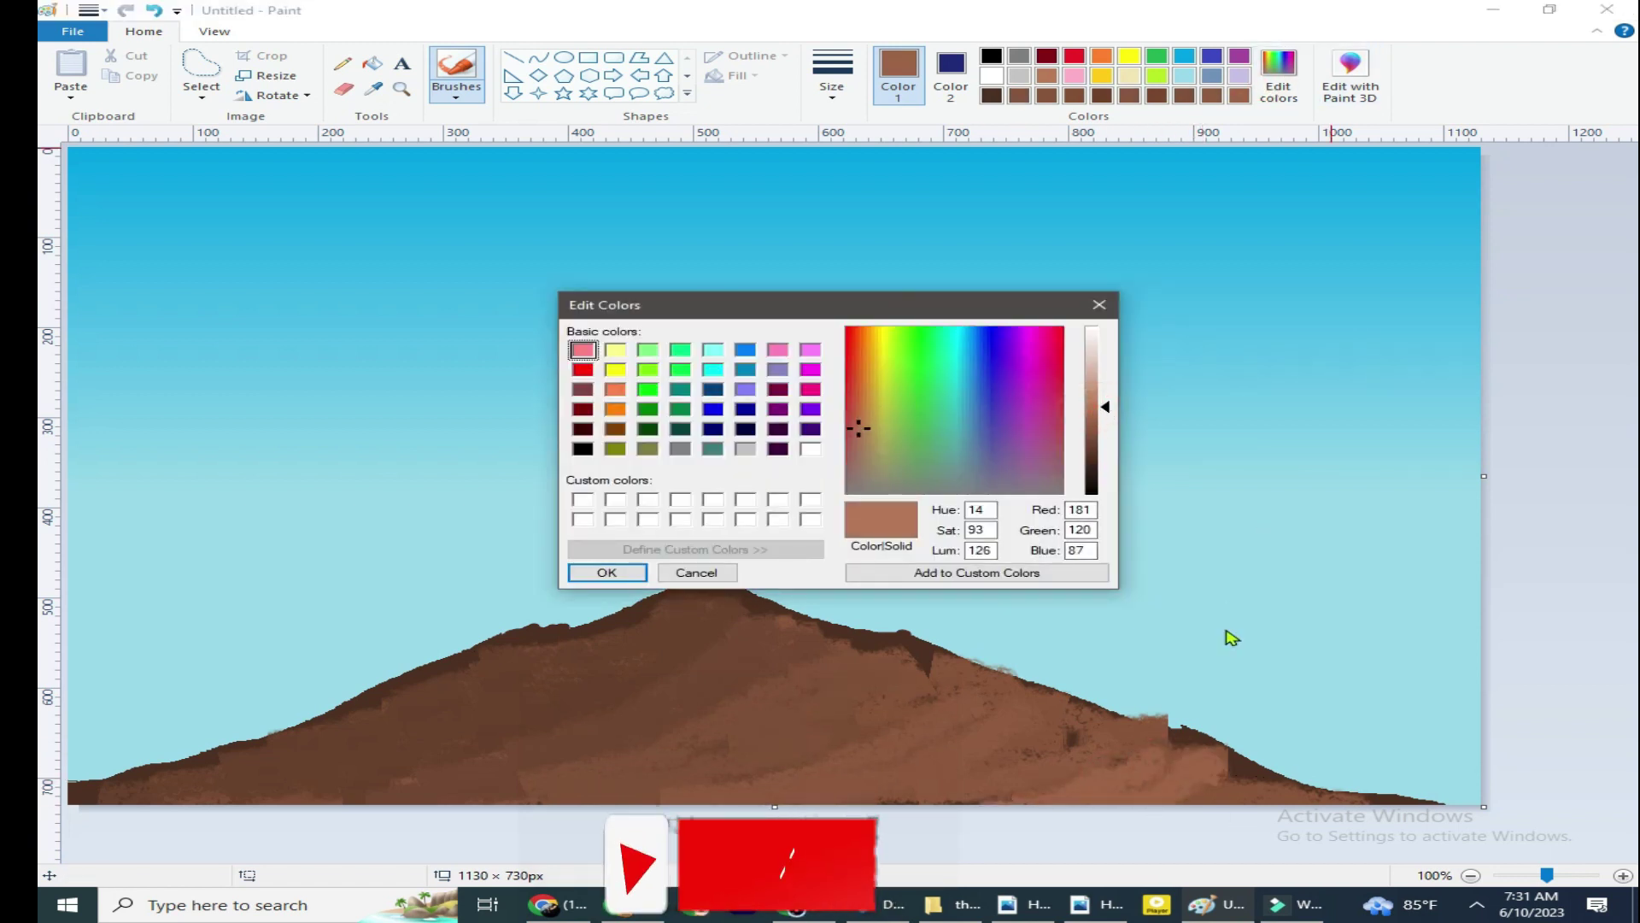
click(607, 571)
mouse_move(1239, 794)
mouse_down()
mouse_move(1354, 802)
mouse_move(1166, 737)
mouse_up()
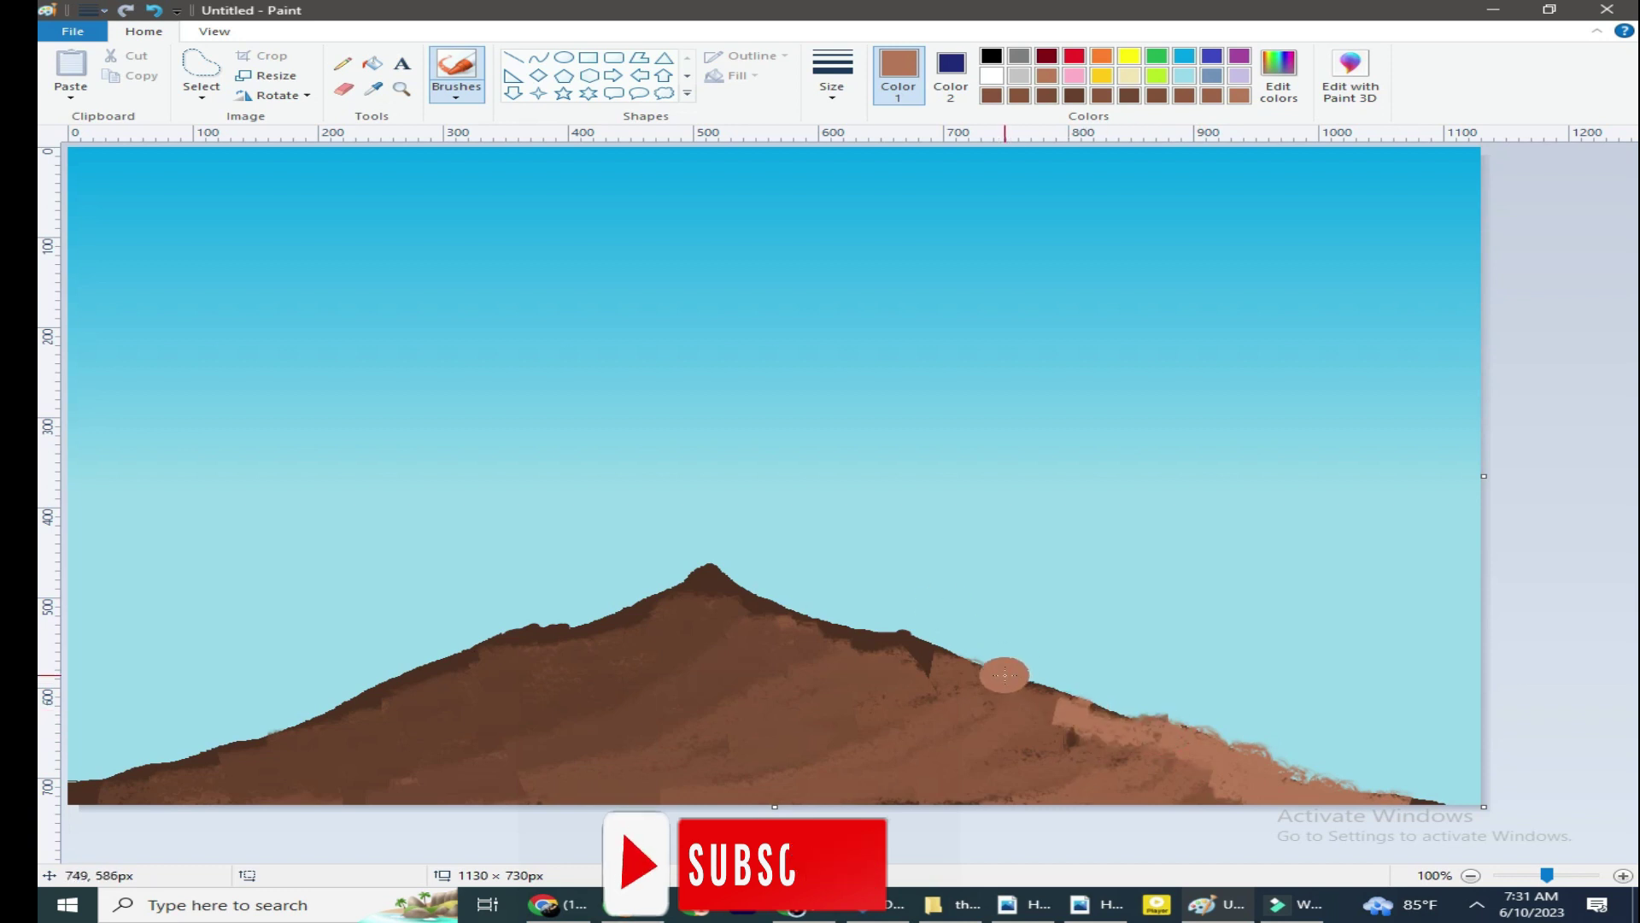
With a small brush and lighter brown, edge the right ridge from peak to base.
click(832, 77)
click(889, 154)
drag(991, 670, 826, 623)
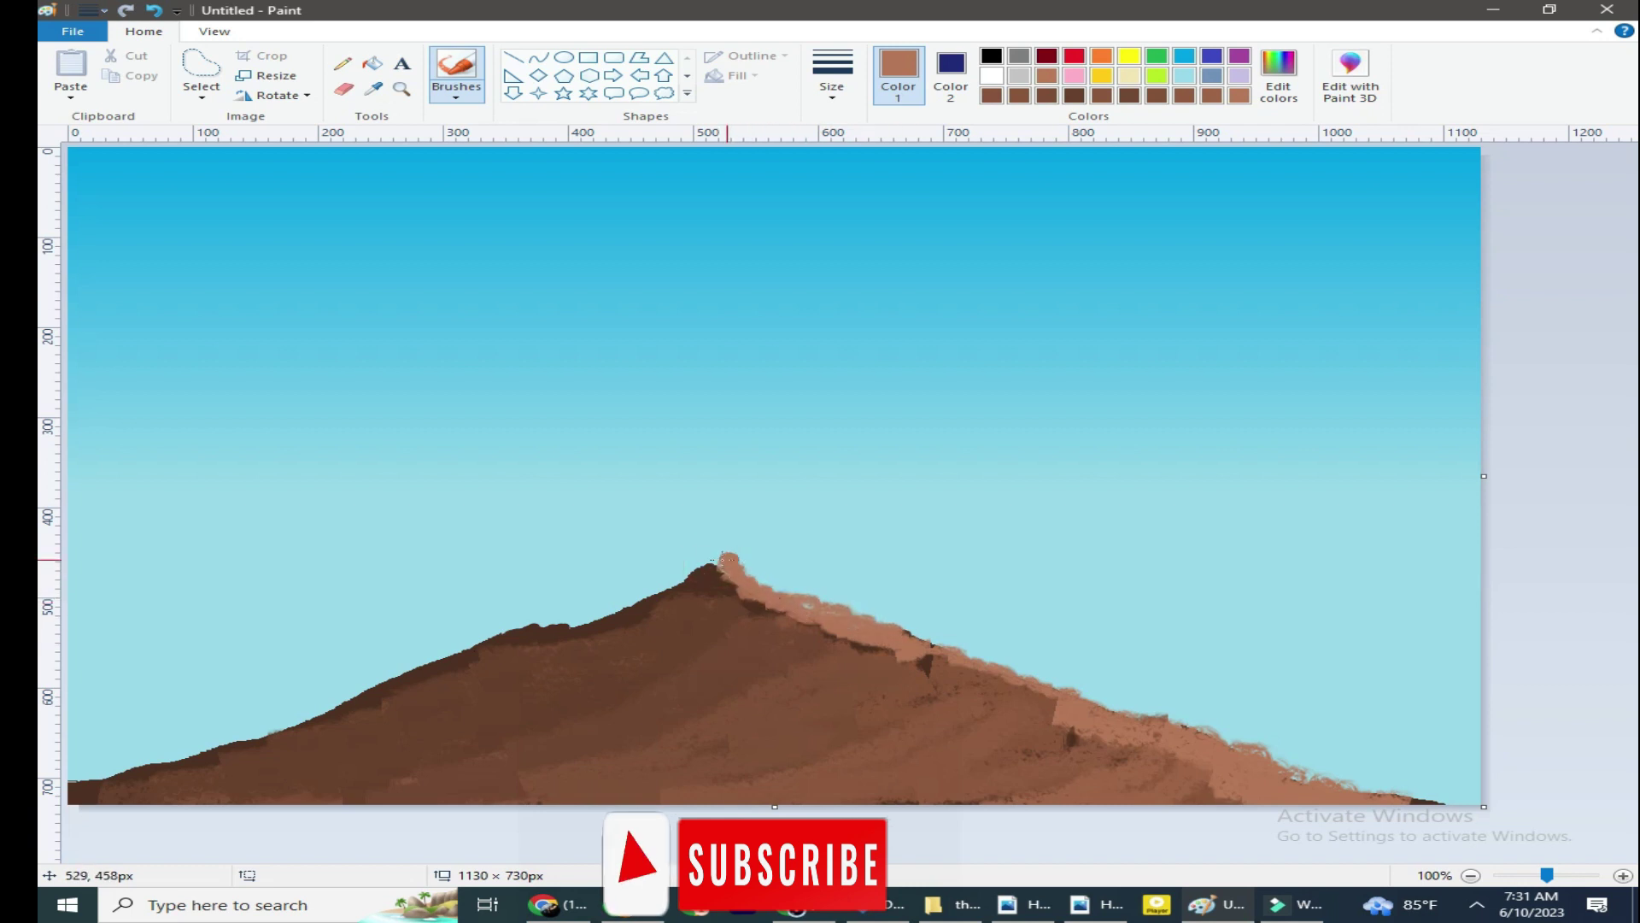
click(1280, 77)
click(623, 572)
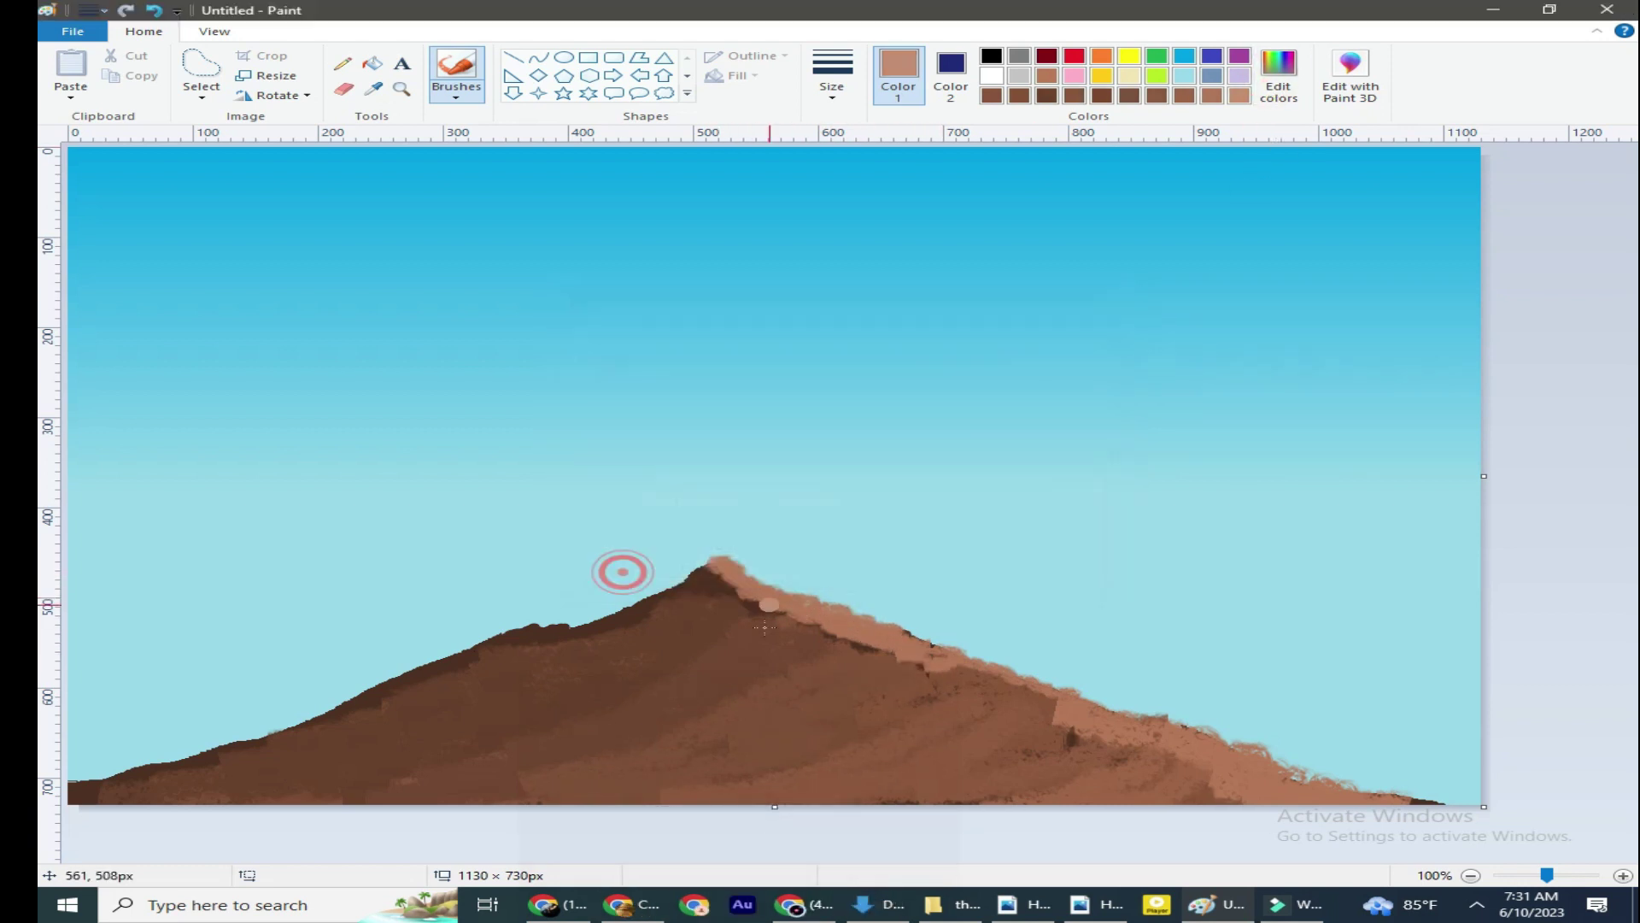
drag(762, 584, 783, 593)
drag(881, 623, 980, 655)
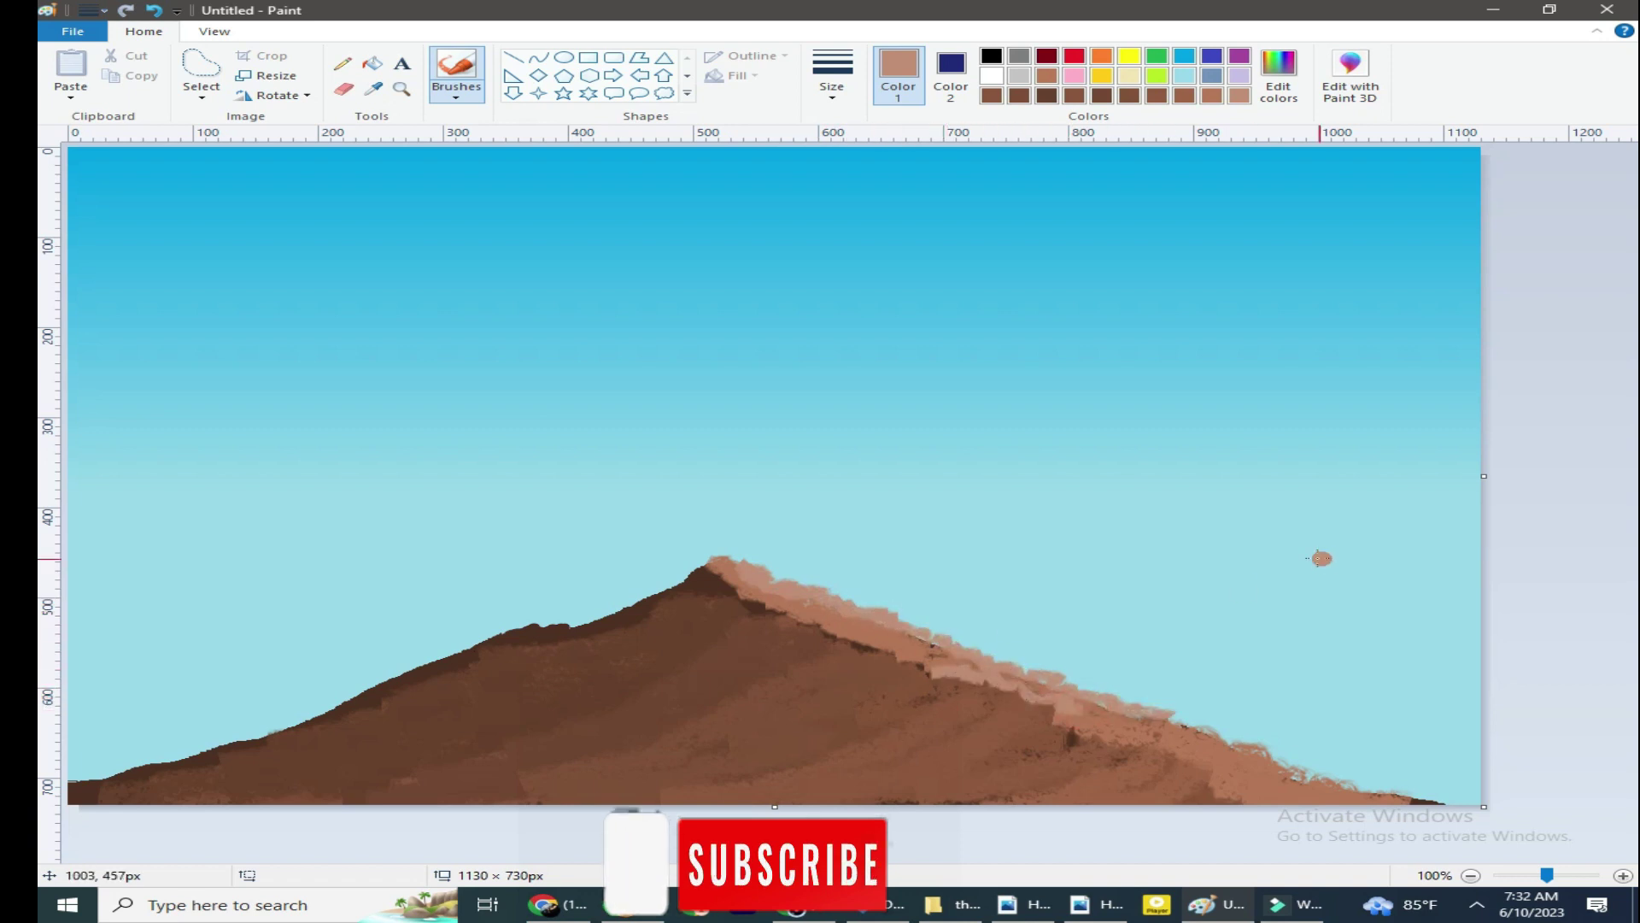
Sample darker mountain browns and touch up the summit and the ridge near the base.
click(373, 89)
click(696, 585)
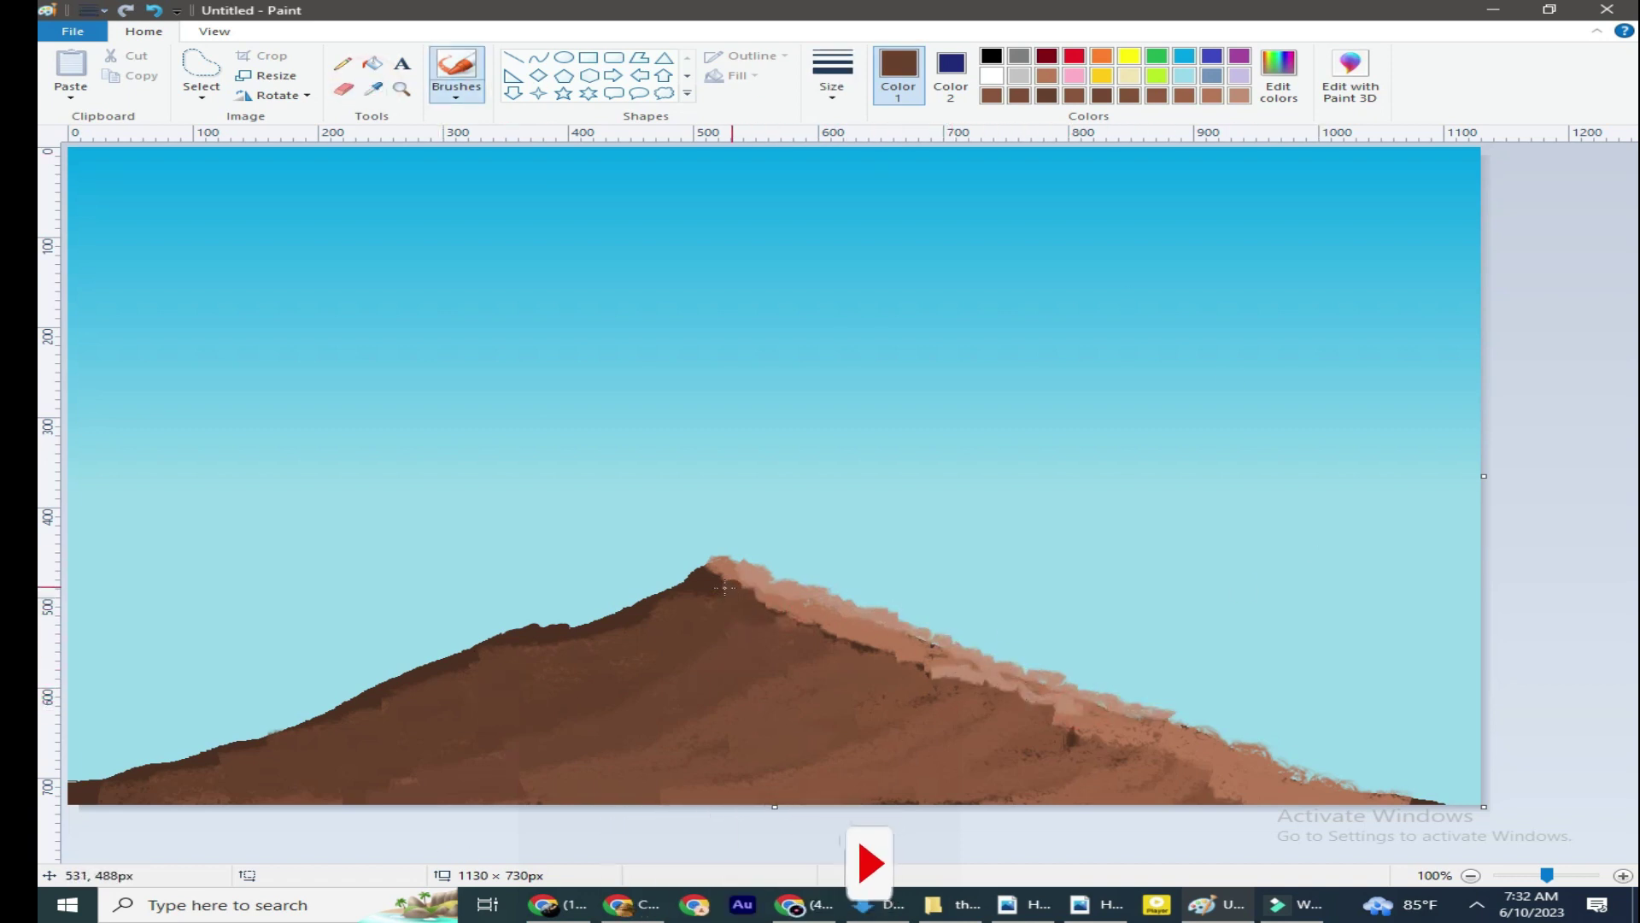
drag(748, 570, 773, 598)
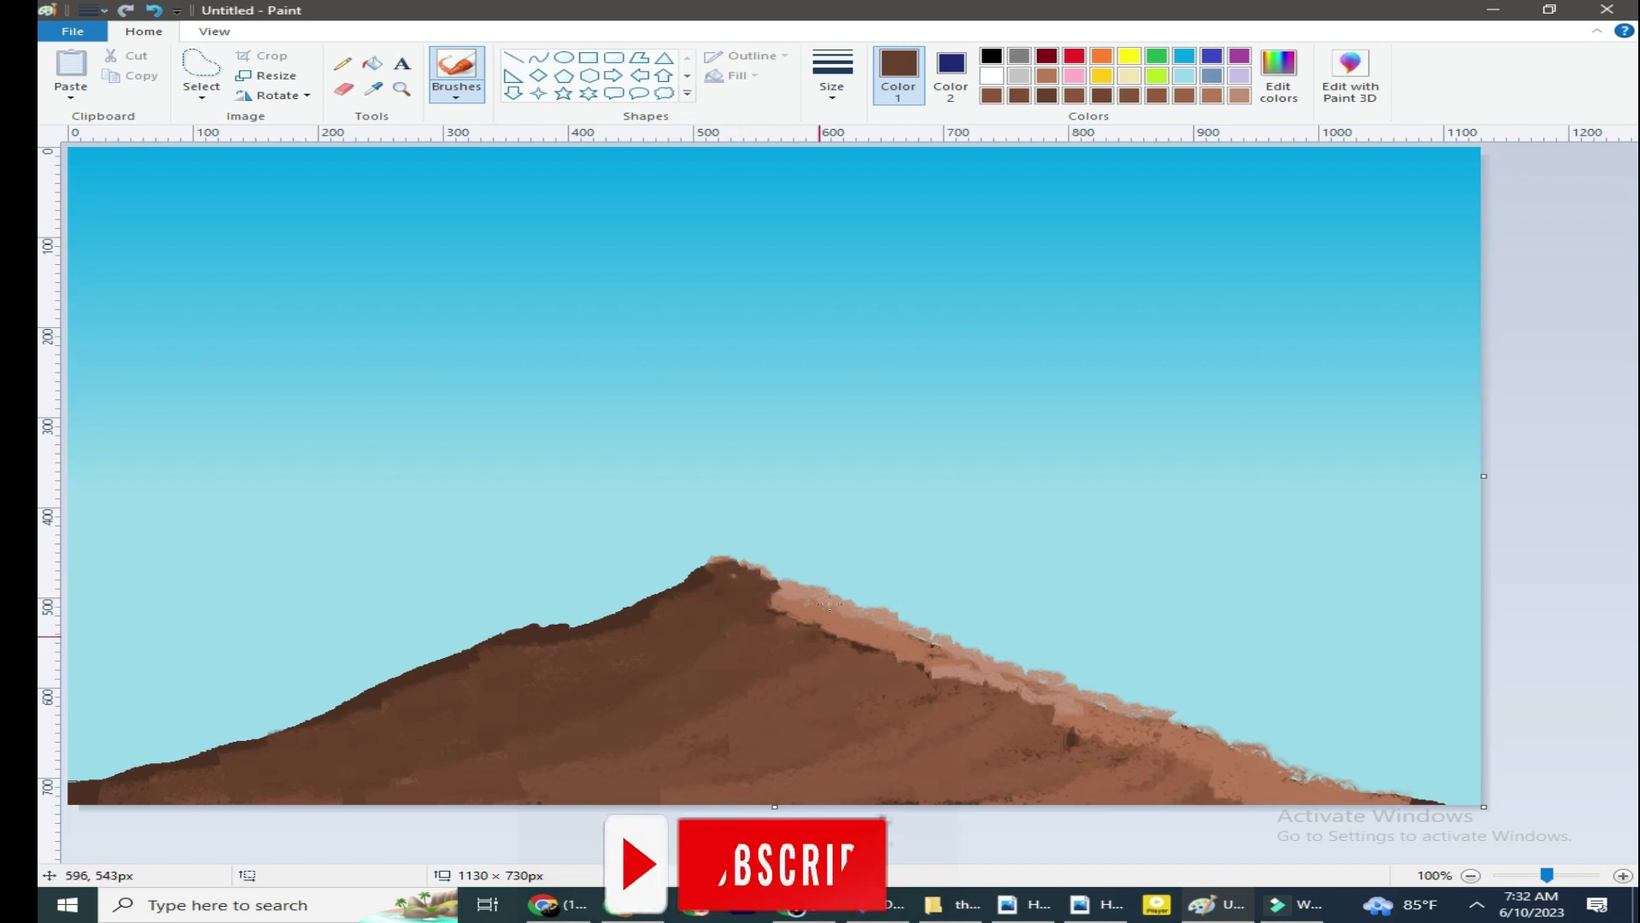
click(373, 90)
click(807, 624)
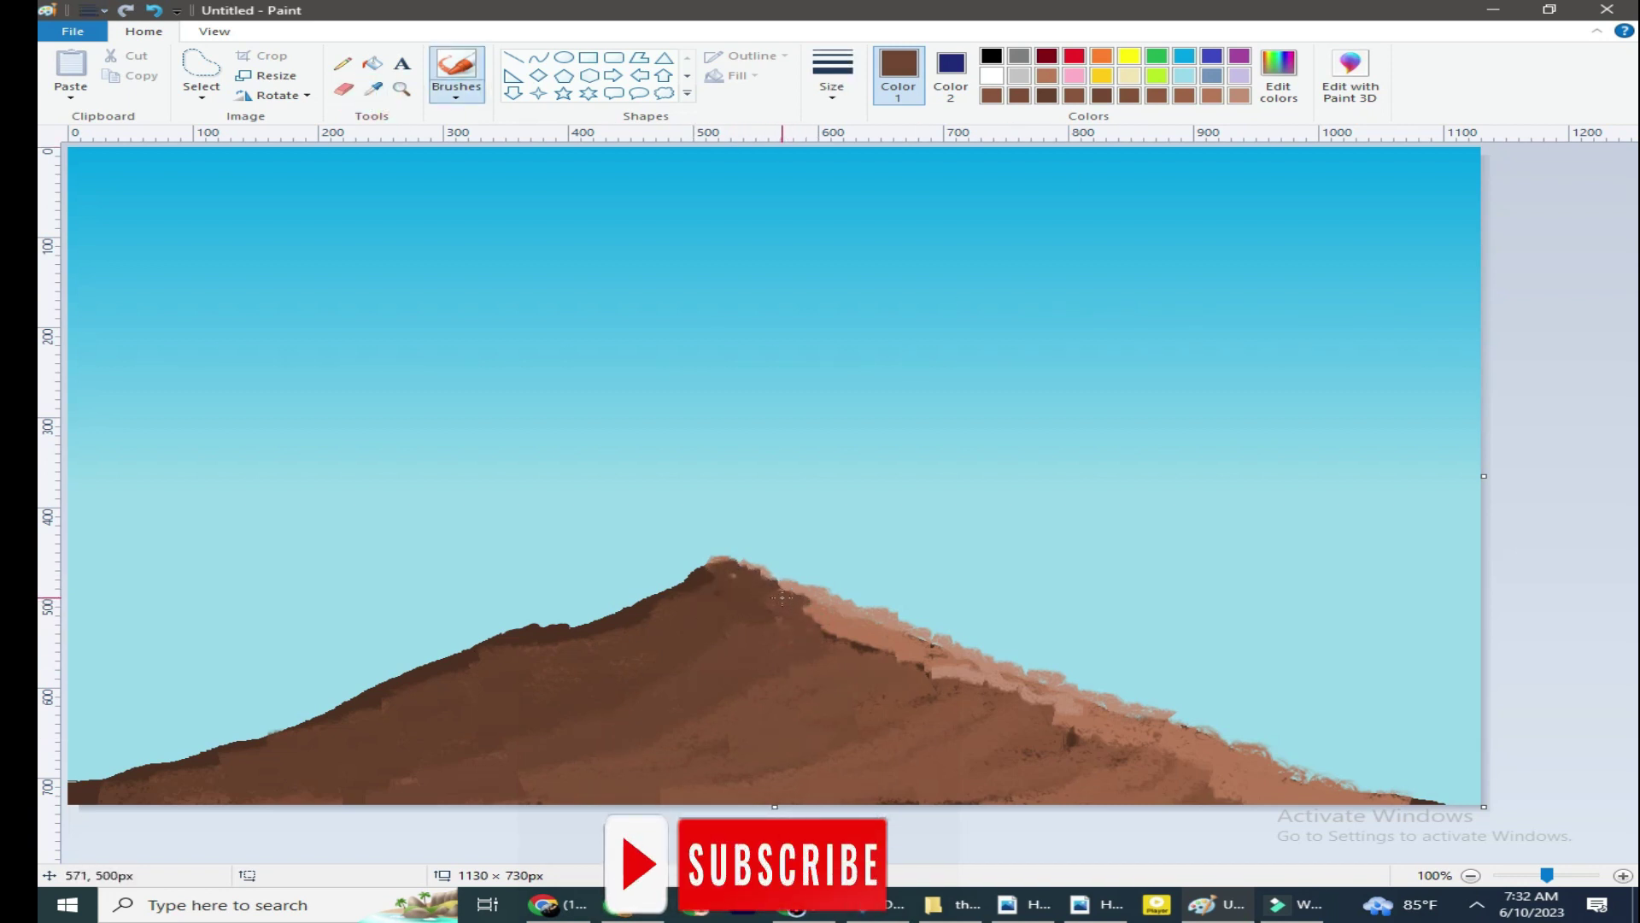
click(374, 90)
click(855, 632)
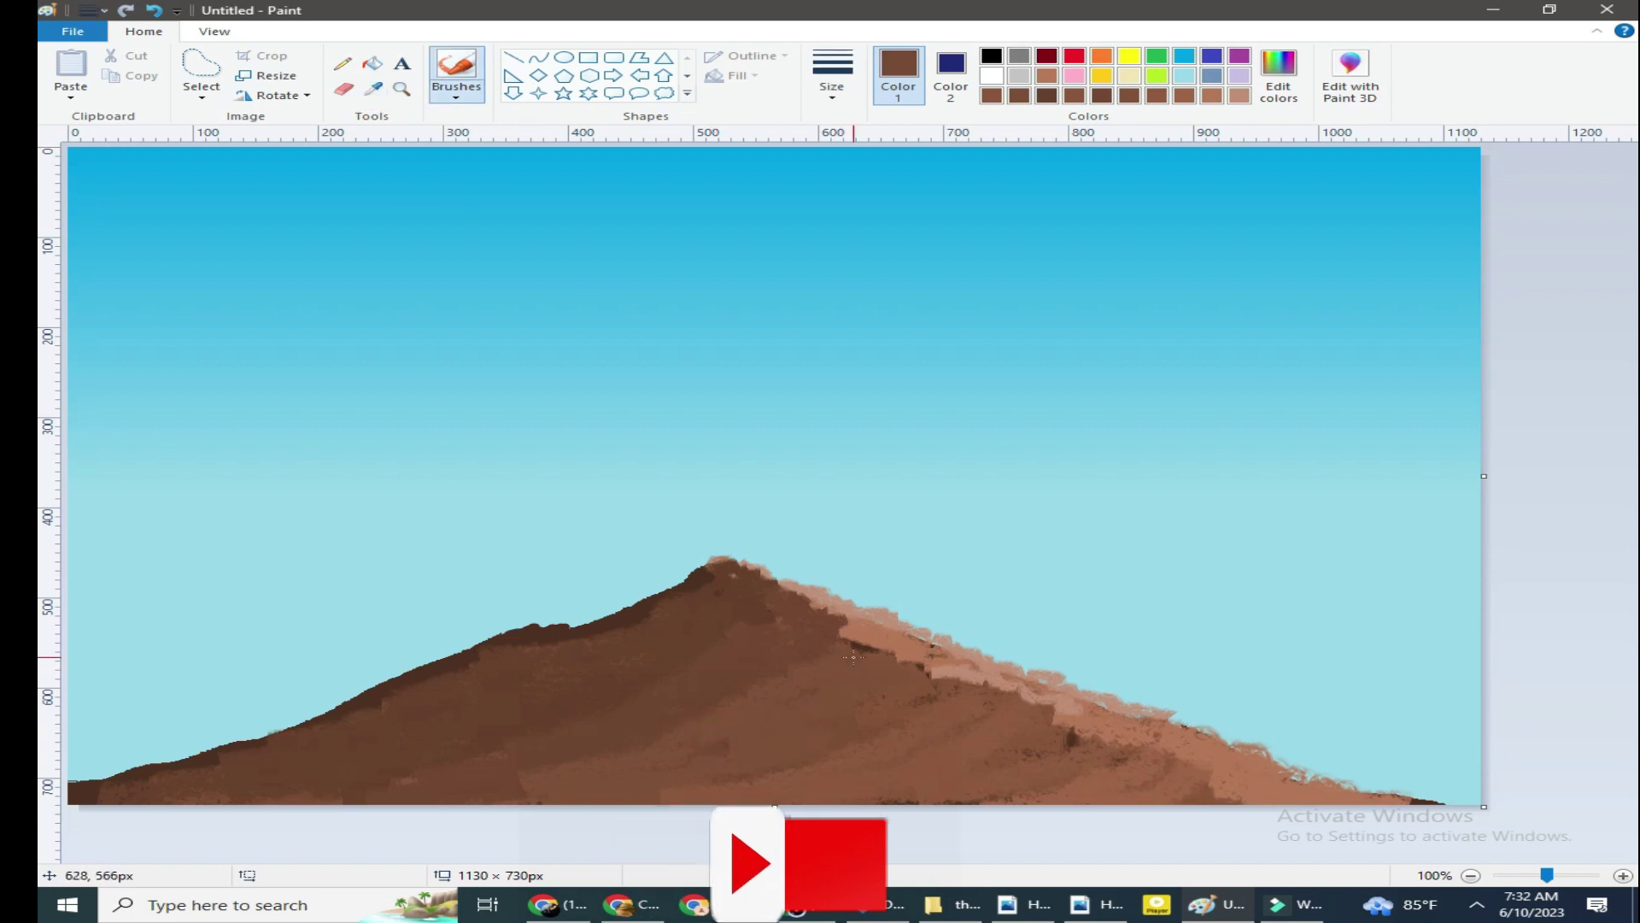
drag(858, 641, 855, 627)
Sample a brown from the mountain and brush lighter strokes across the slope.
click(373, 90)
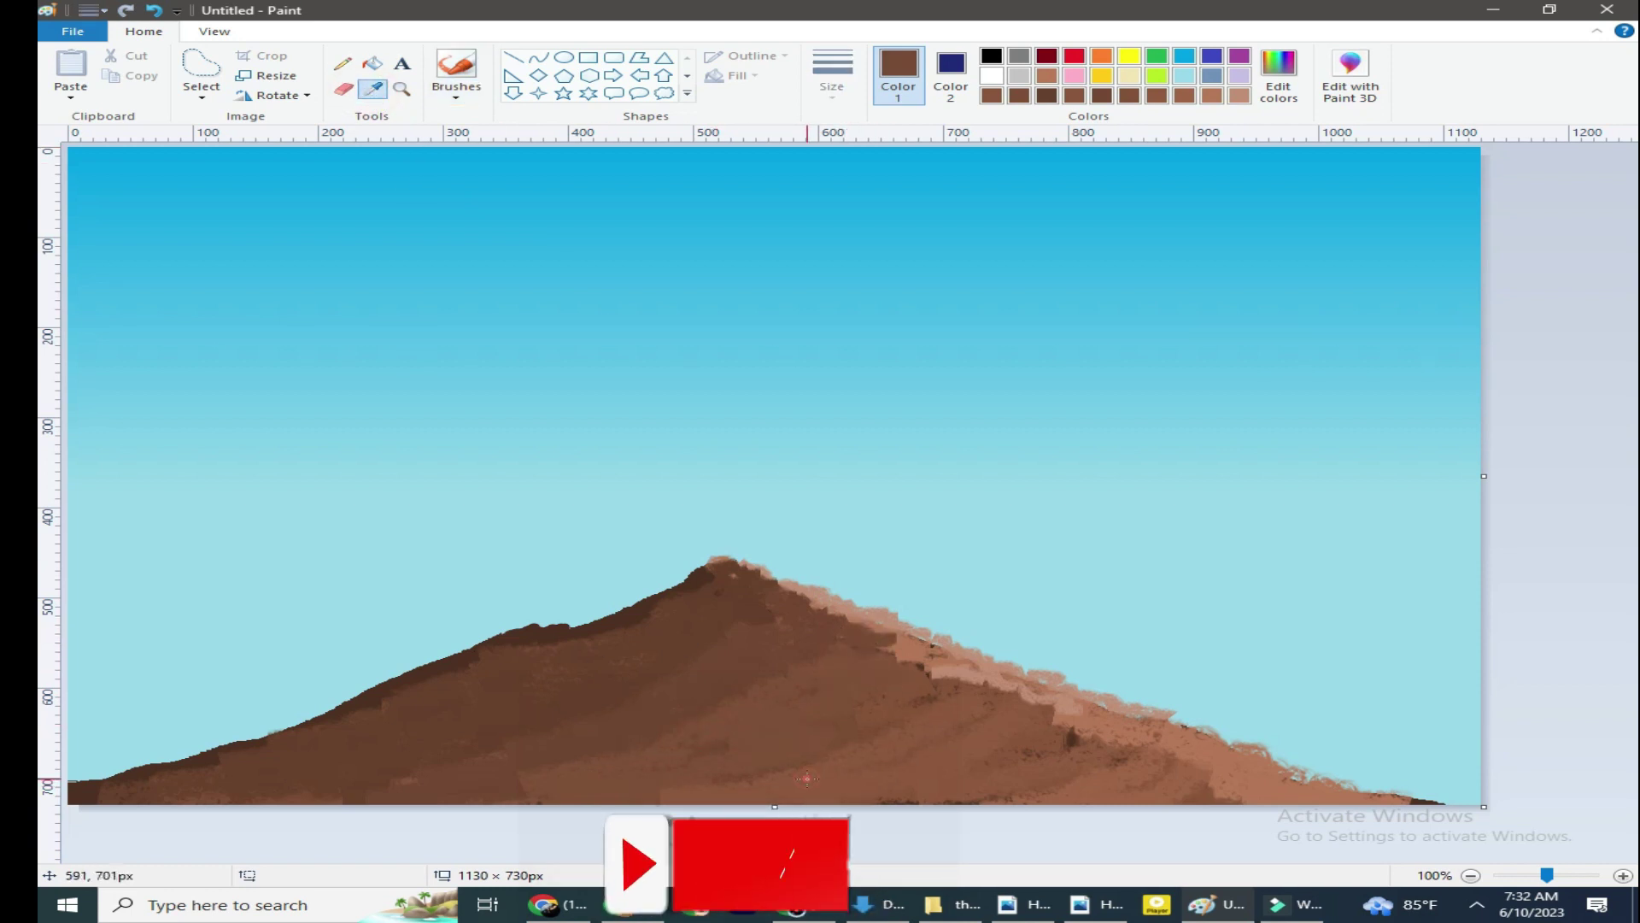
click(895, 649)
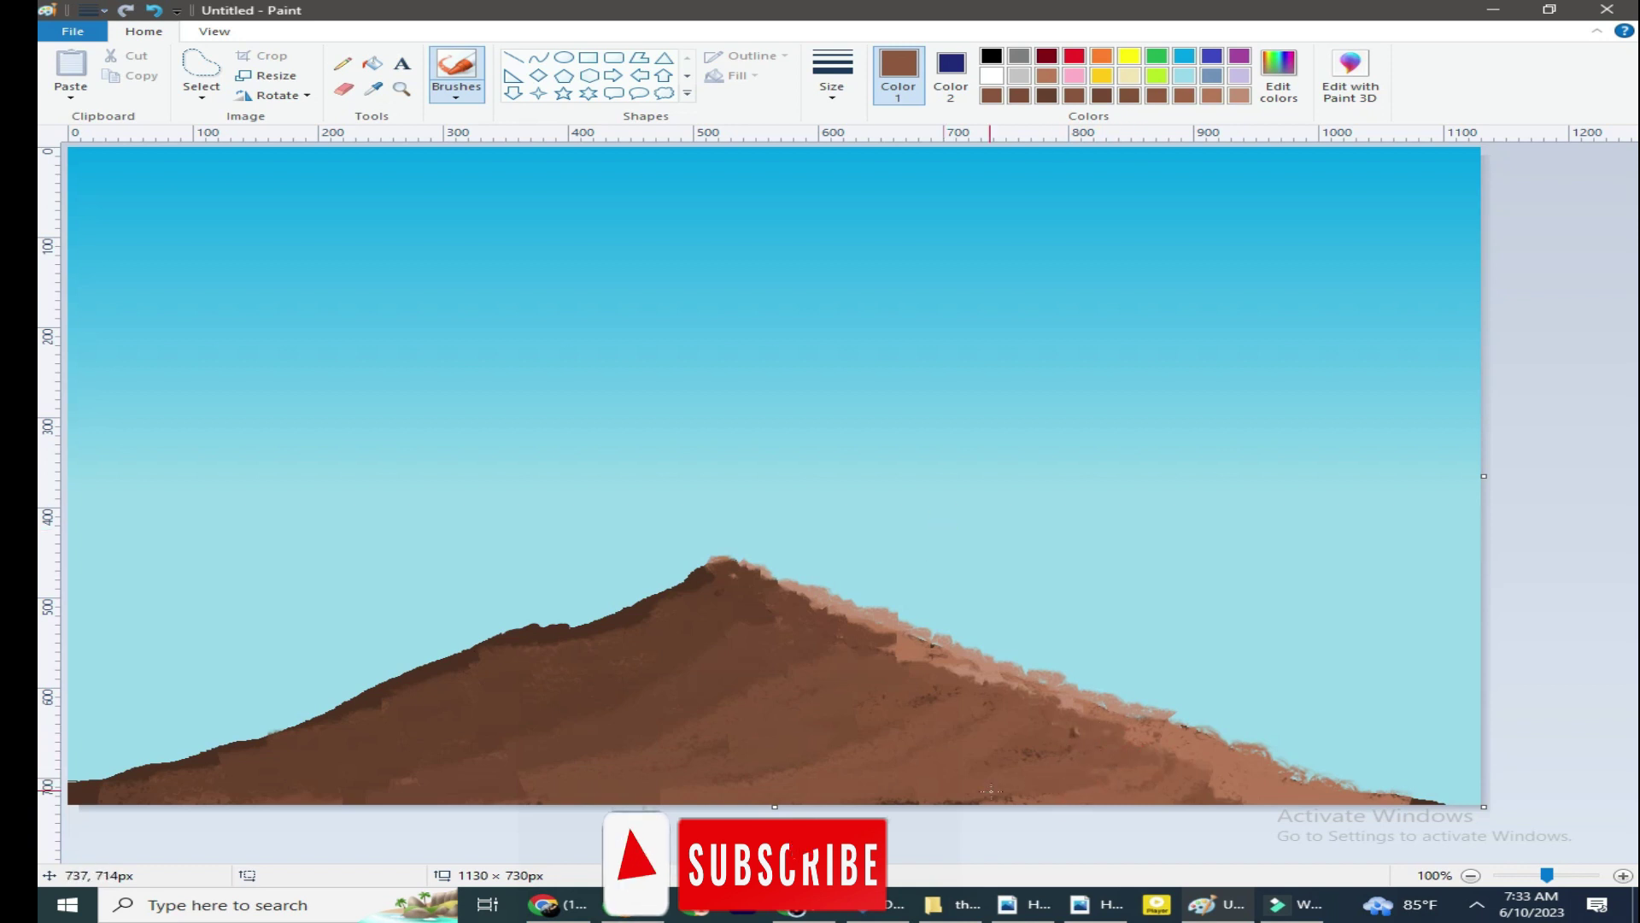
drag(940, 687, 701, 700)
drag(828, 660, 709, 705)
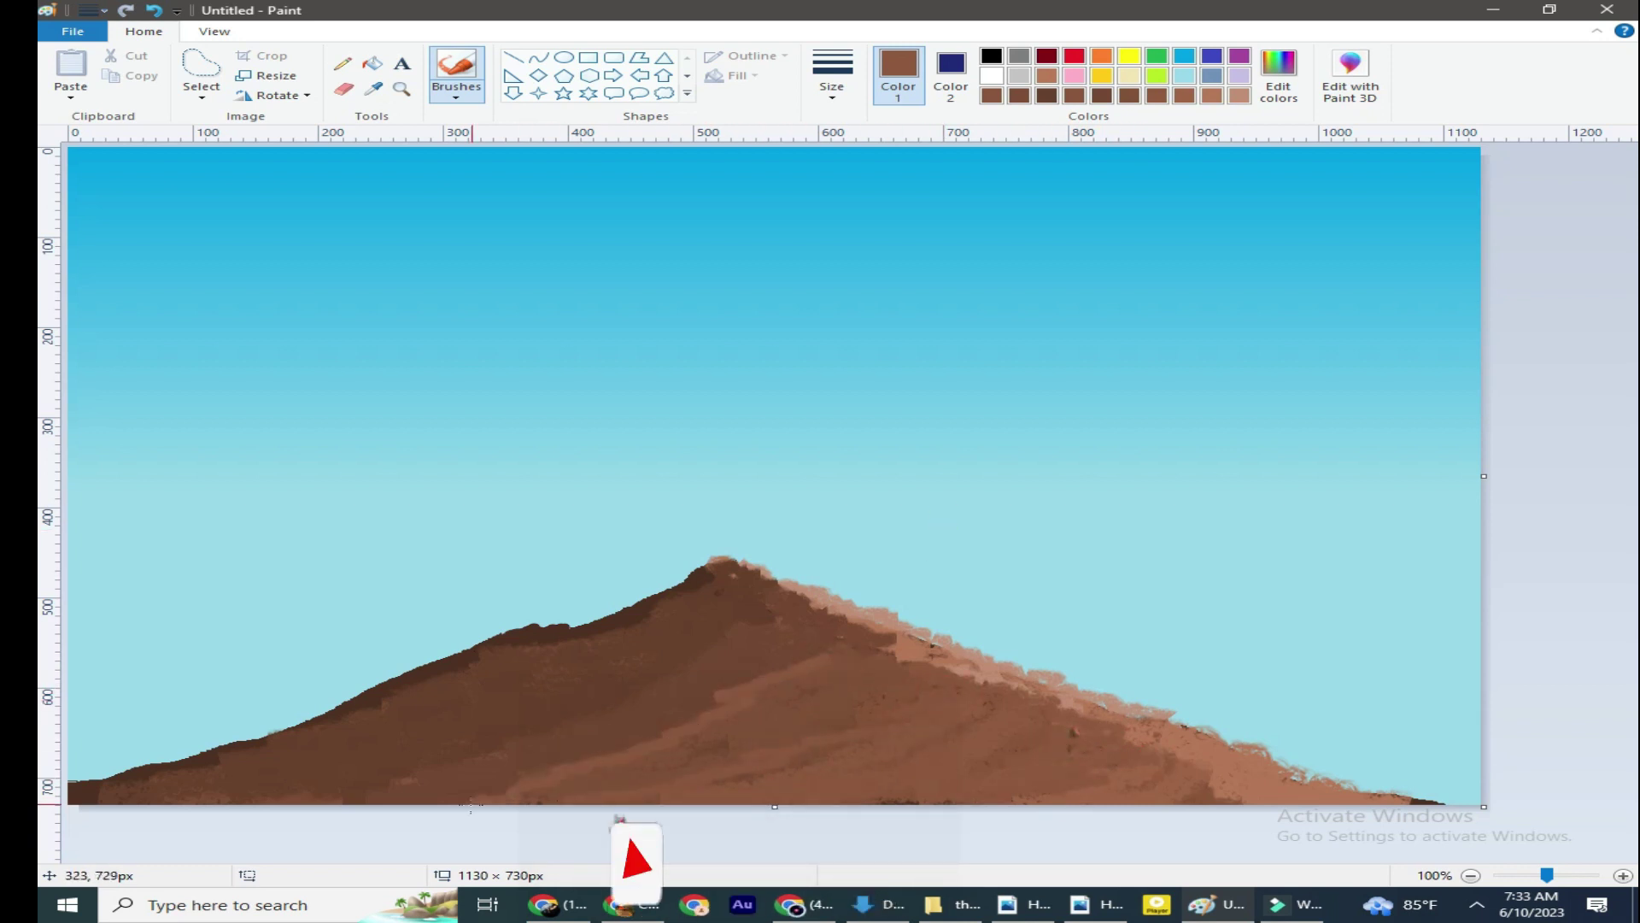
Sample dark brown and darken the upper-left ridge and lower-left slope.
click(374, 90)
click(711, 647)
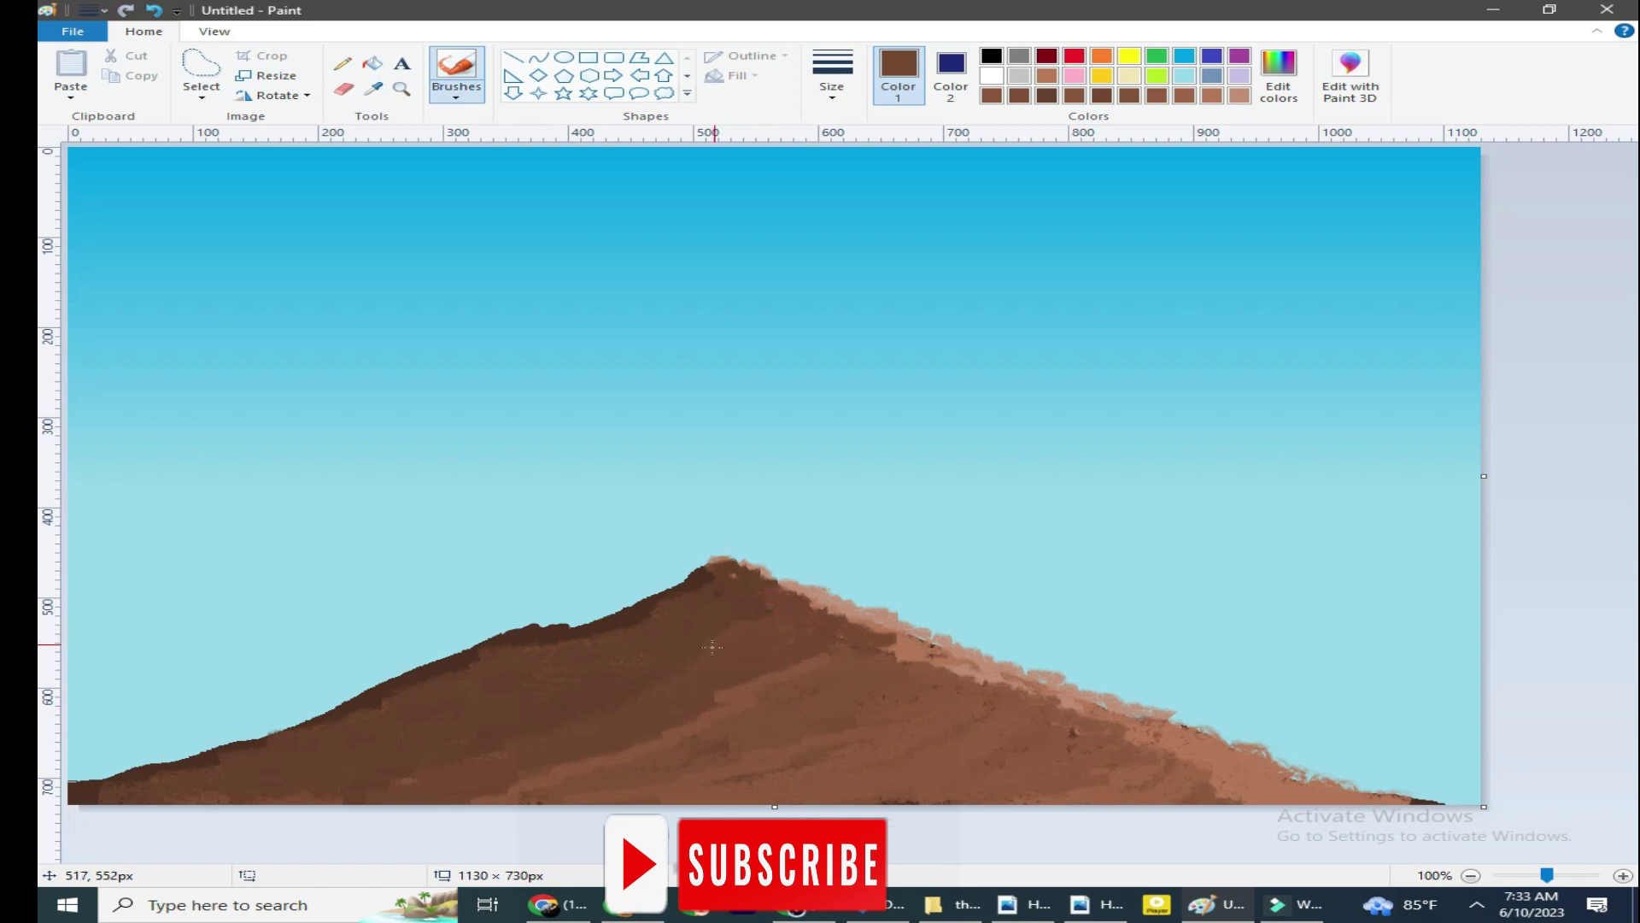
click(593, 633)
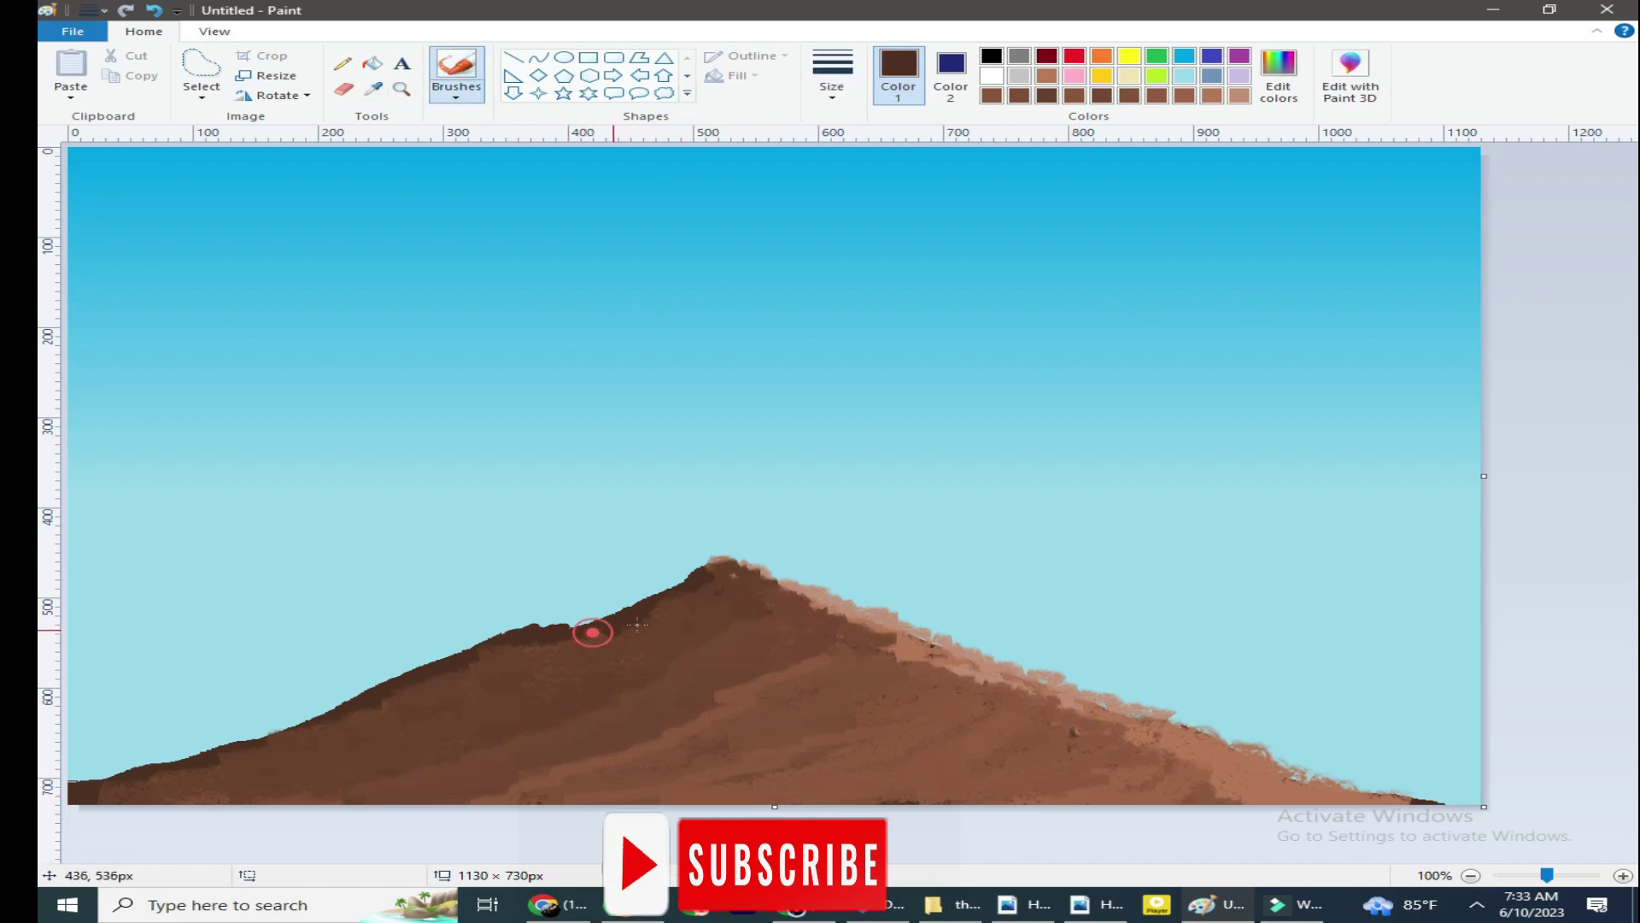
mouse_move(671, 601)
mouse_down()
mouse_move(500, 662)
mouse_move(357, 688)
mouse_up()
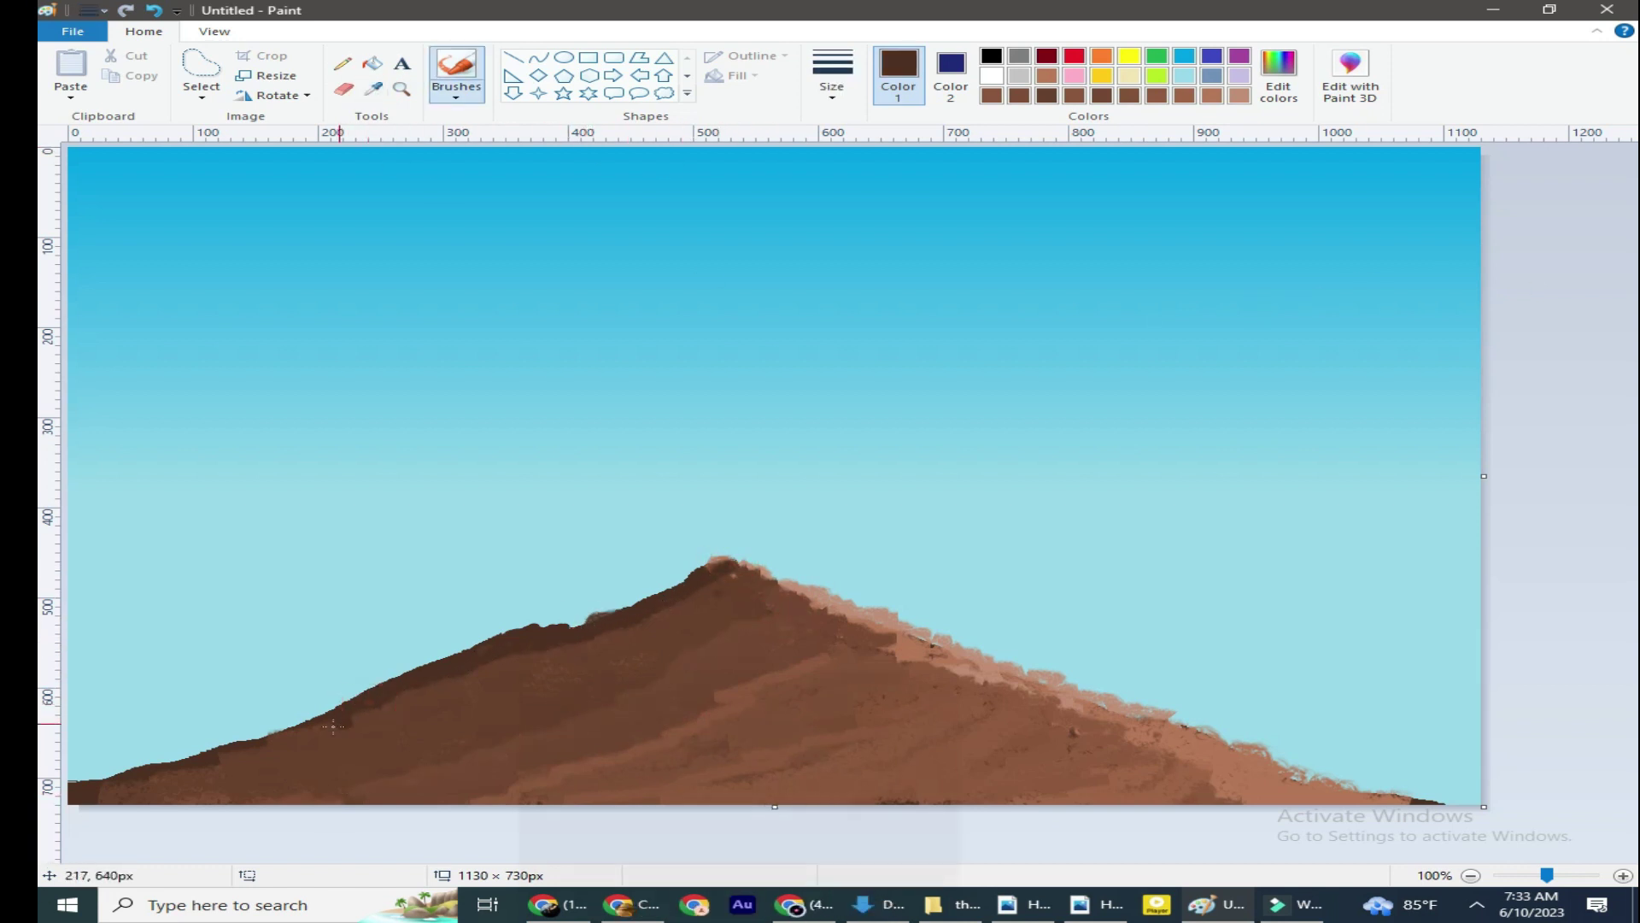
drag(100, 782, 352, 717)
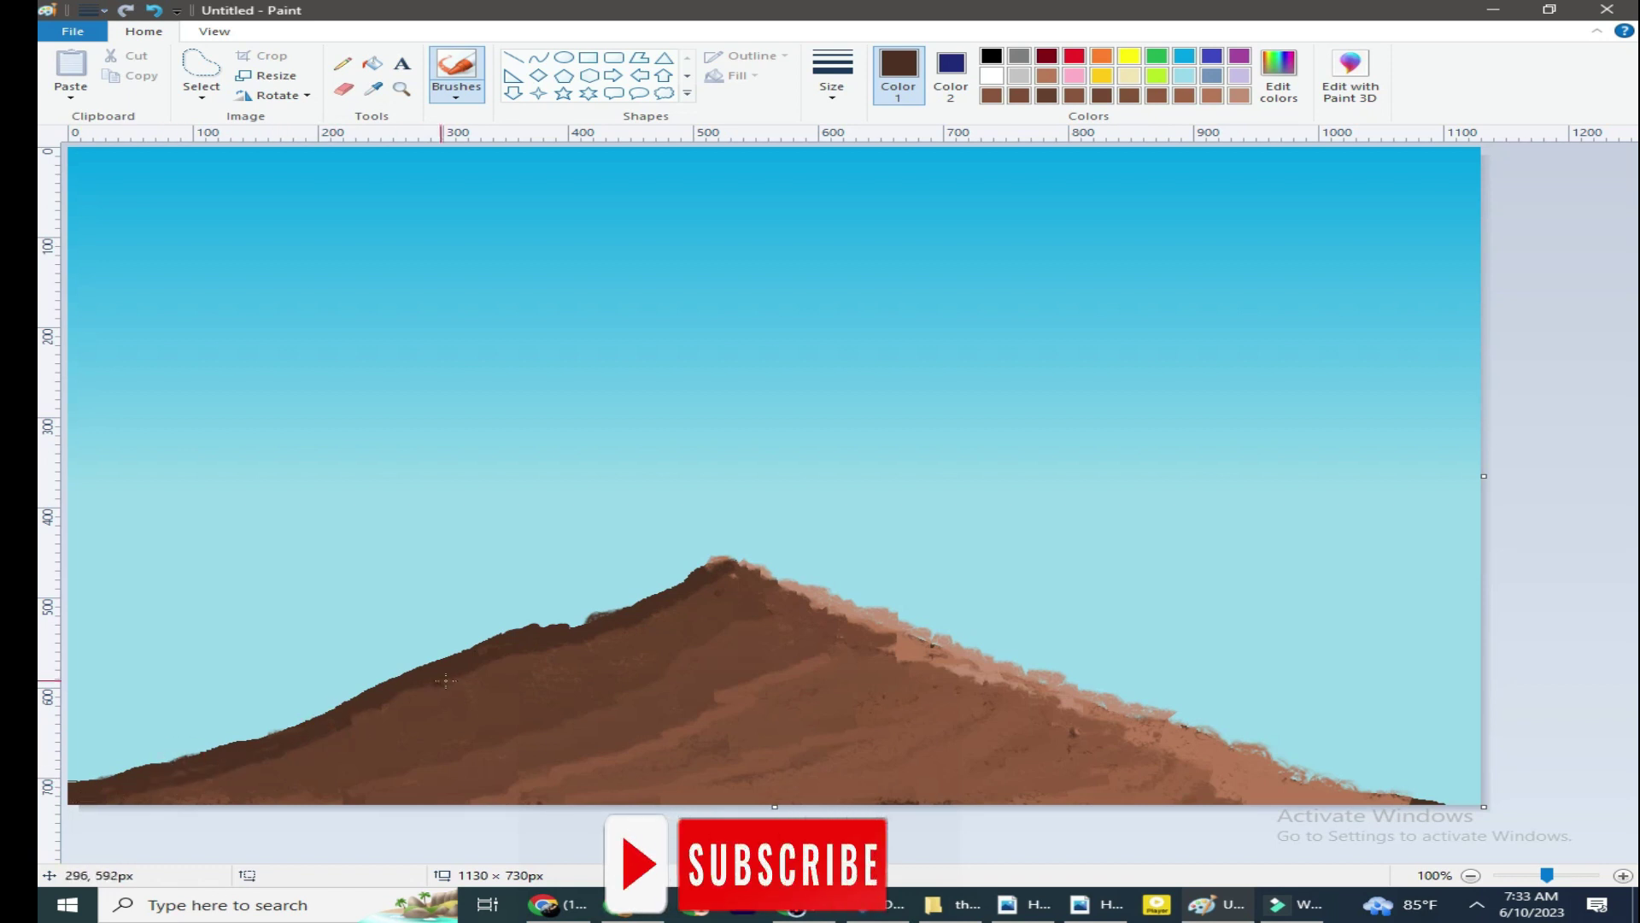
click(545, 907)
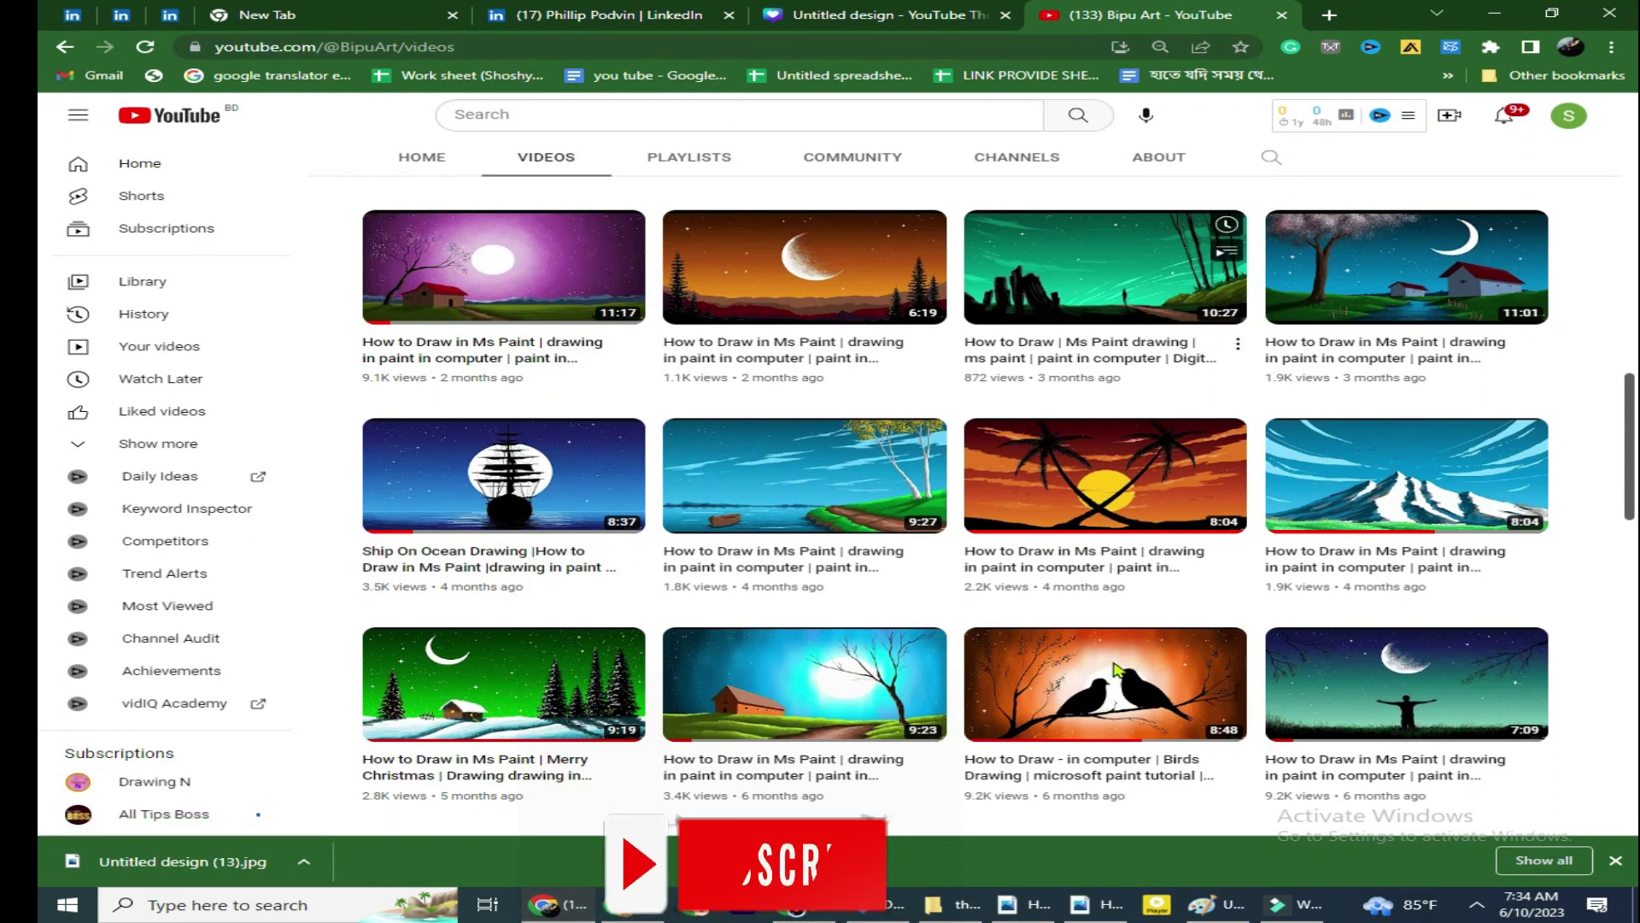
click(1218, 906)
Paint a light grey snow highlight along the left ridge, undoing a stray summit trail.
click(1023, 75)
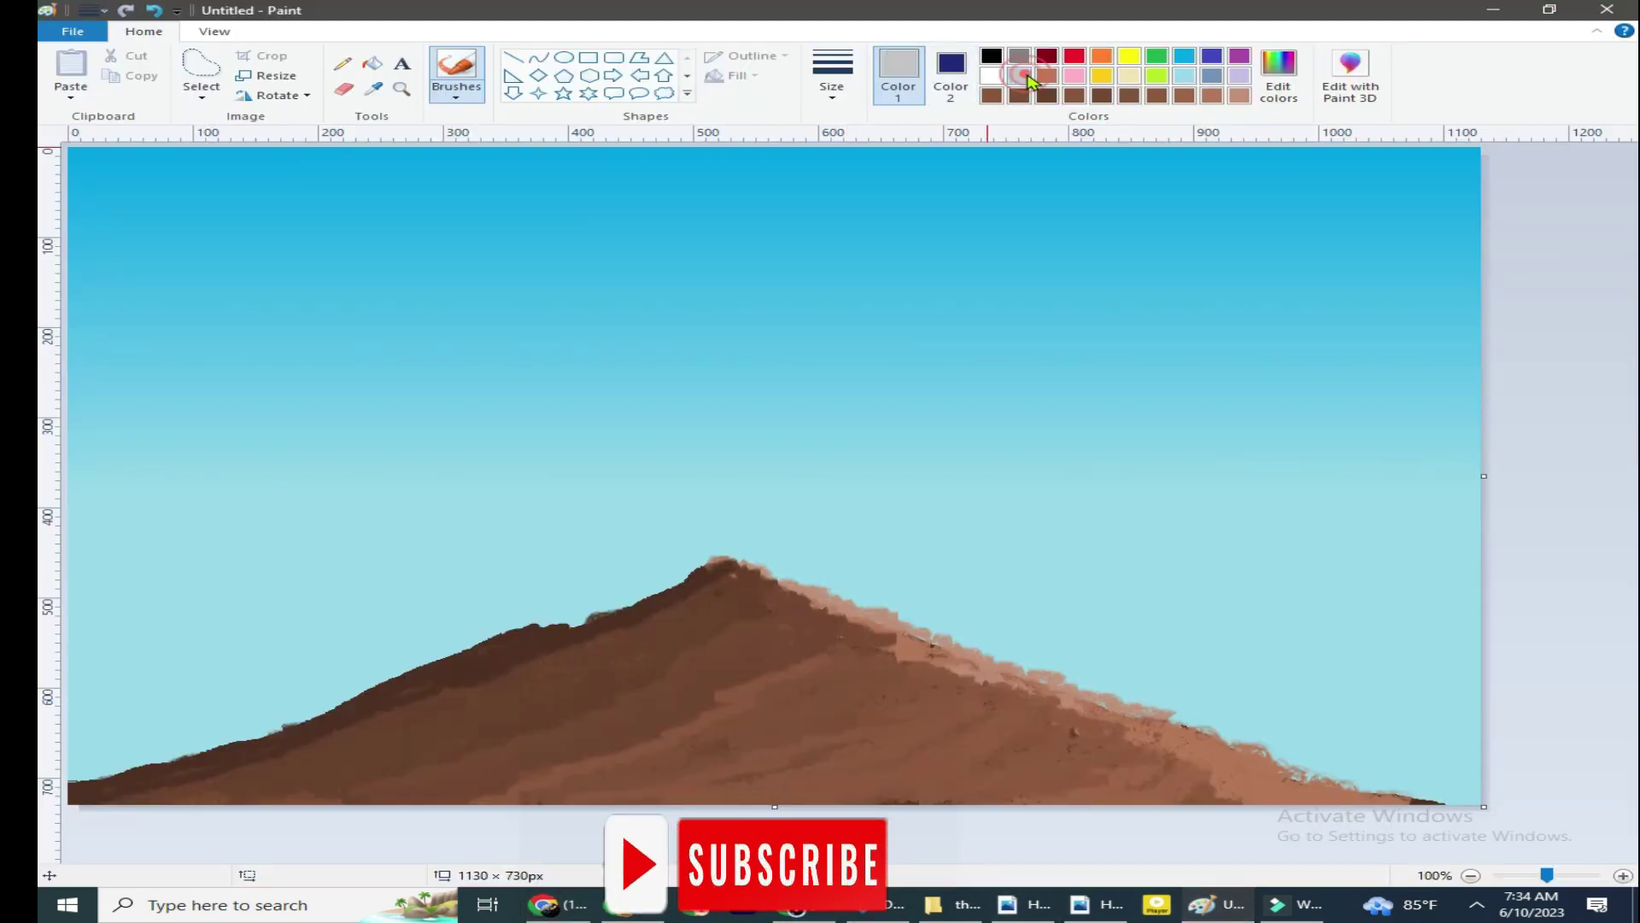
click(831, 86)
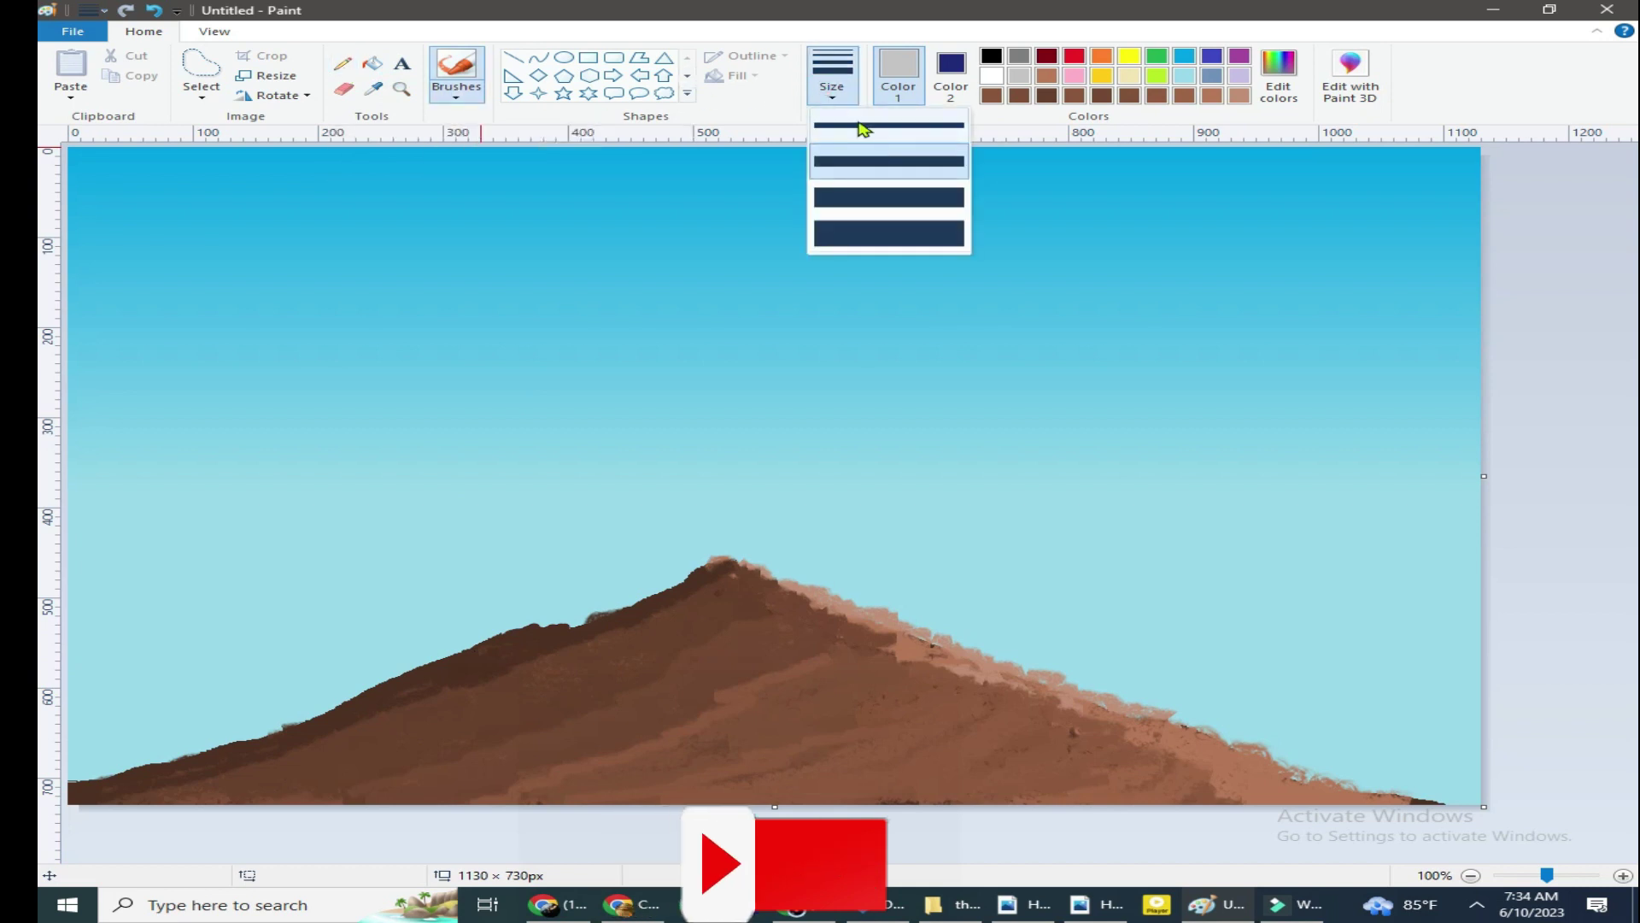
click(863, 130)
drag(584, 622, 534, 638)
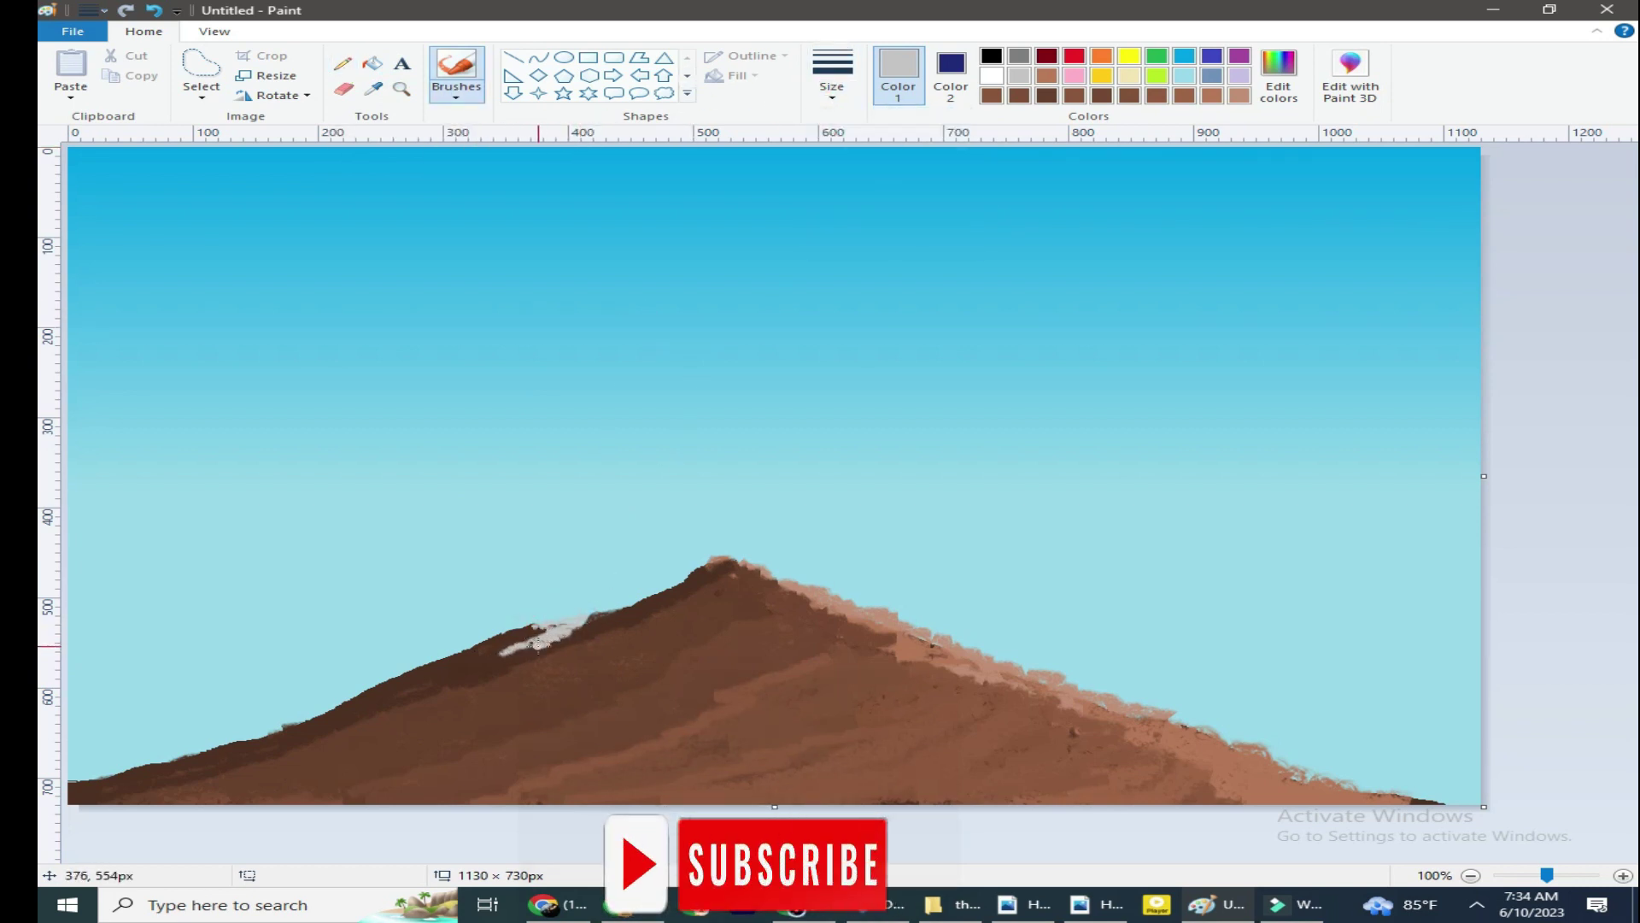
drag(716, 570, 536, 787)
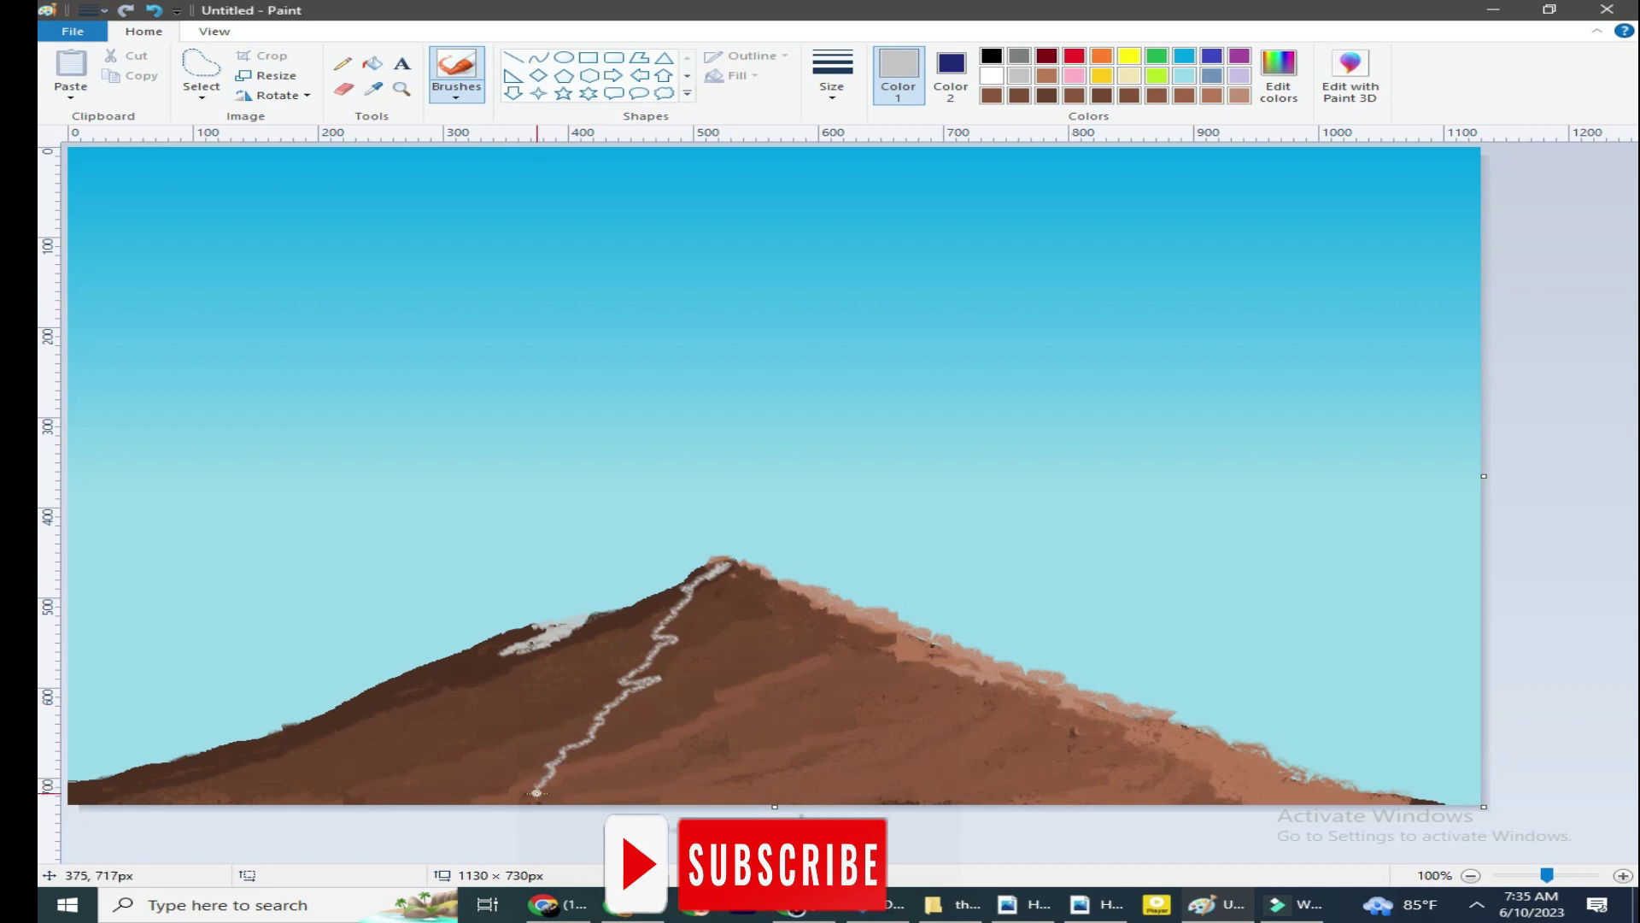
click(154, 11)
click(152, 12)
click(151, 13)
click(128, 12)
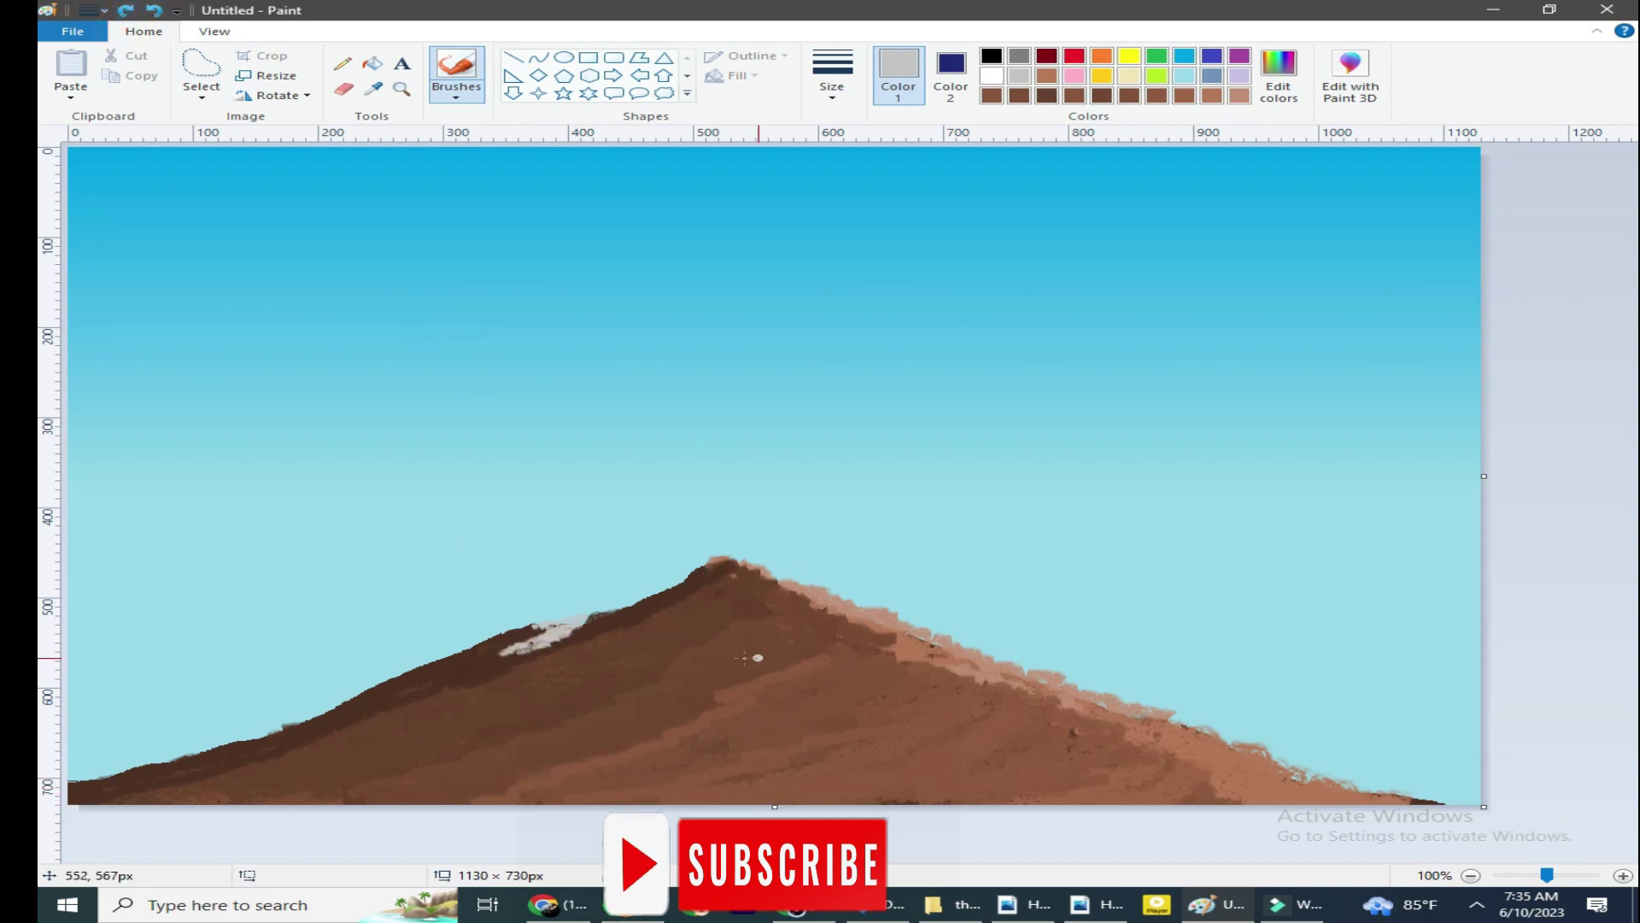
Paint the first grey snow streak from below the peak to the base, highlighted in white.
drag(679, 598, 647, 613)
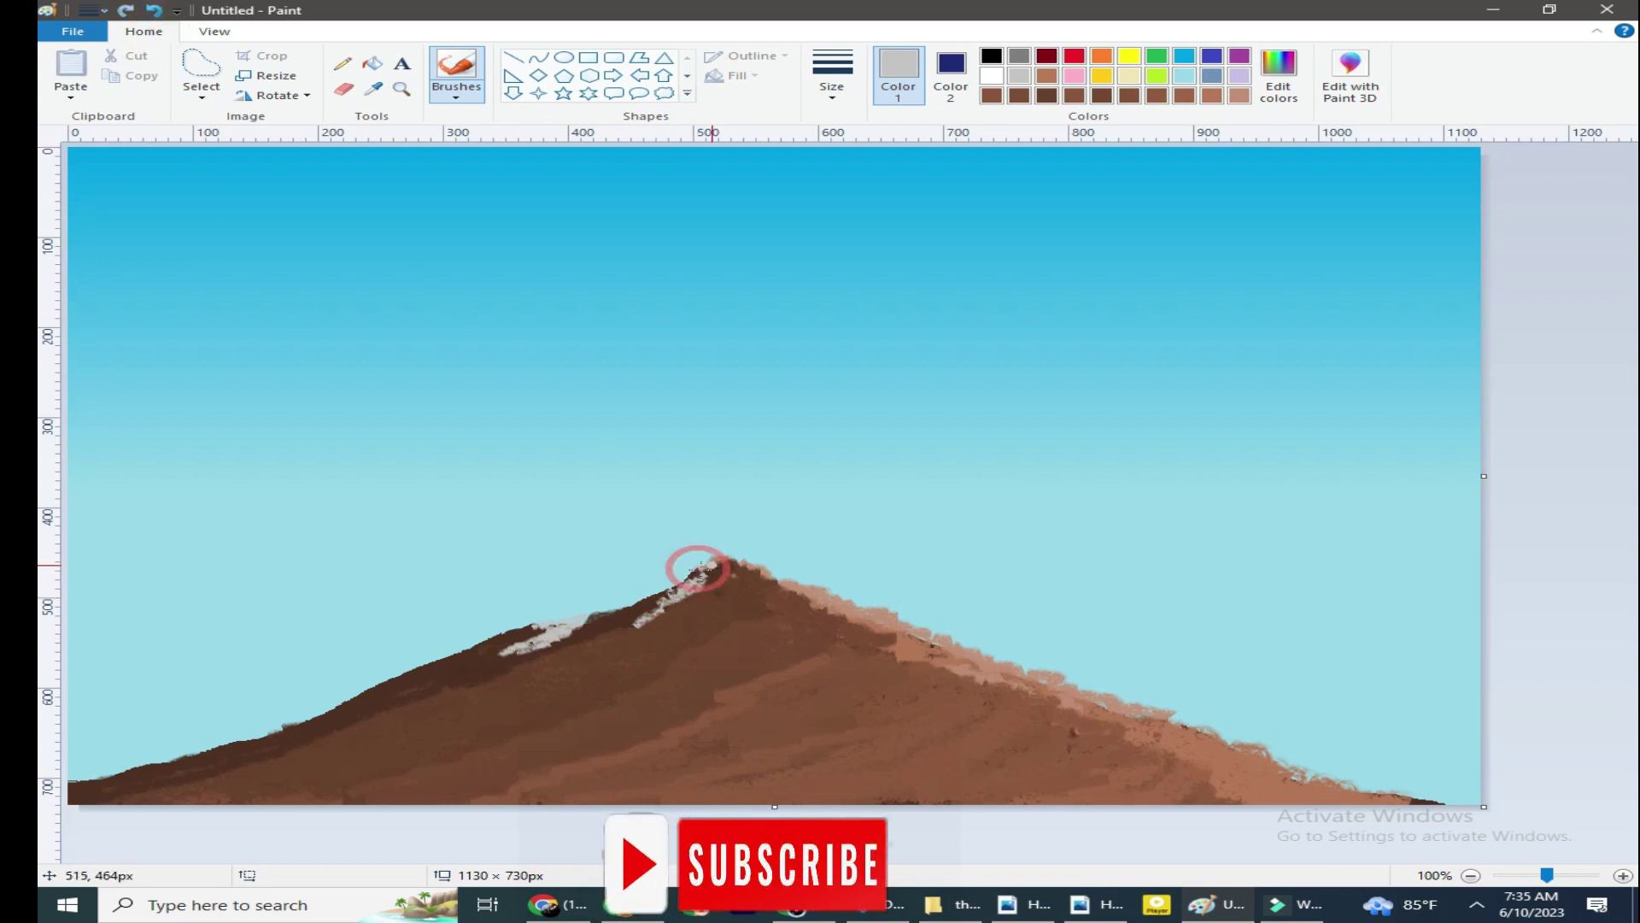
drag(650, 598, 609, 658)
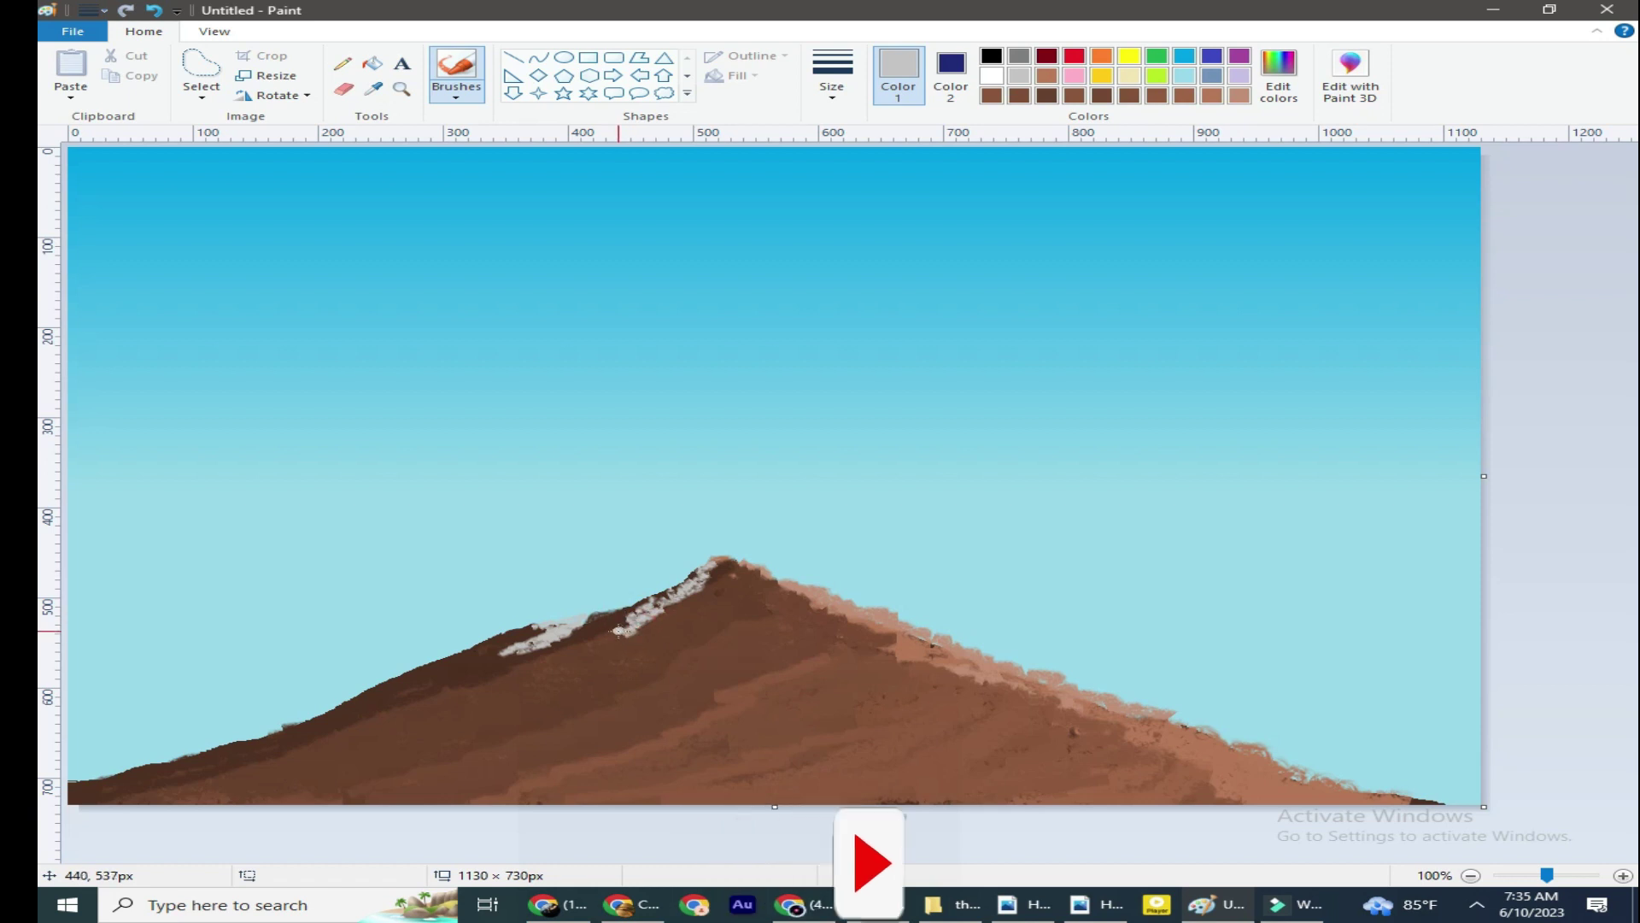
drag(608, 658, 494, 786)
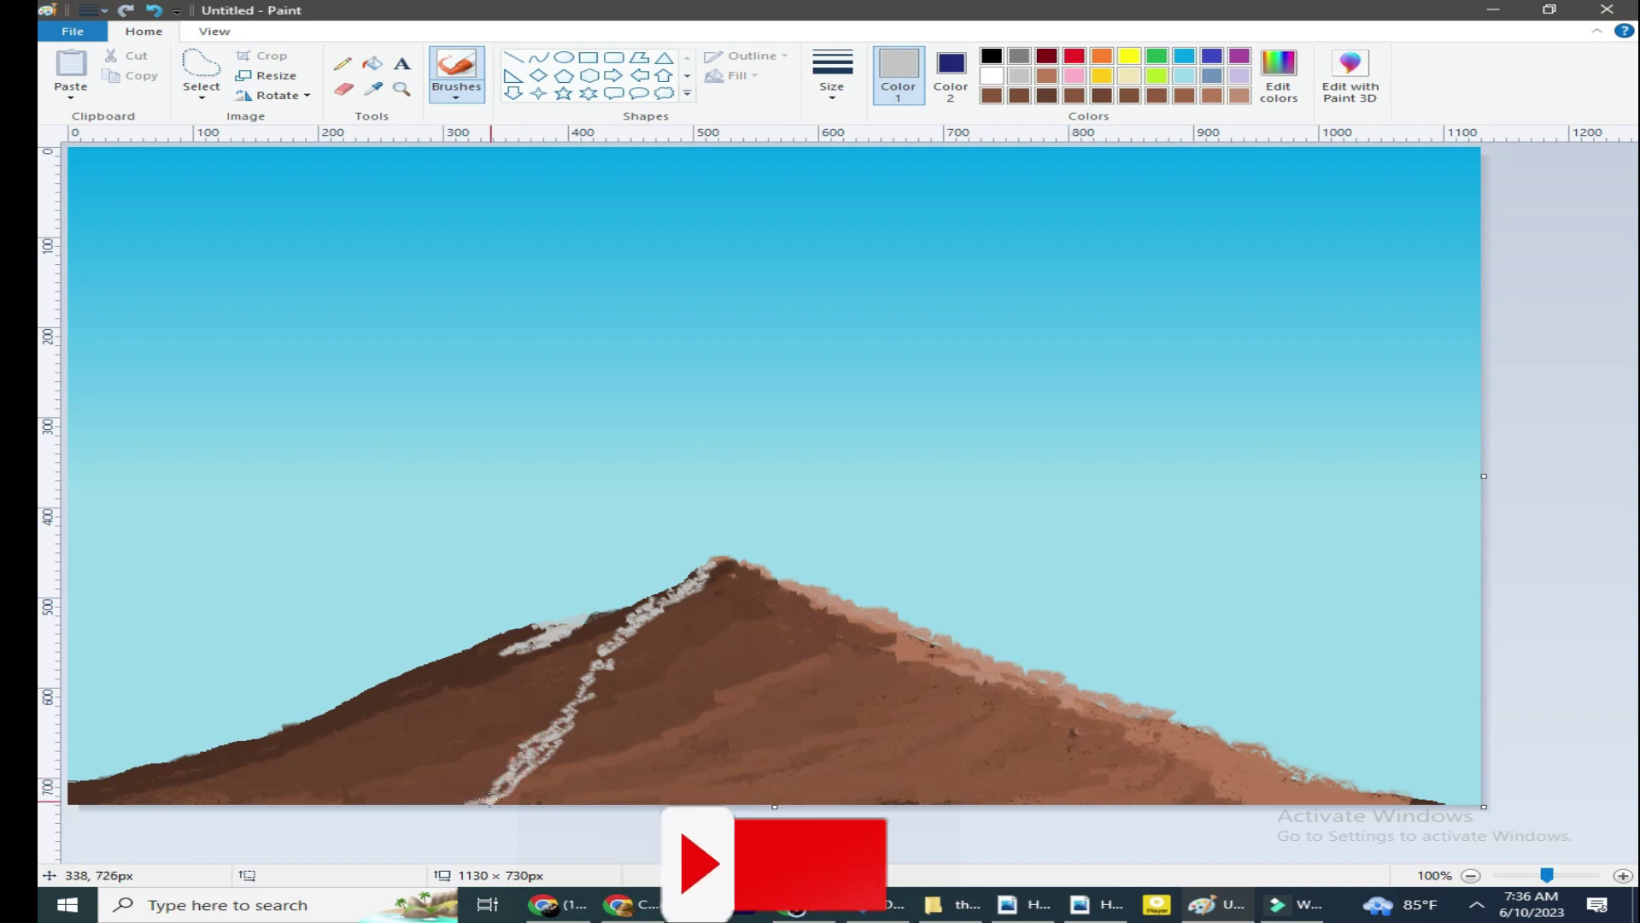
drag(530, 731, 451, 799)
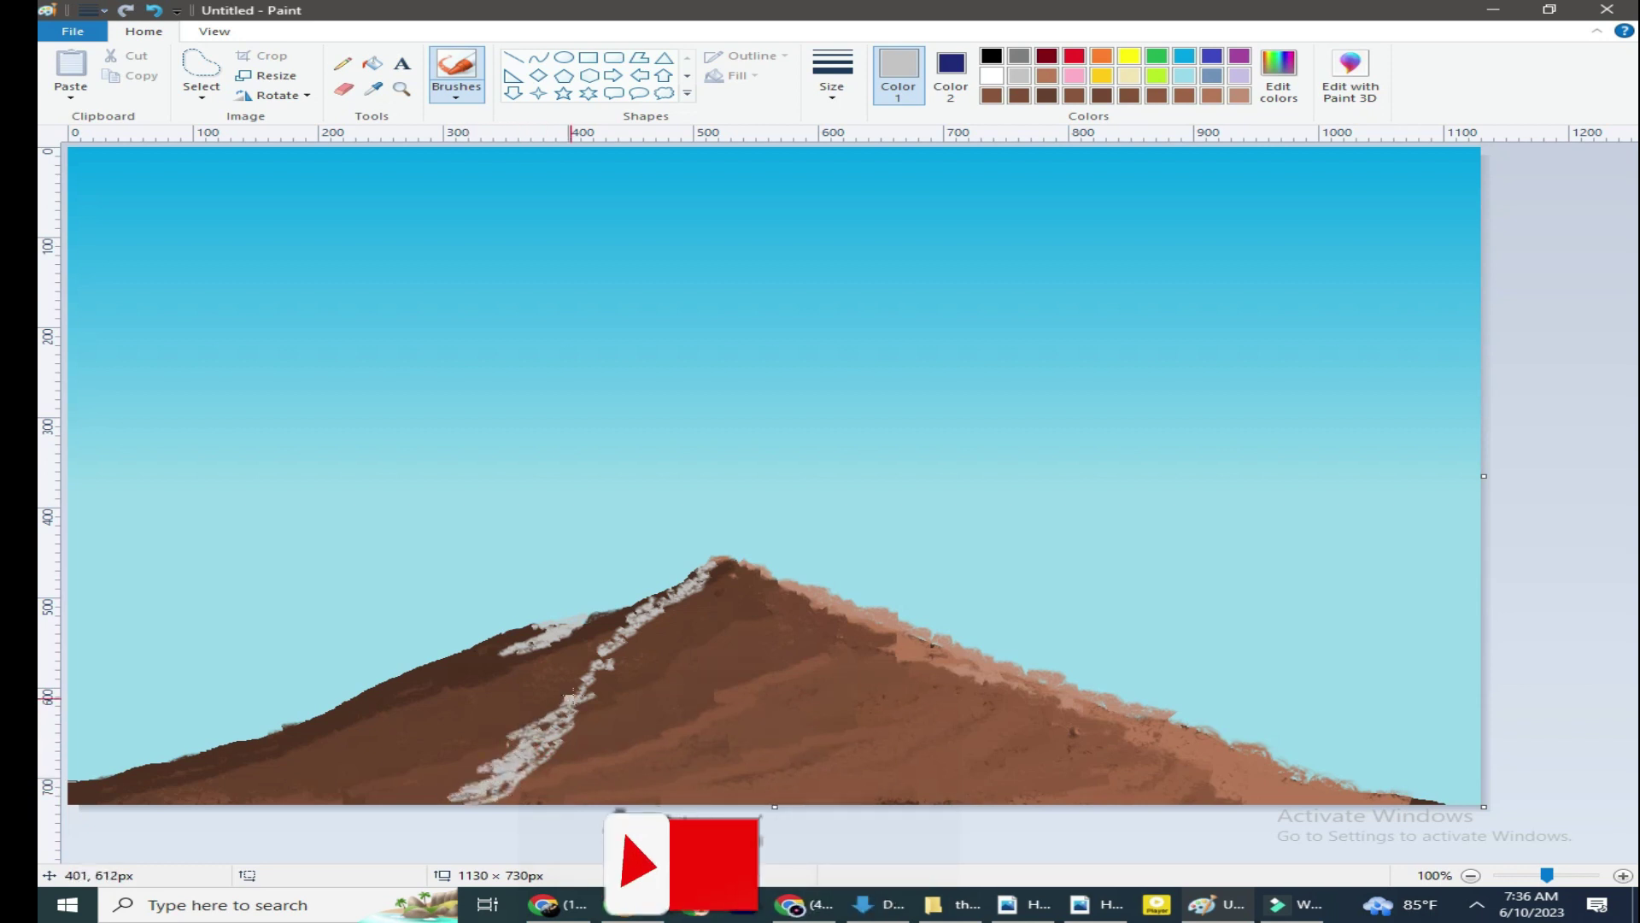
click(692, 603)
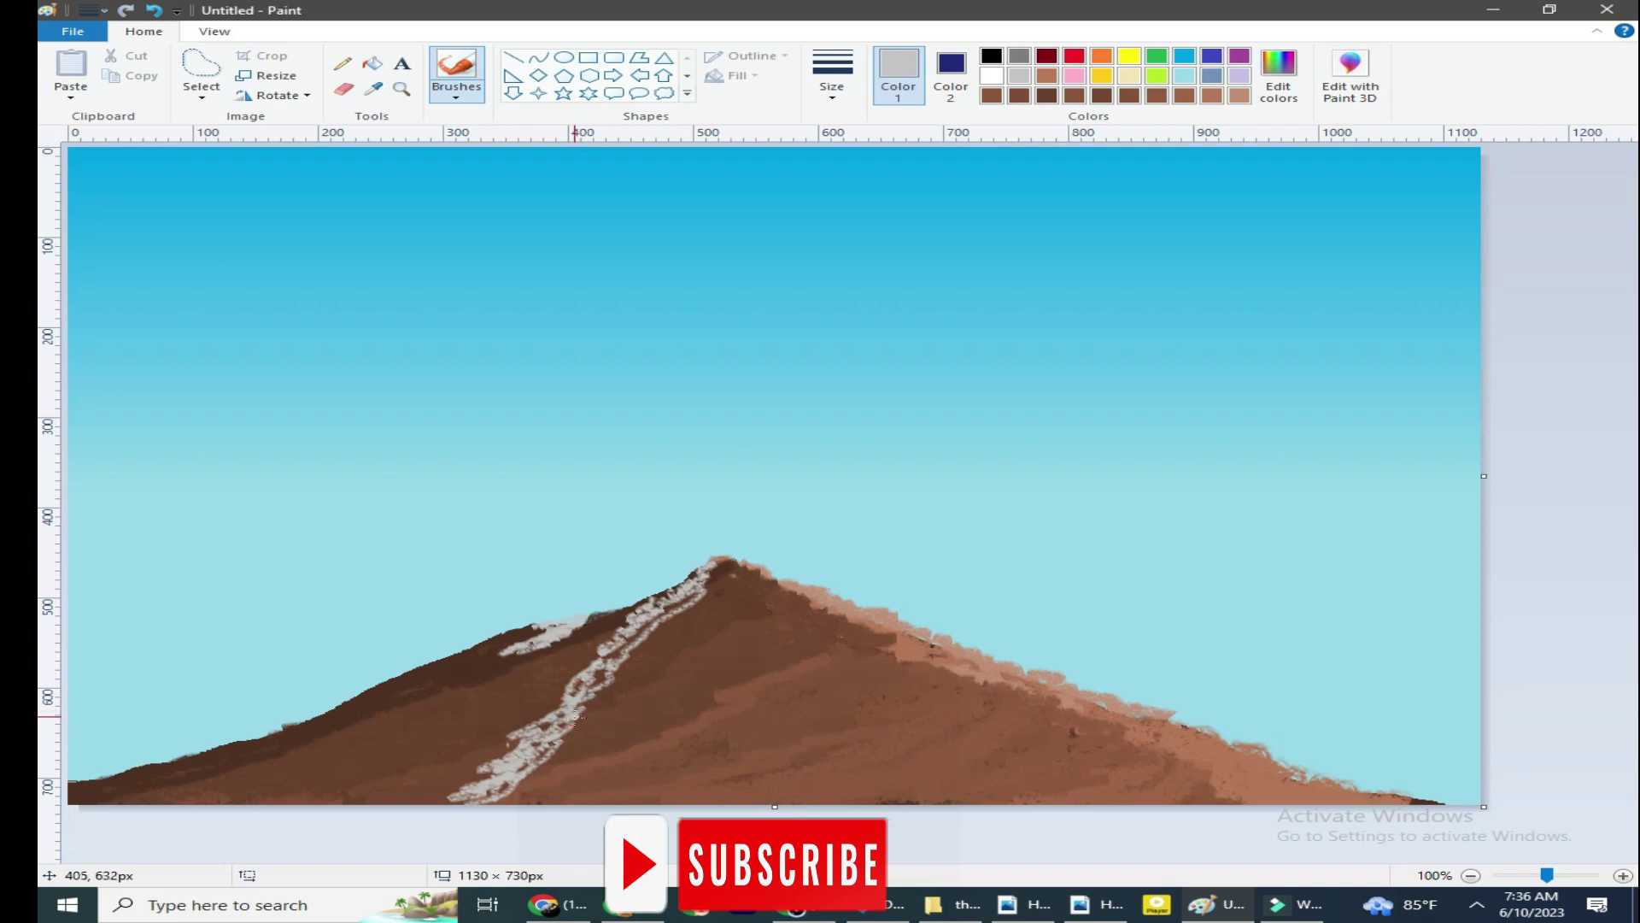
drag(795, 638, 792, 643)
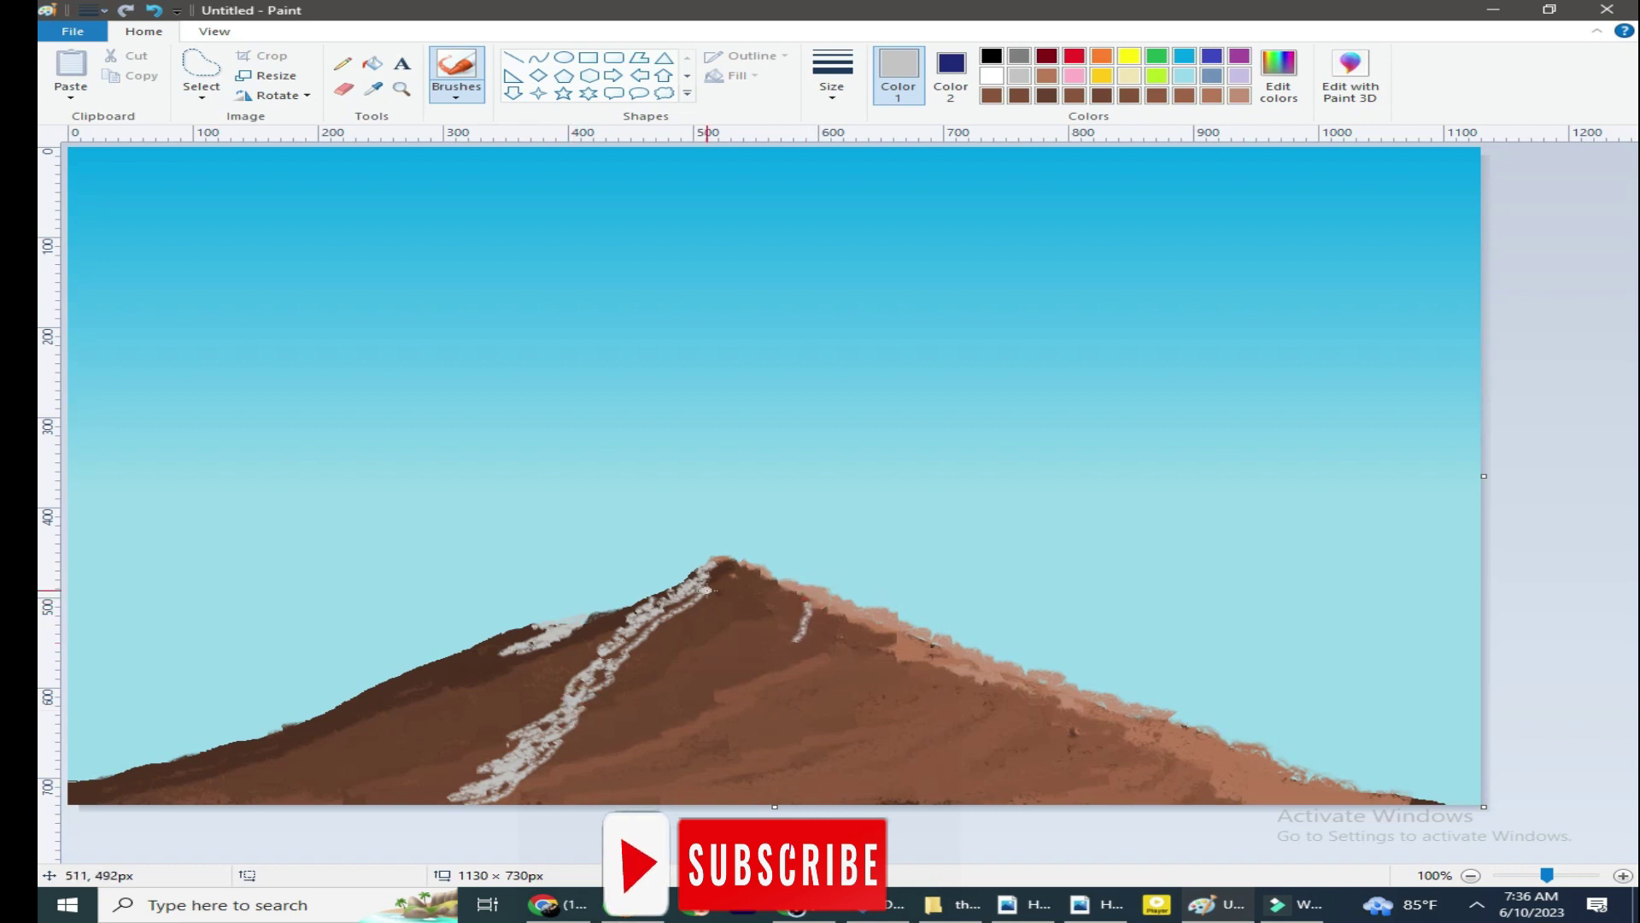
click(991, 76)
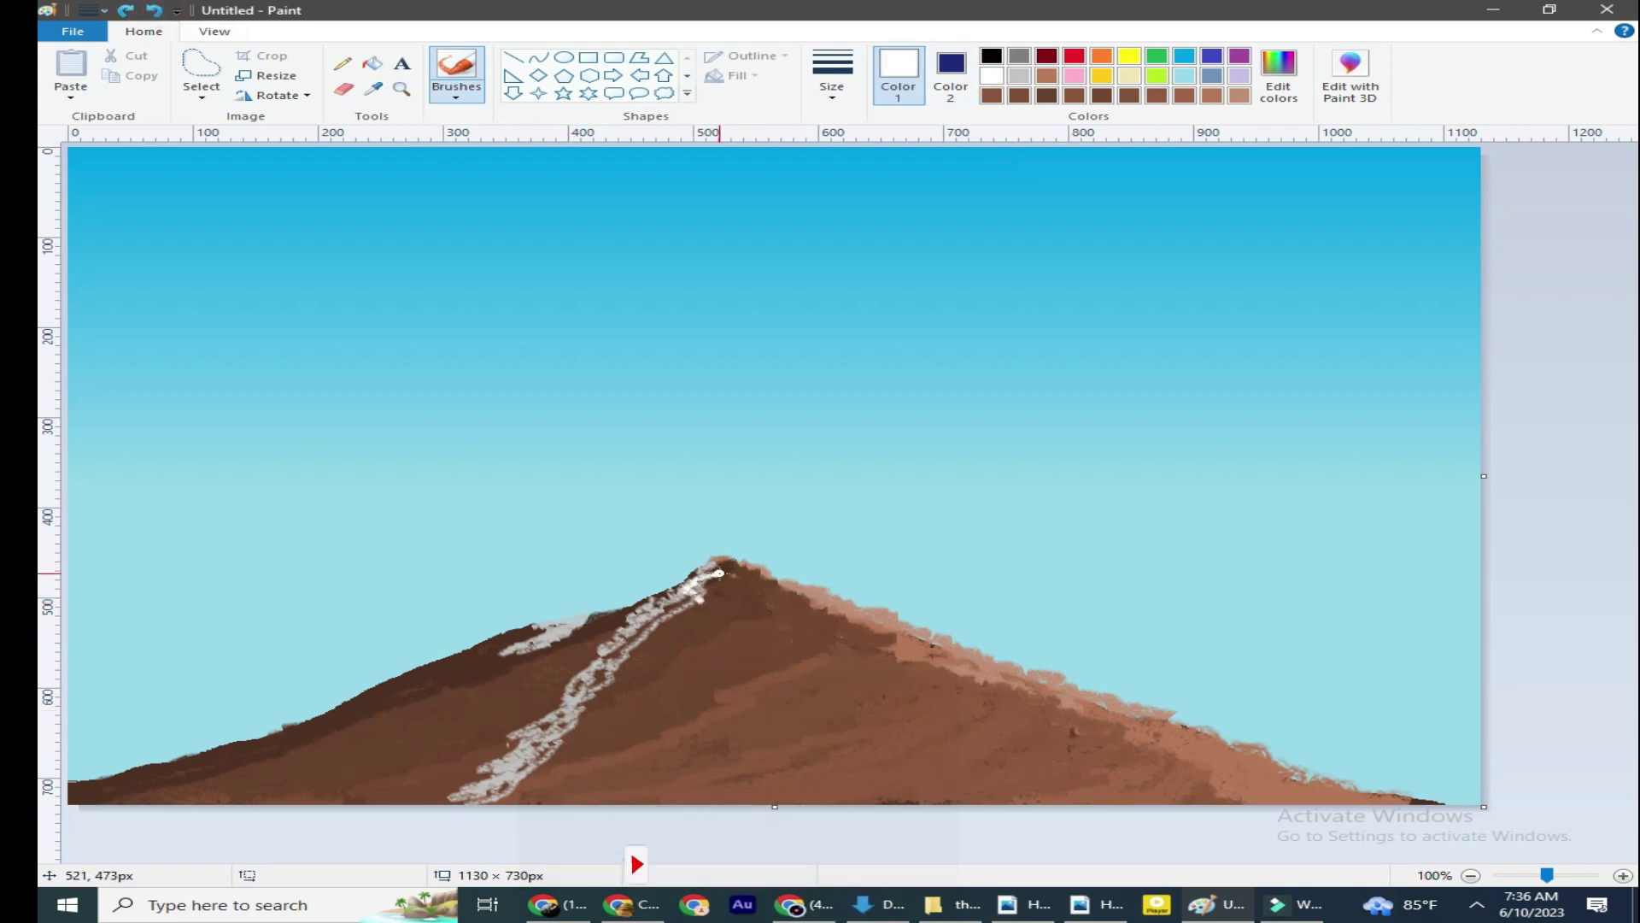
drag(719, 574, 702, 620)
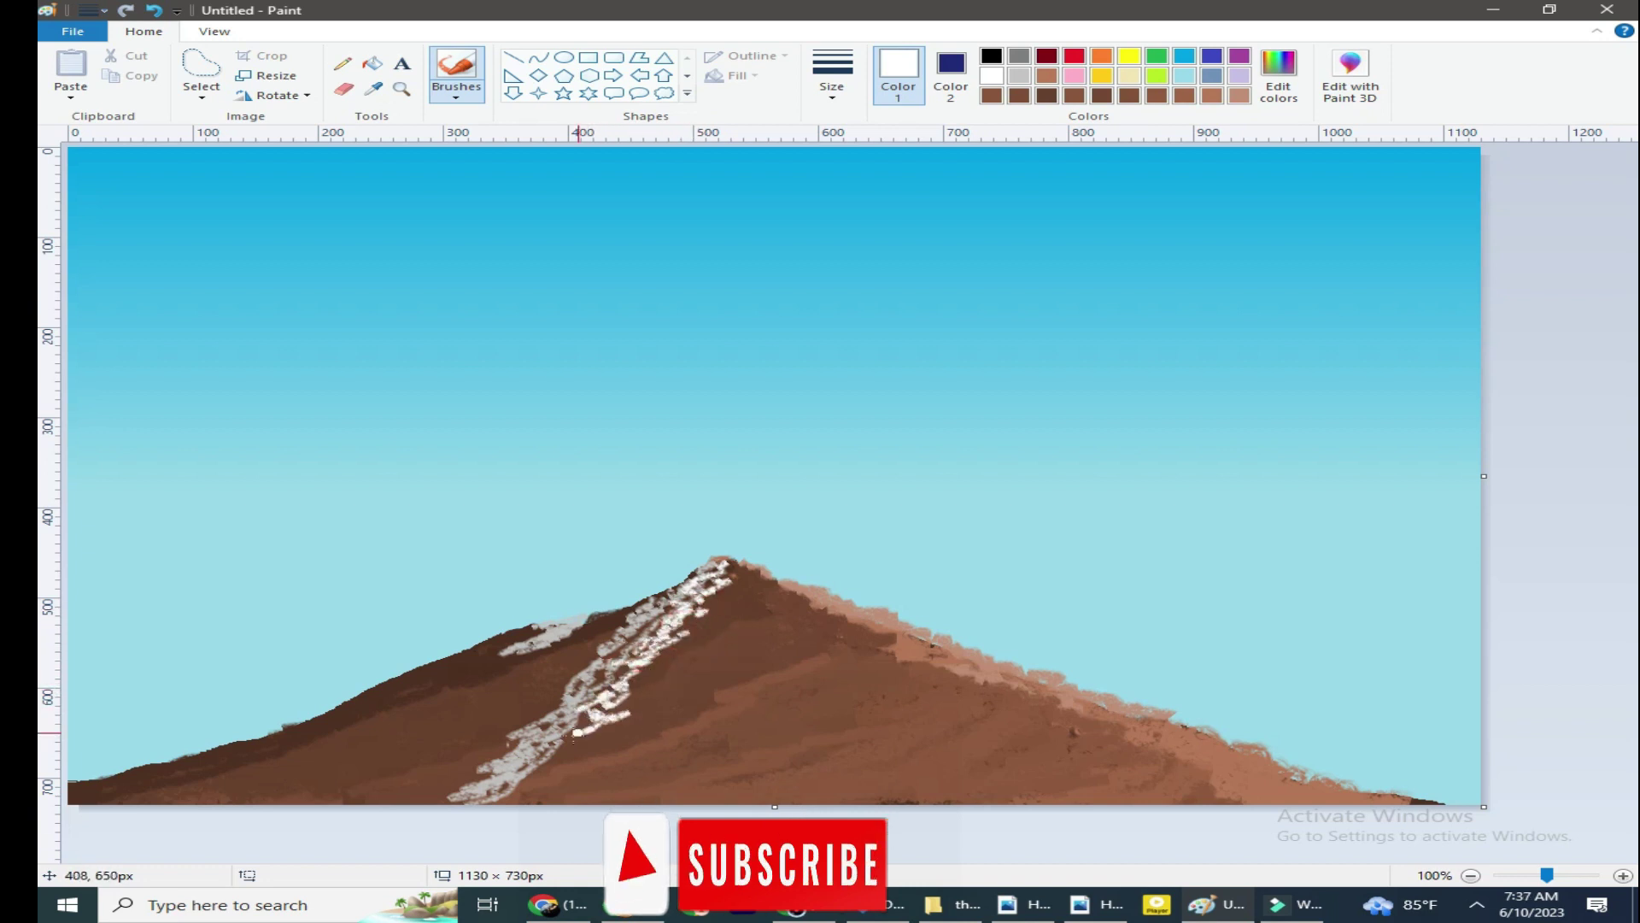
mouse_move(584, 739)
mouse_down()
mouse_move(572, 768)
mouse_move(646, 678)
mouse_up()
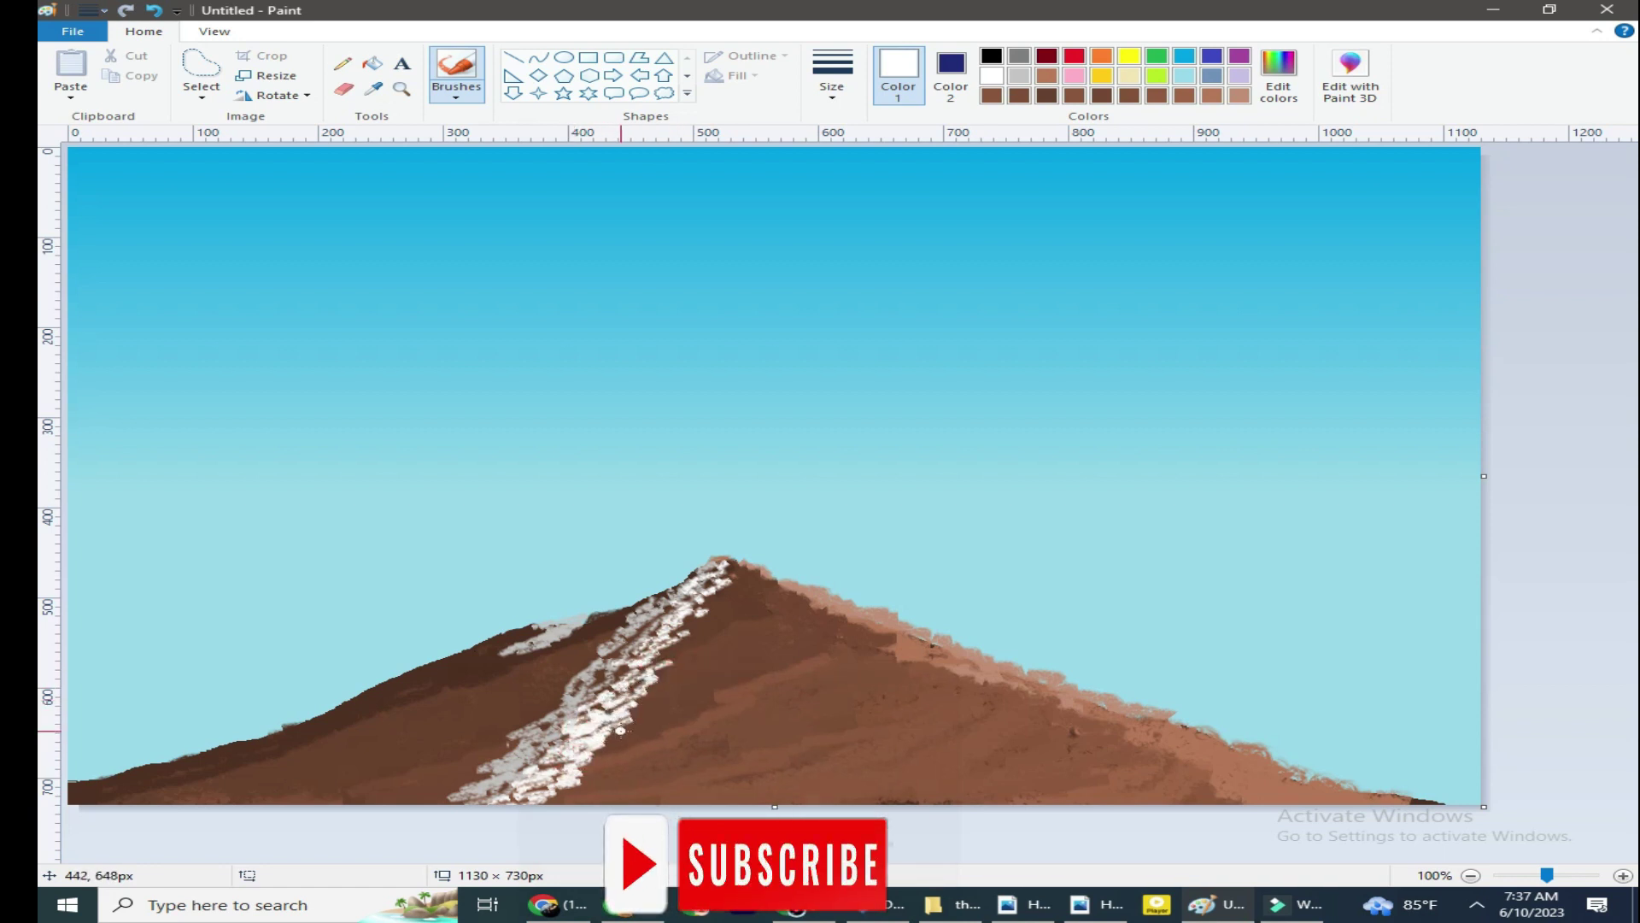
Add a second grey snow streak mid-slope with white highlights.
click(1020, 78)
mouse_move(844, 622)
mouse_down()
mouse_move(819, 639)
mouse_move(826, 671)
mouse_up()
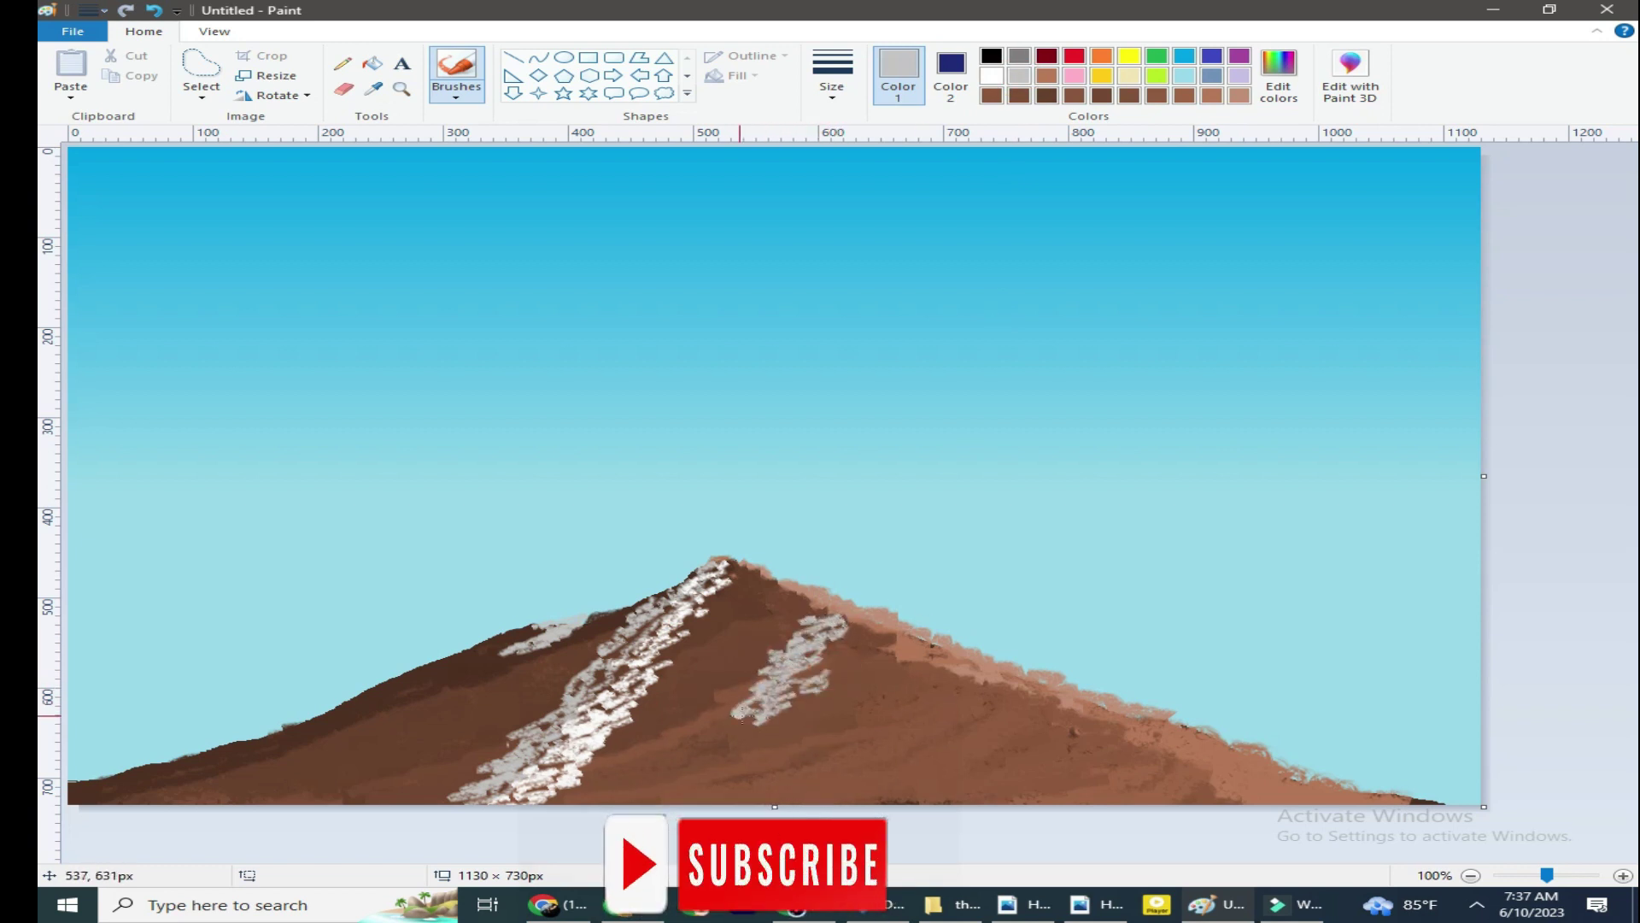
drag(744, 799, 763, 757)
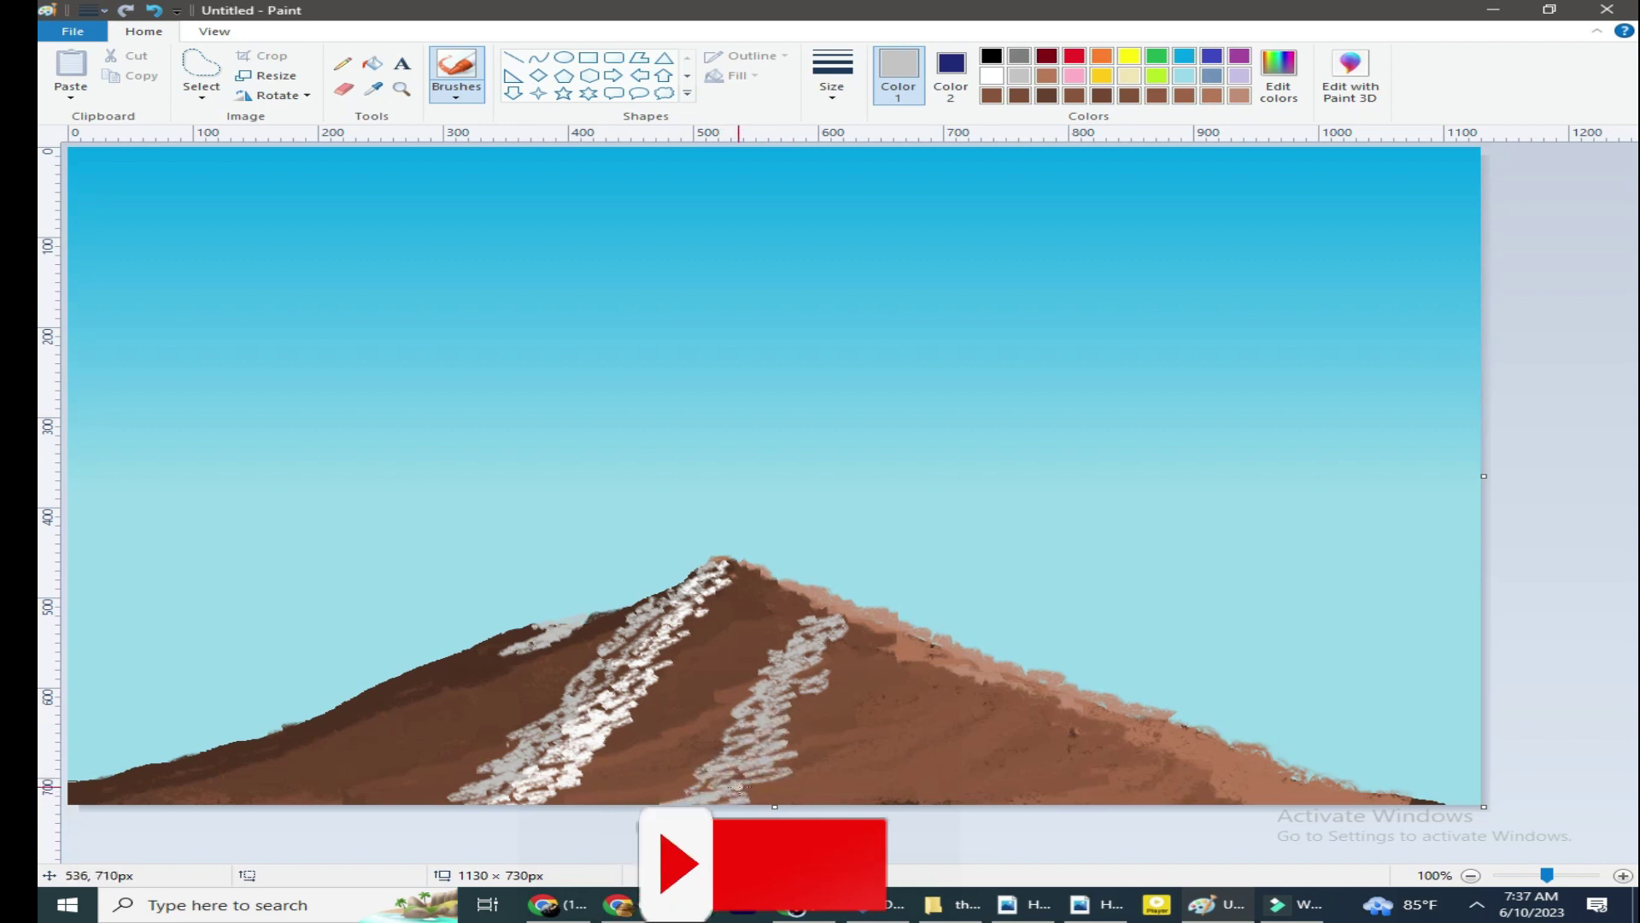
drag(854, 632, 812, 662)
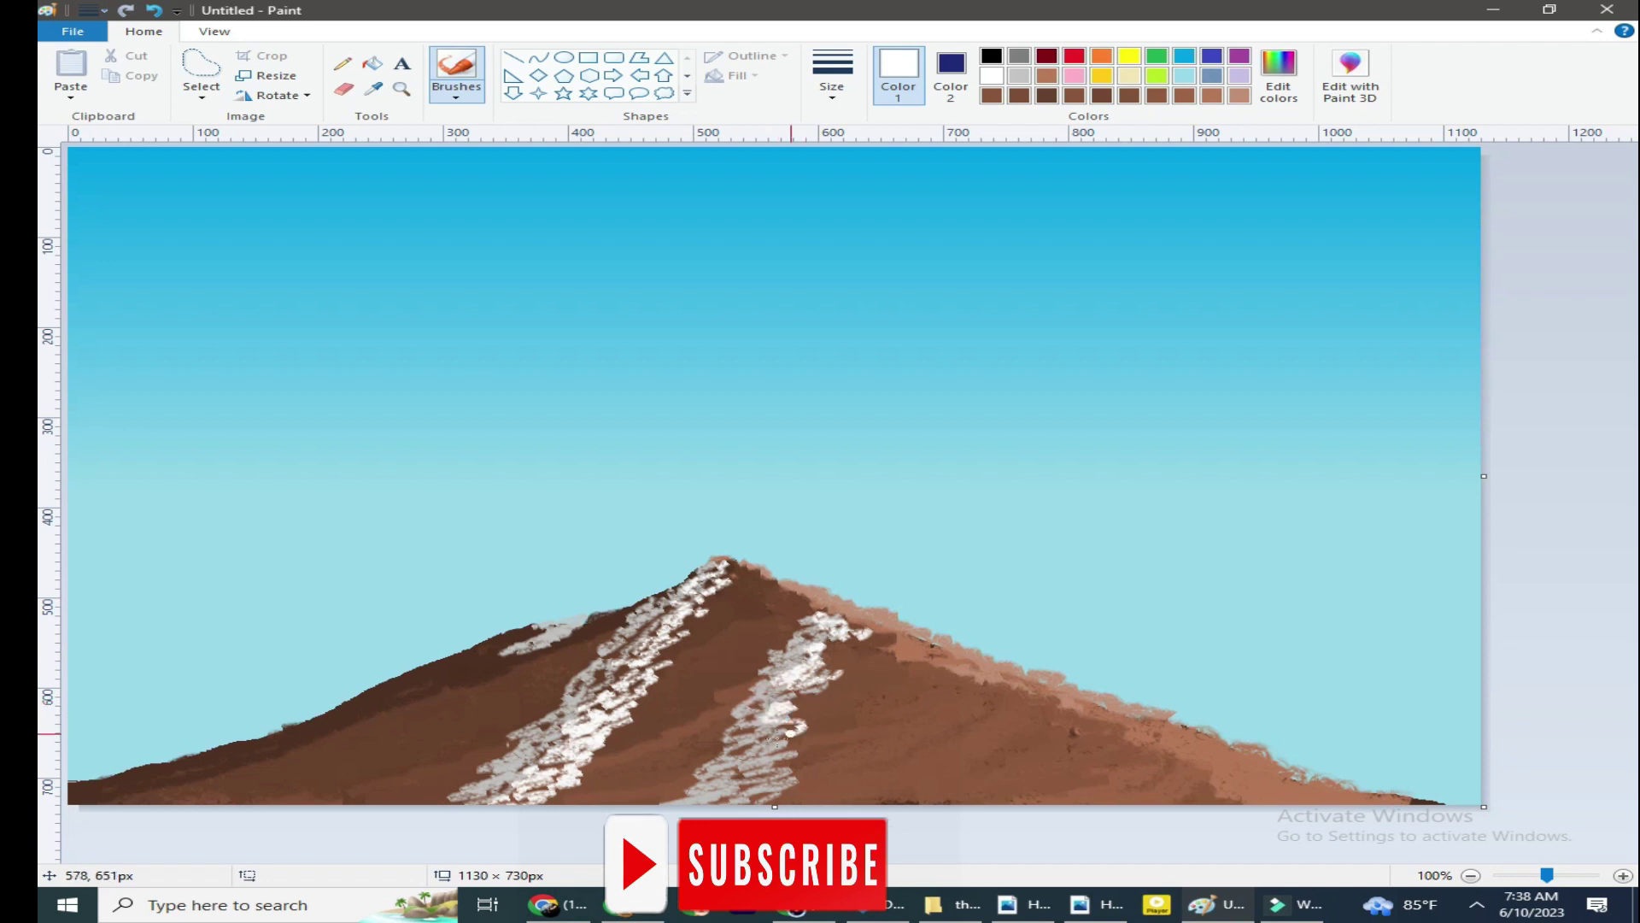
drag(758, 782, 782, 795)
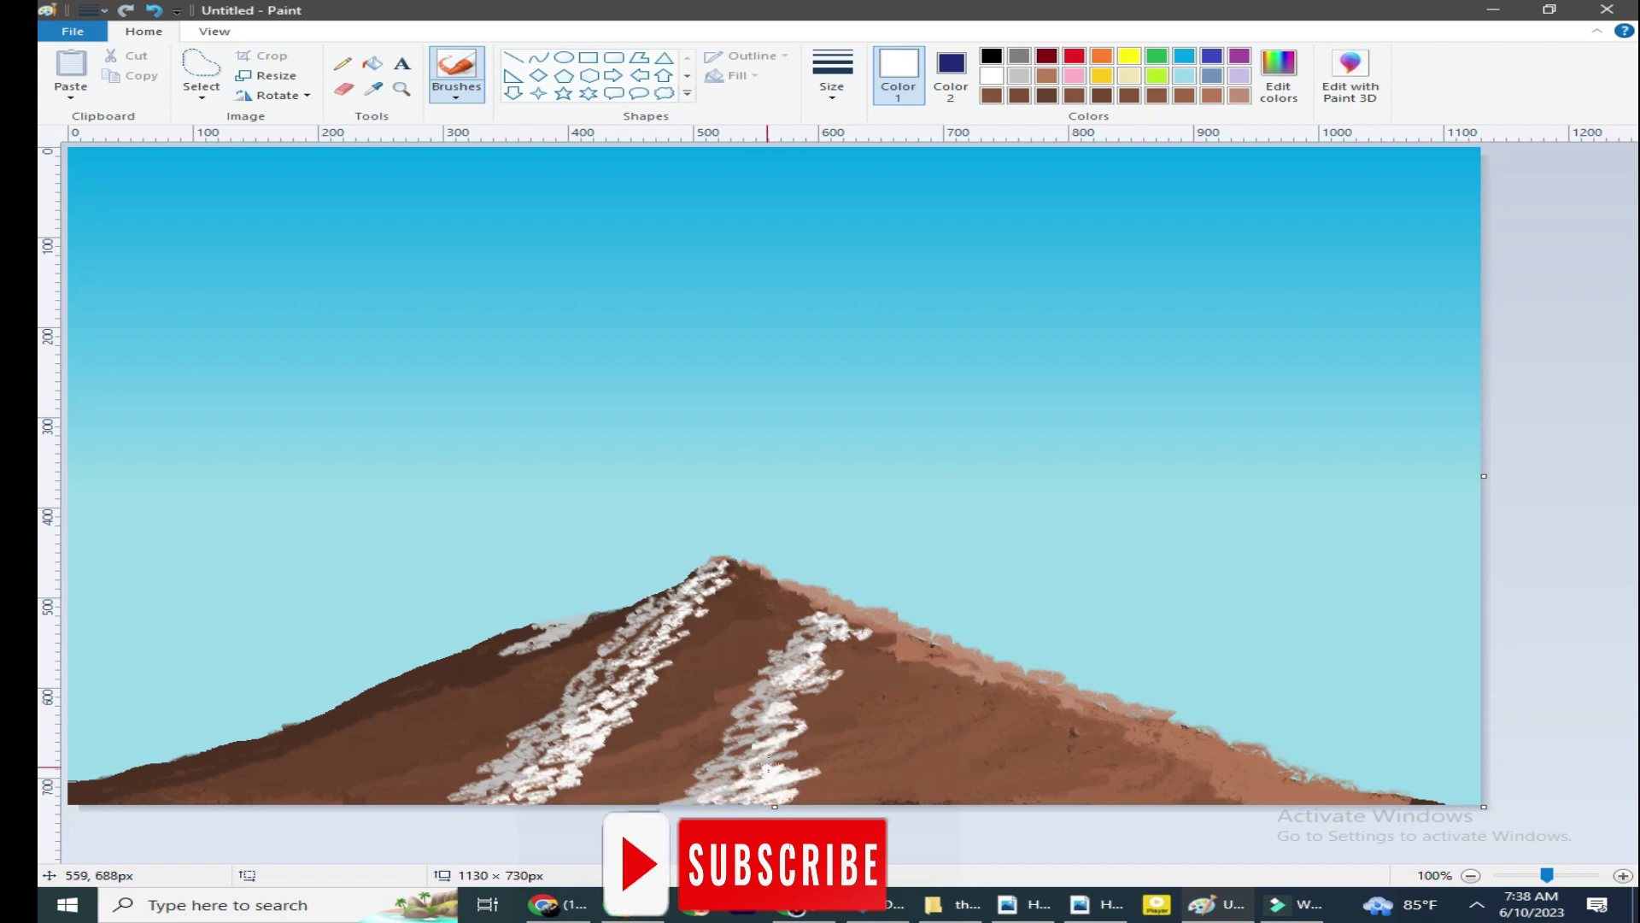
Paint a thick third light grey snow streak down the right slope.
click(1019, 75)
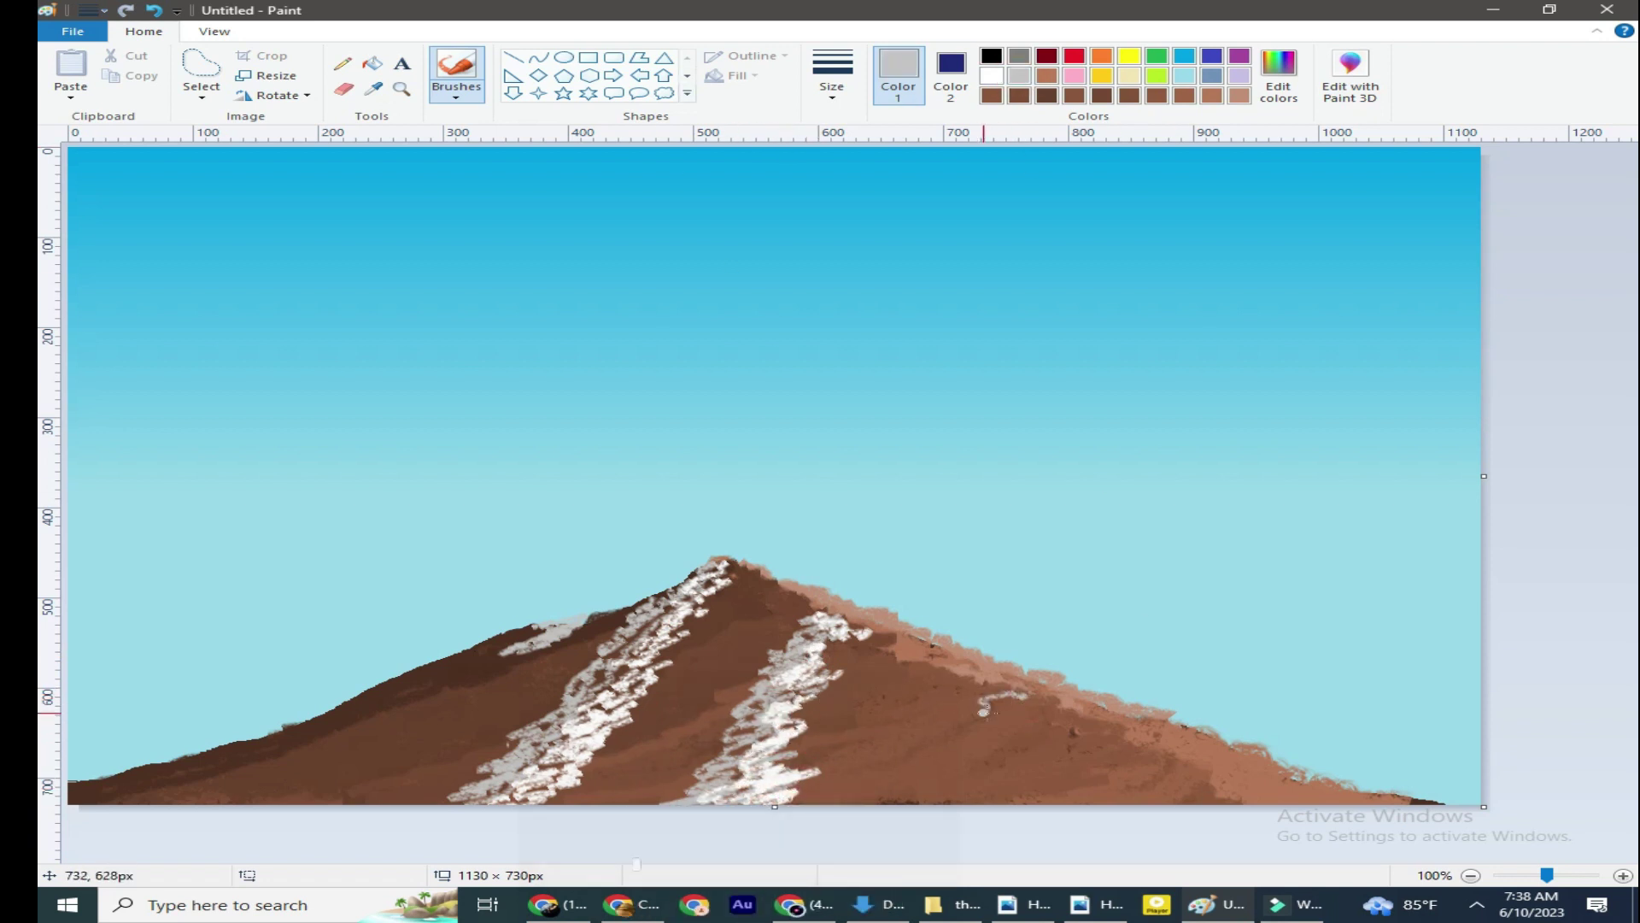
drag(984, 709, 897, 788)
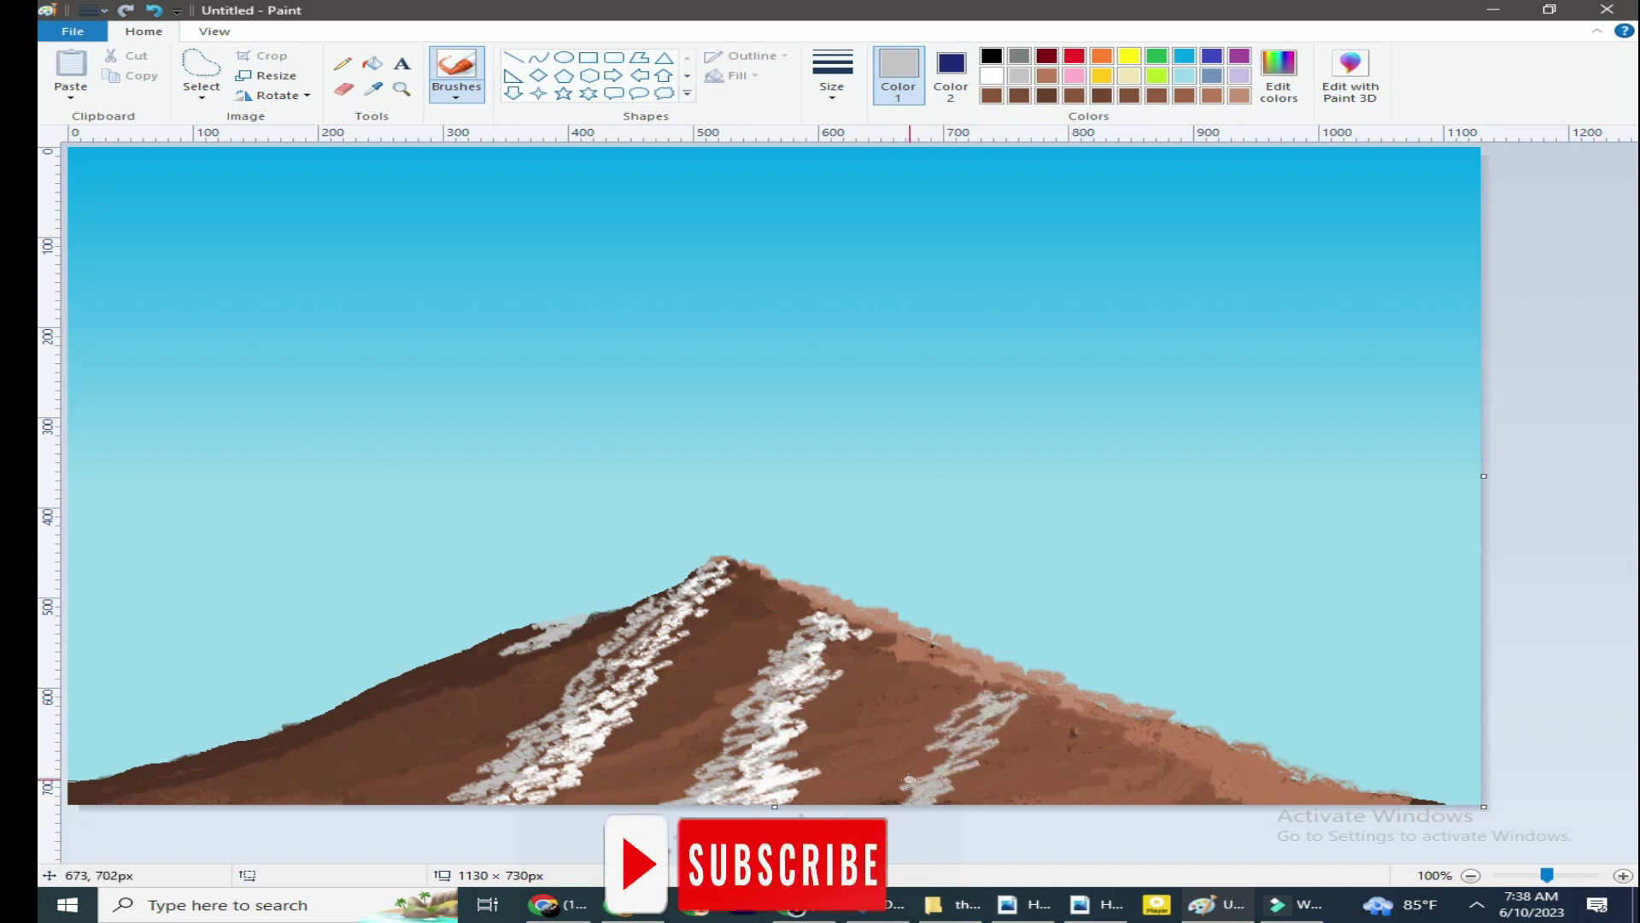
drag(1009, 682, 987, 737)
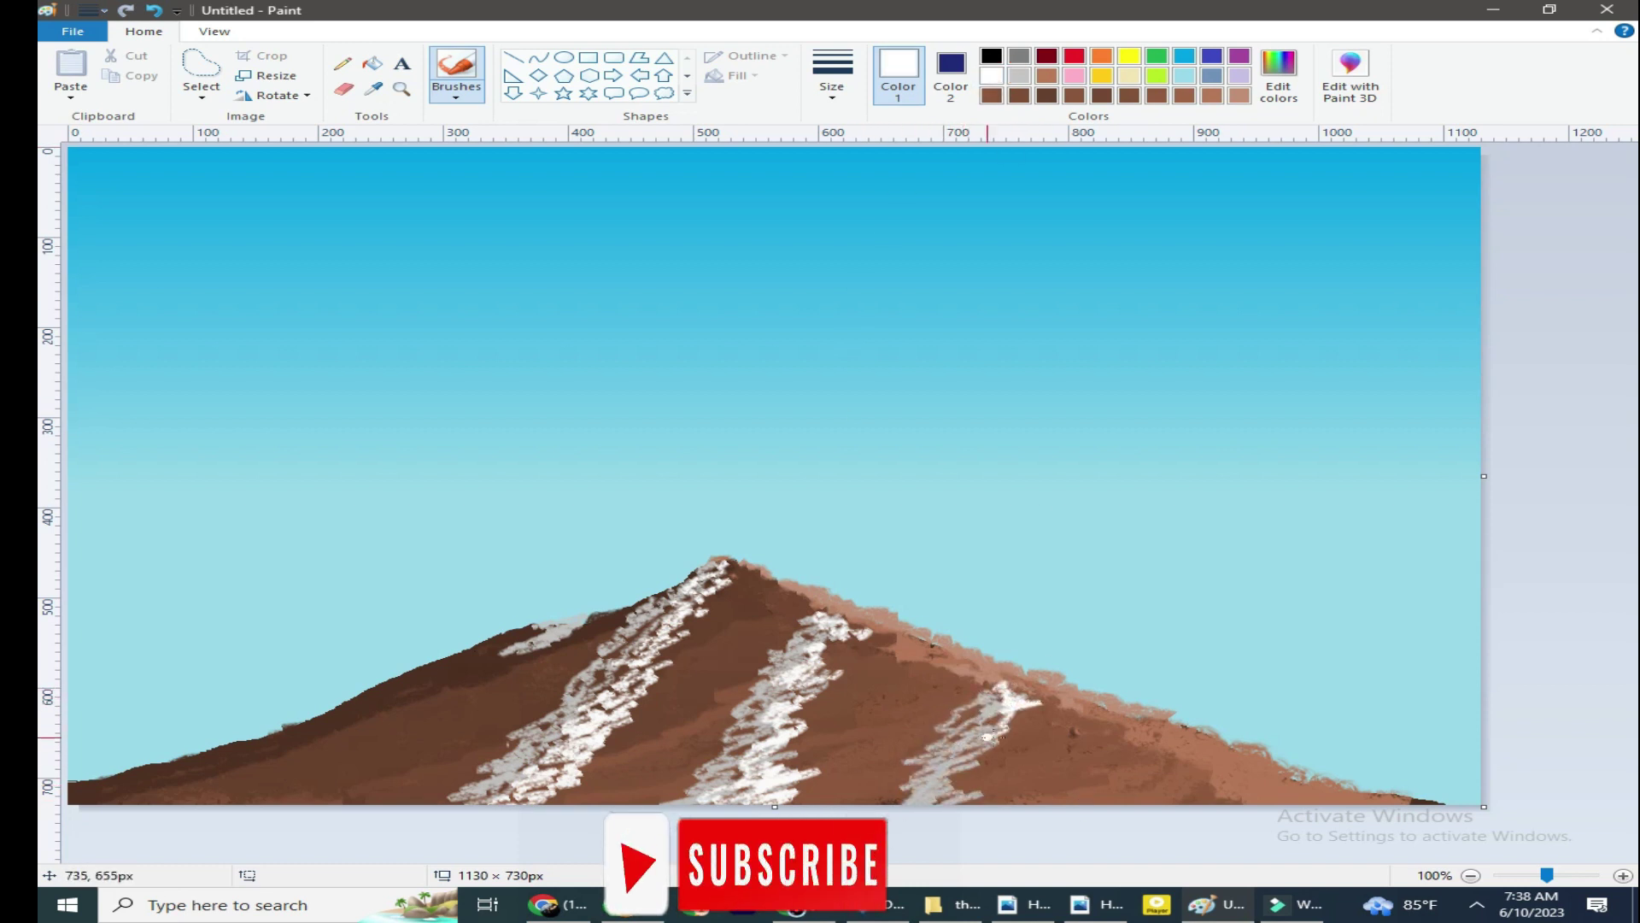
drag(980, 799, 1009, 727)
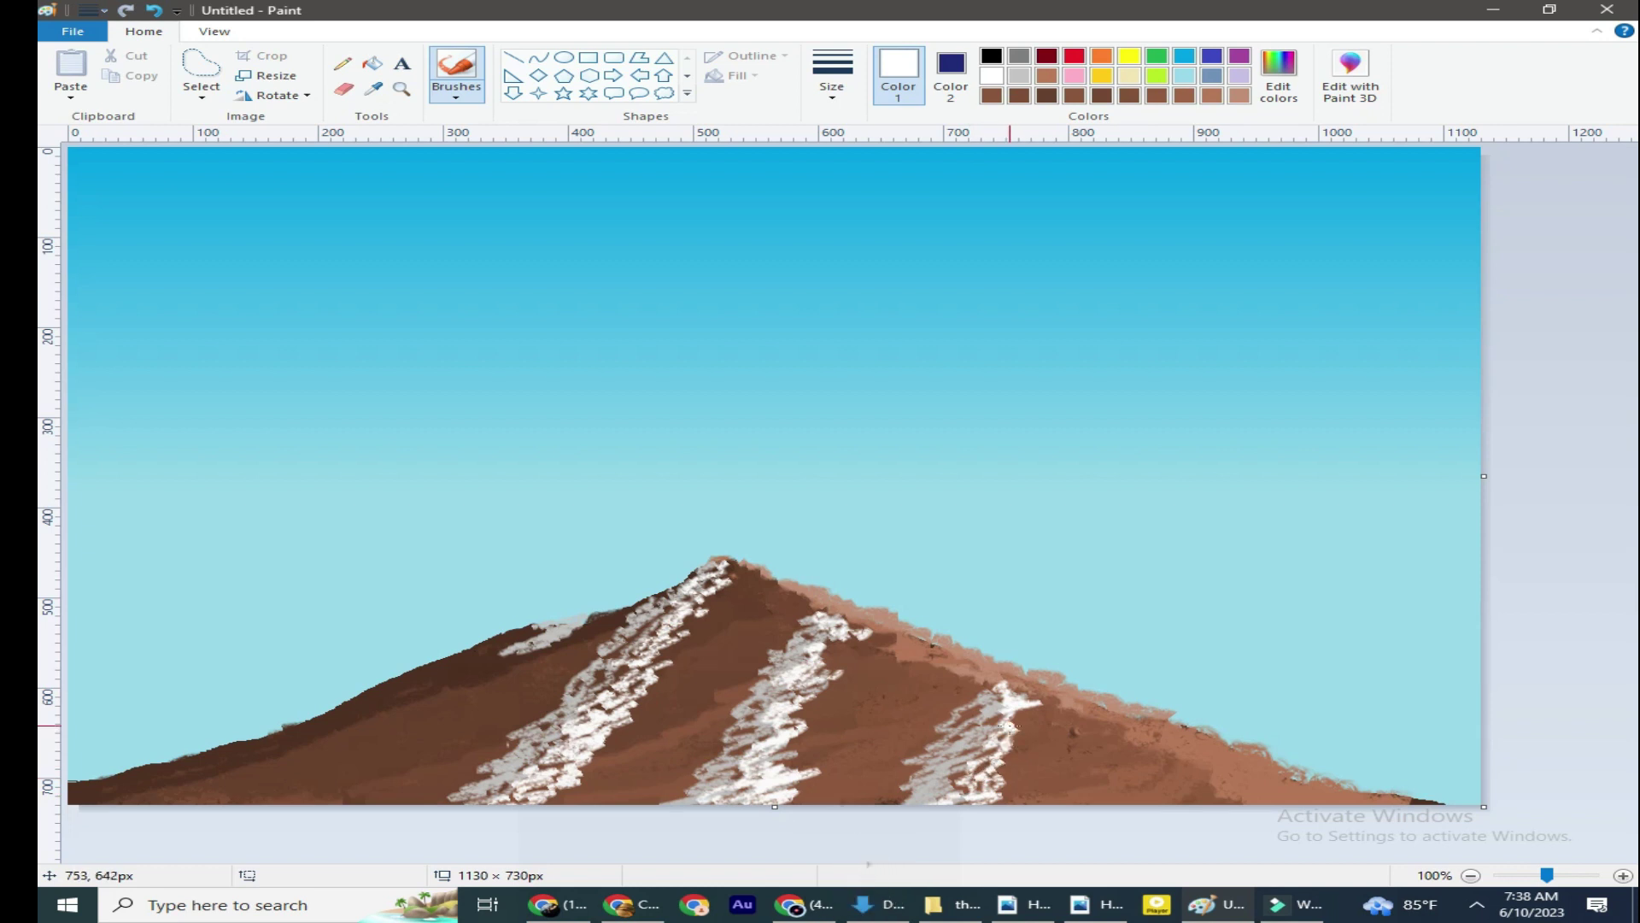
Sample mountain brown to trim the middle snow streak and shade the left slope and base.
click(373, 88)
click(982, 680)
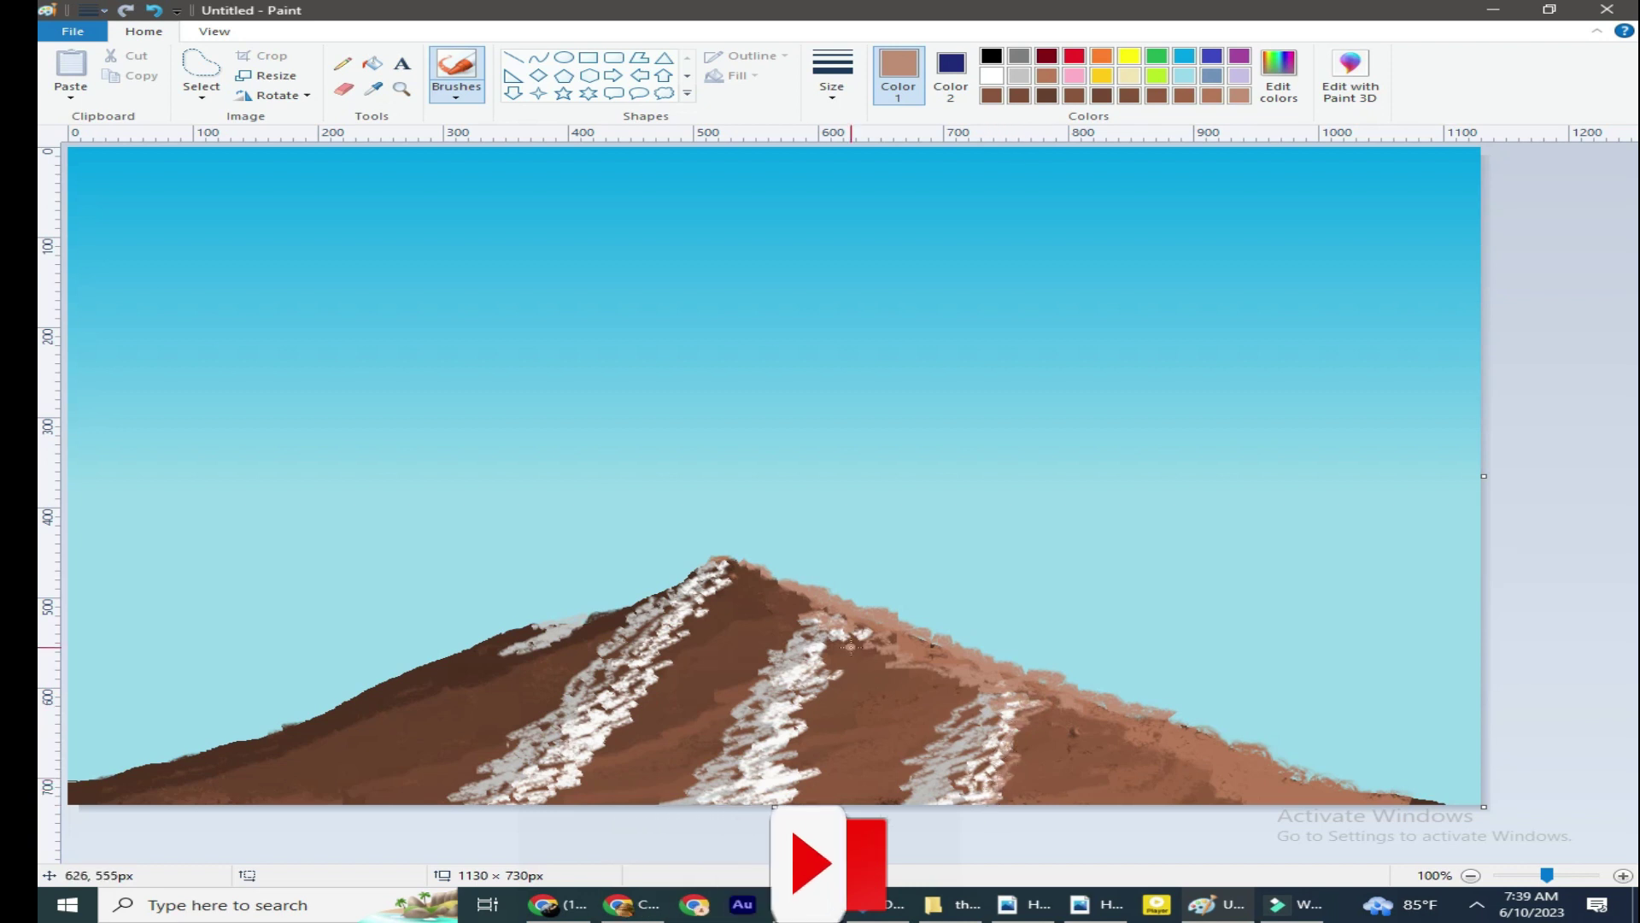
drag(822, 668, 807, 778)
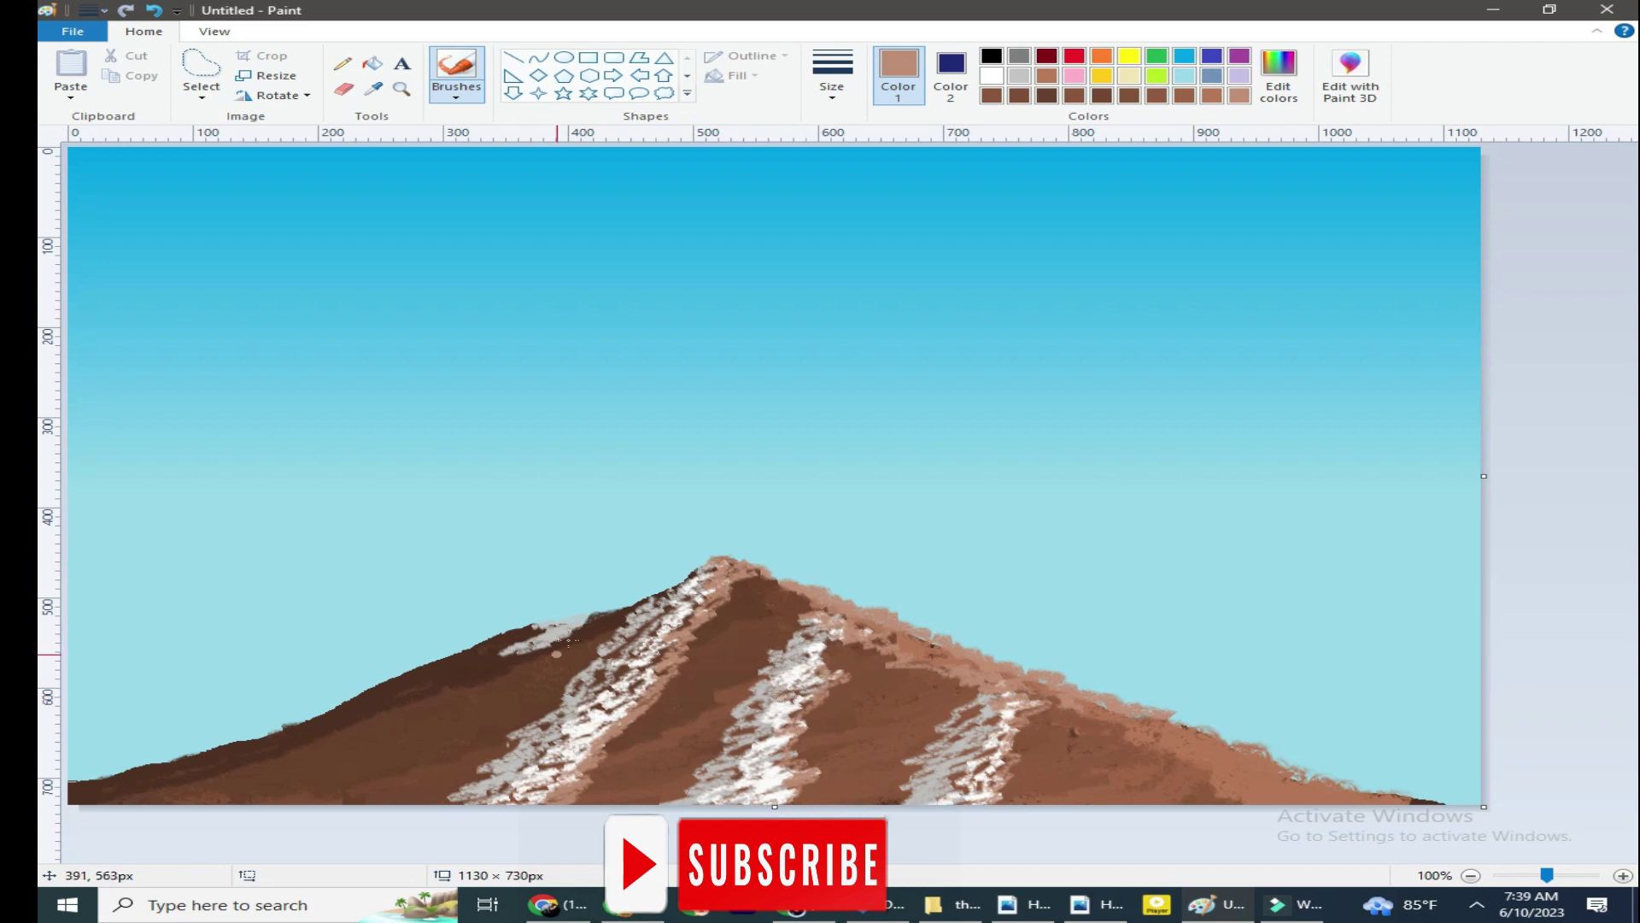
drag(473, 664, 522, 659)
click(472, 714)
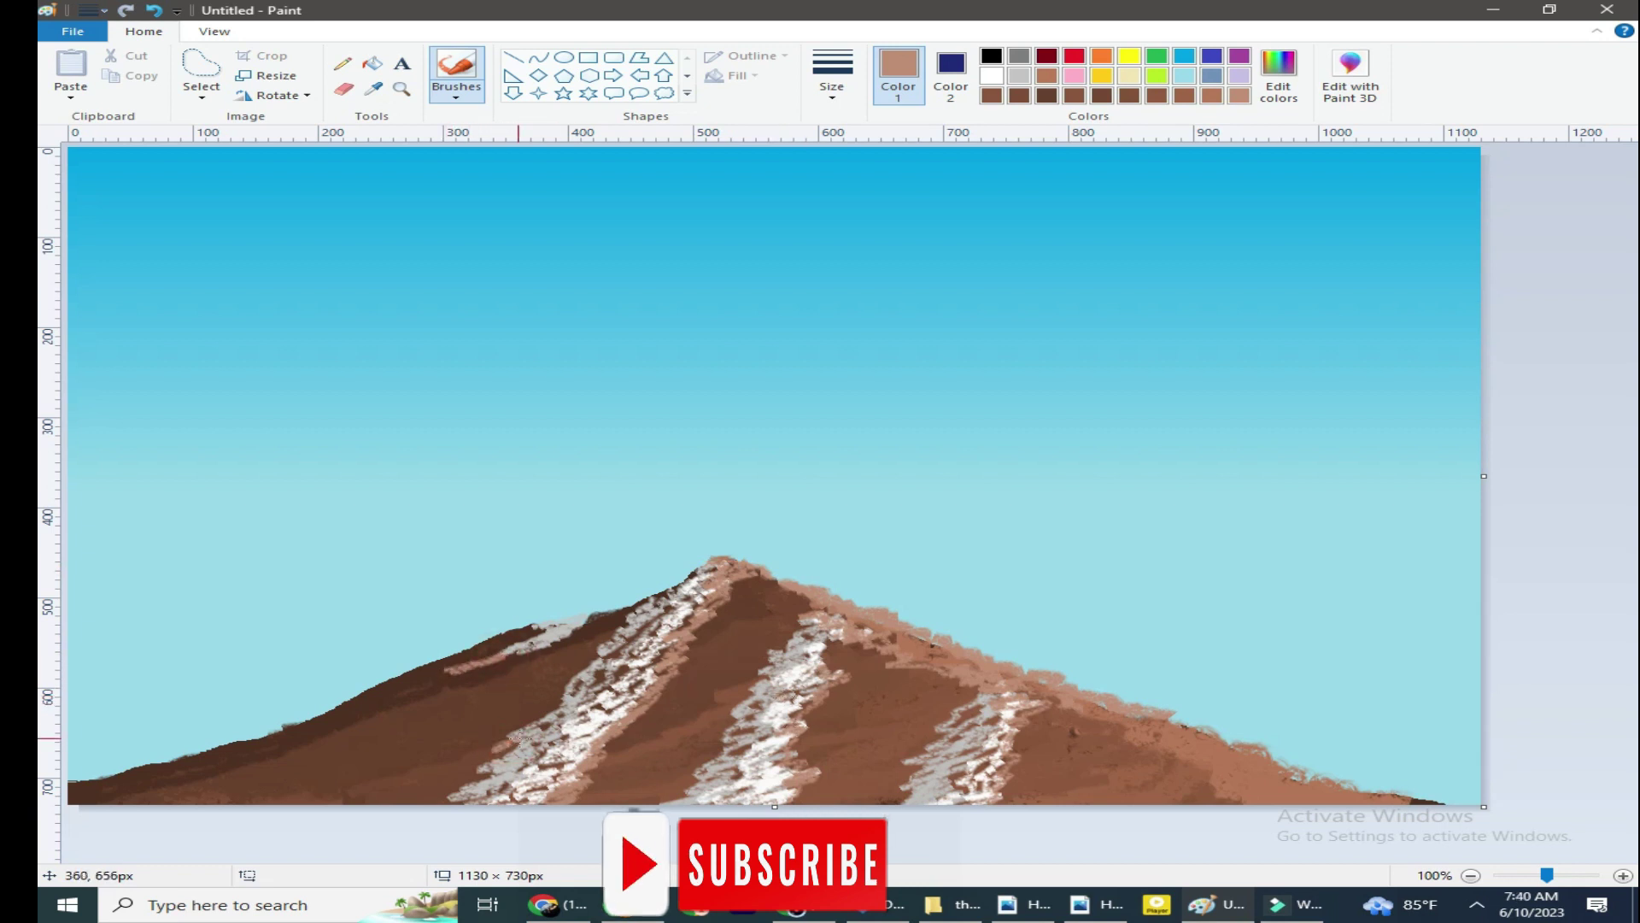
drag(520, 737, 419, 801)
drag(619, 798, 715, 752)
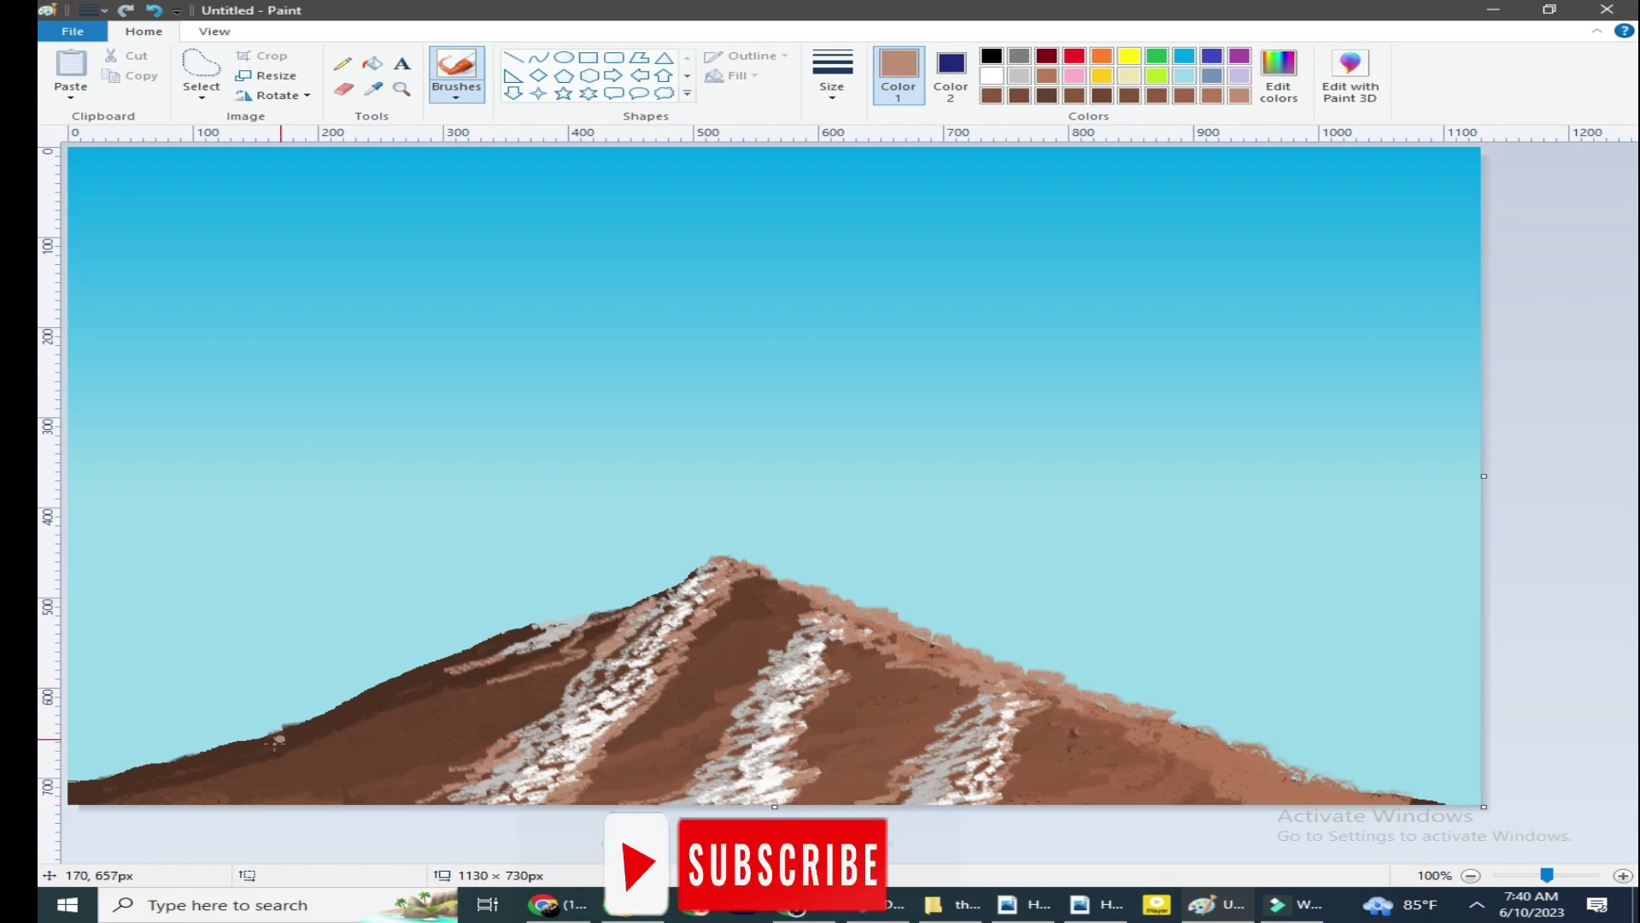
Pick up the slope's dark brown and dab extra shading onto the mountain.
click(384, 696)
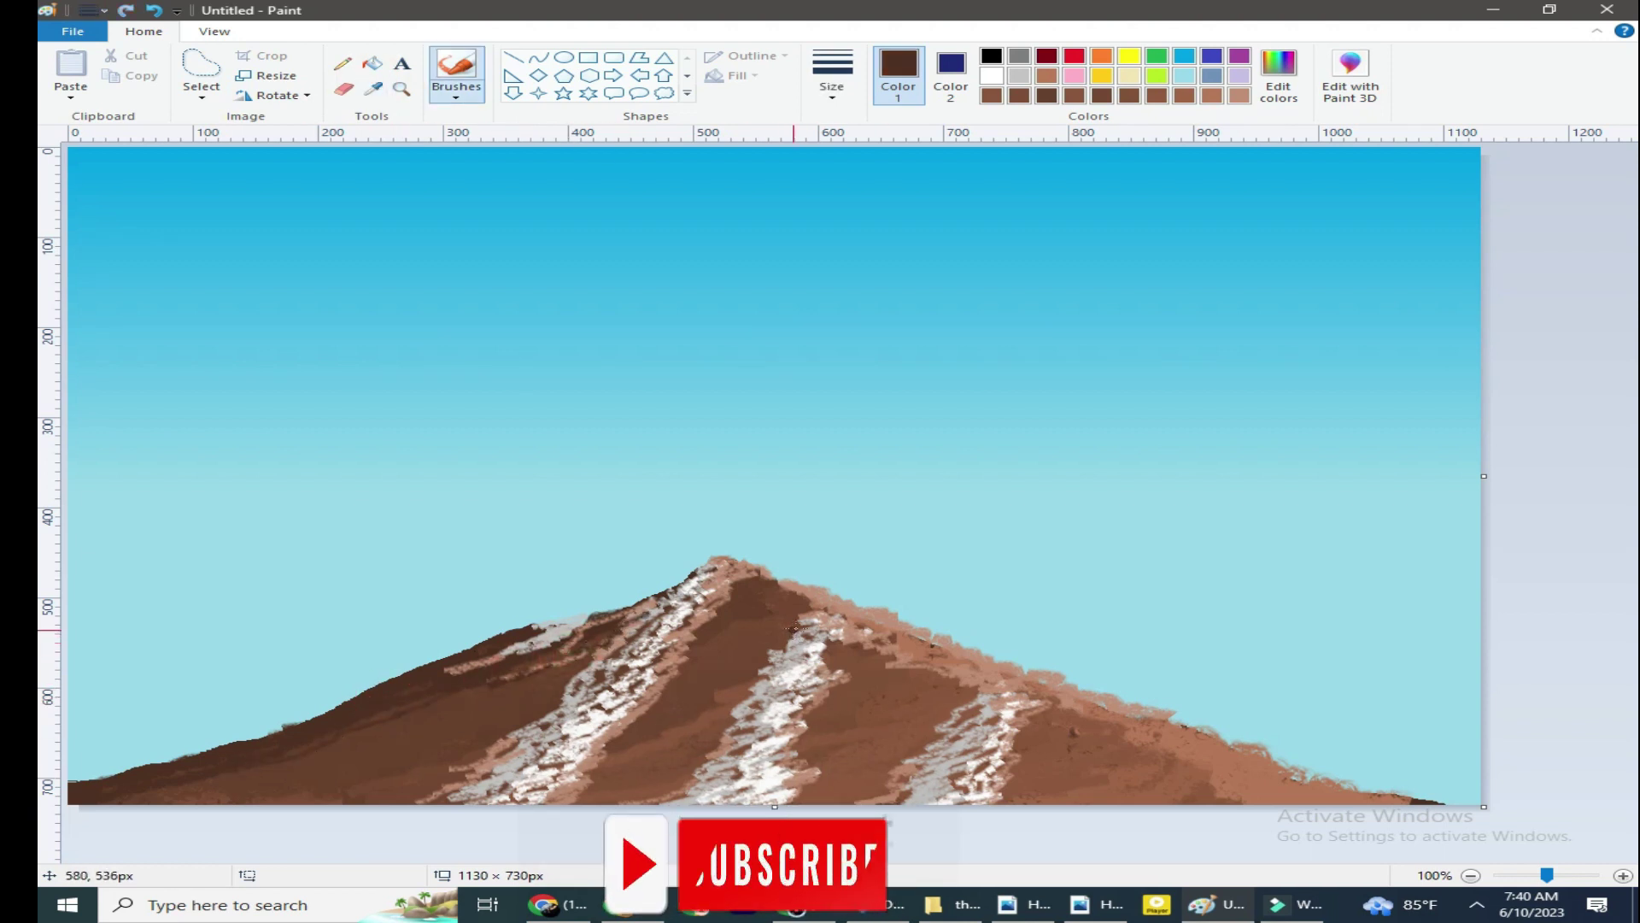
drag(730, 725, 679, 782)
drag(972, 692, 984, 697)
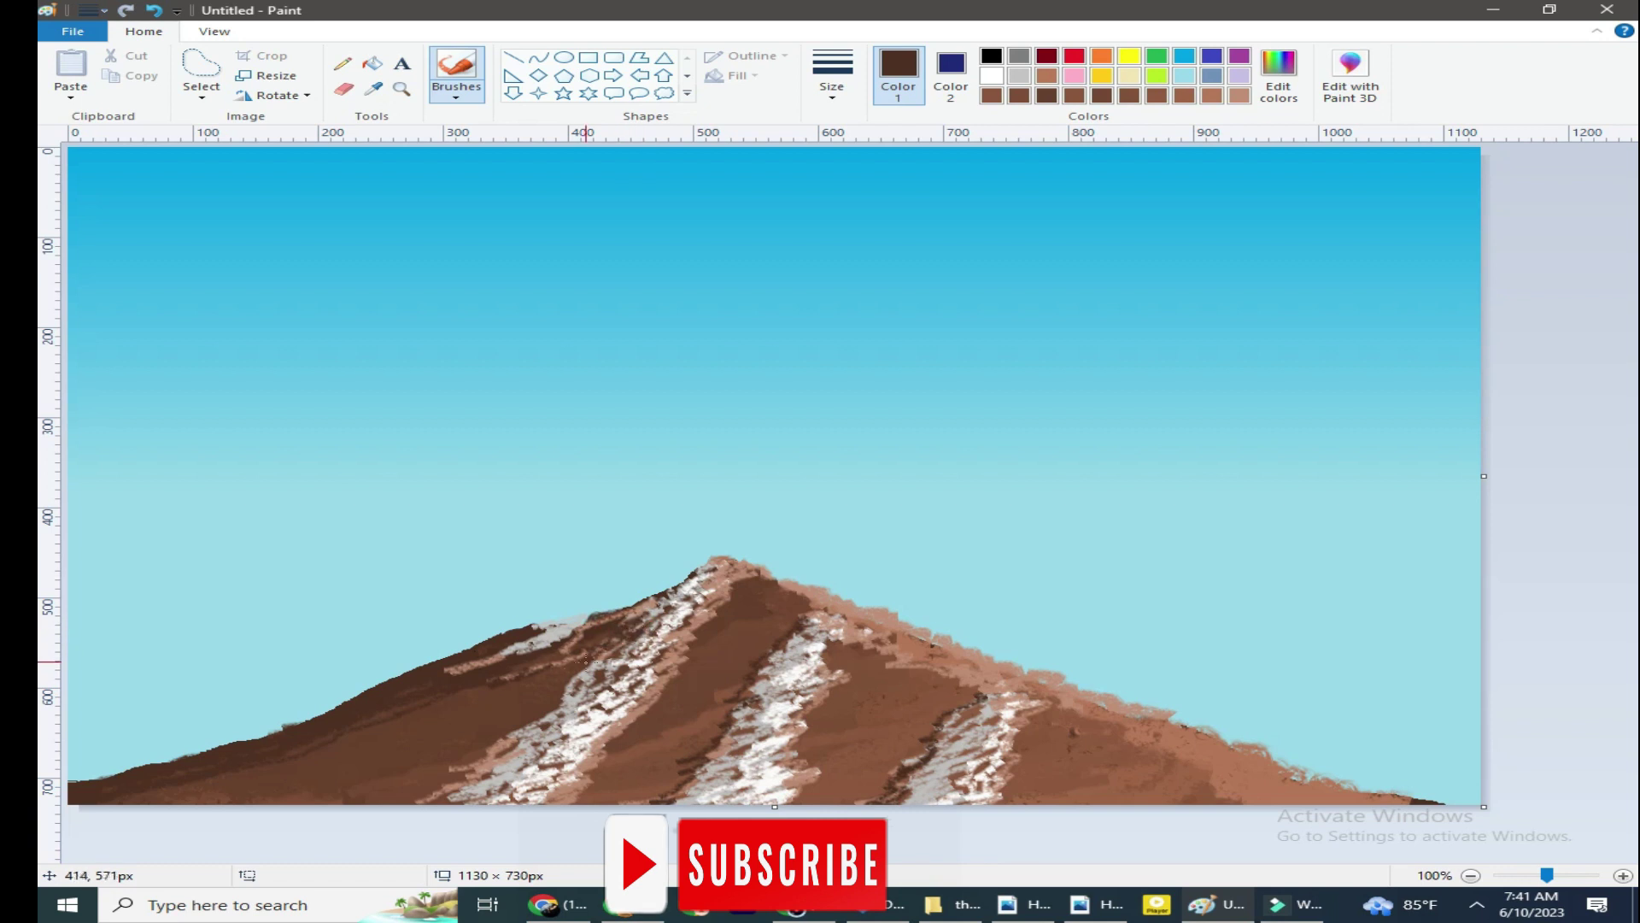
click(1295, 904)
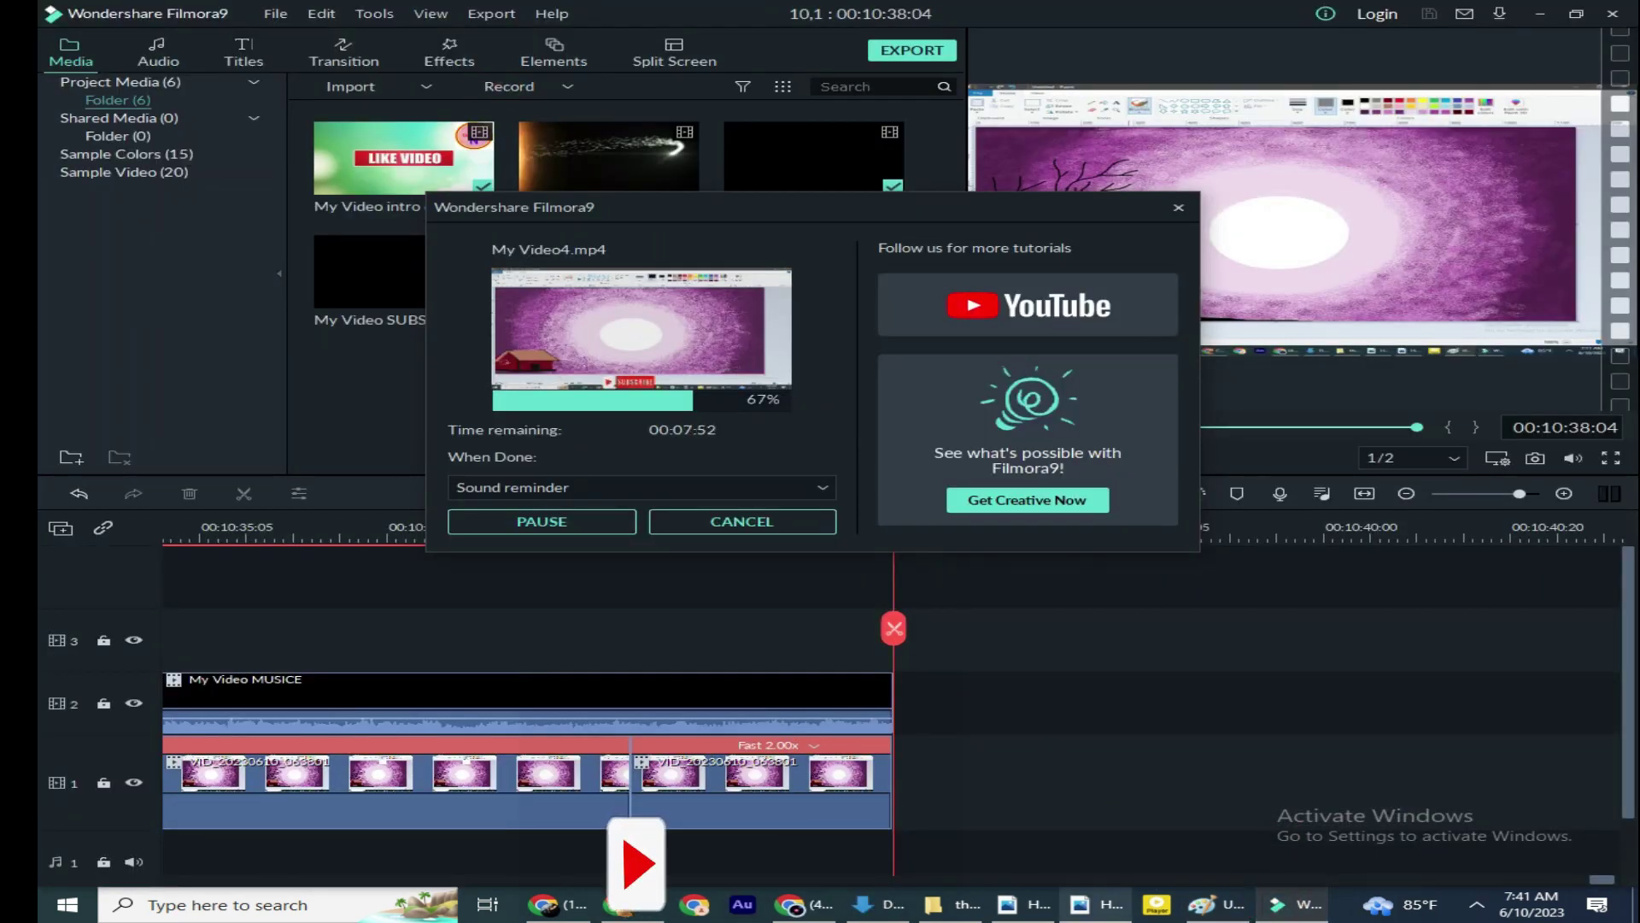
click(1197, 911)
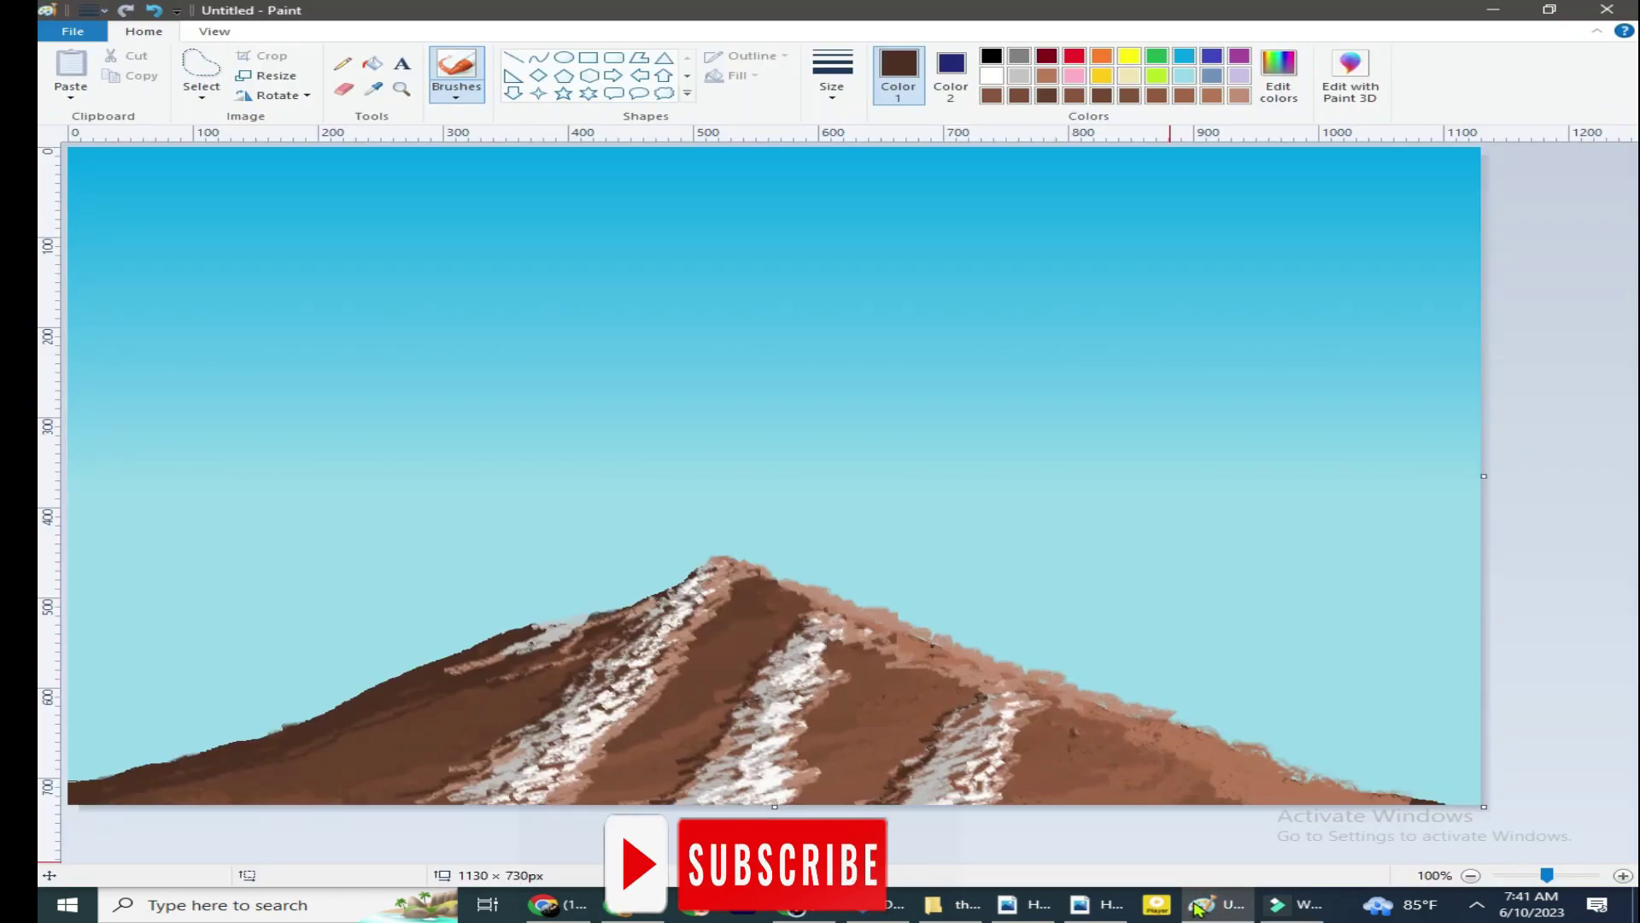
Choose a cloud brush and white colour, then switch to Free-form selection.
click(1019, 75)
click(456, 96)
click(461, 158)
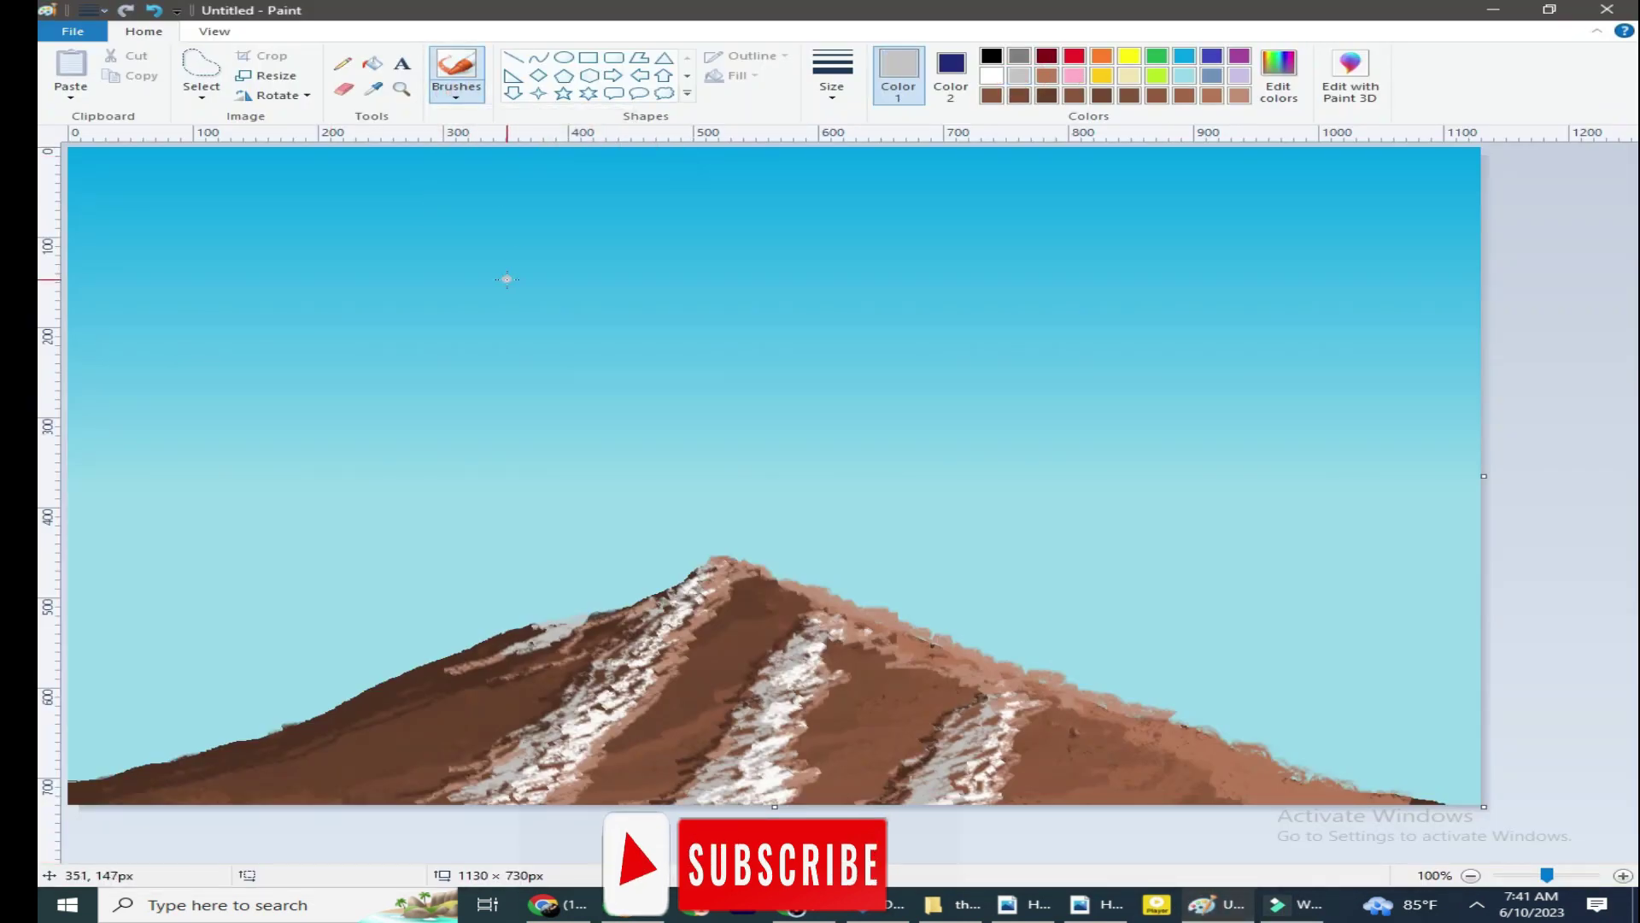
click(991, 76)
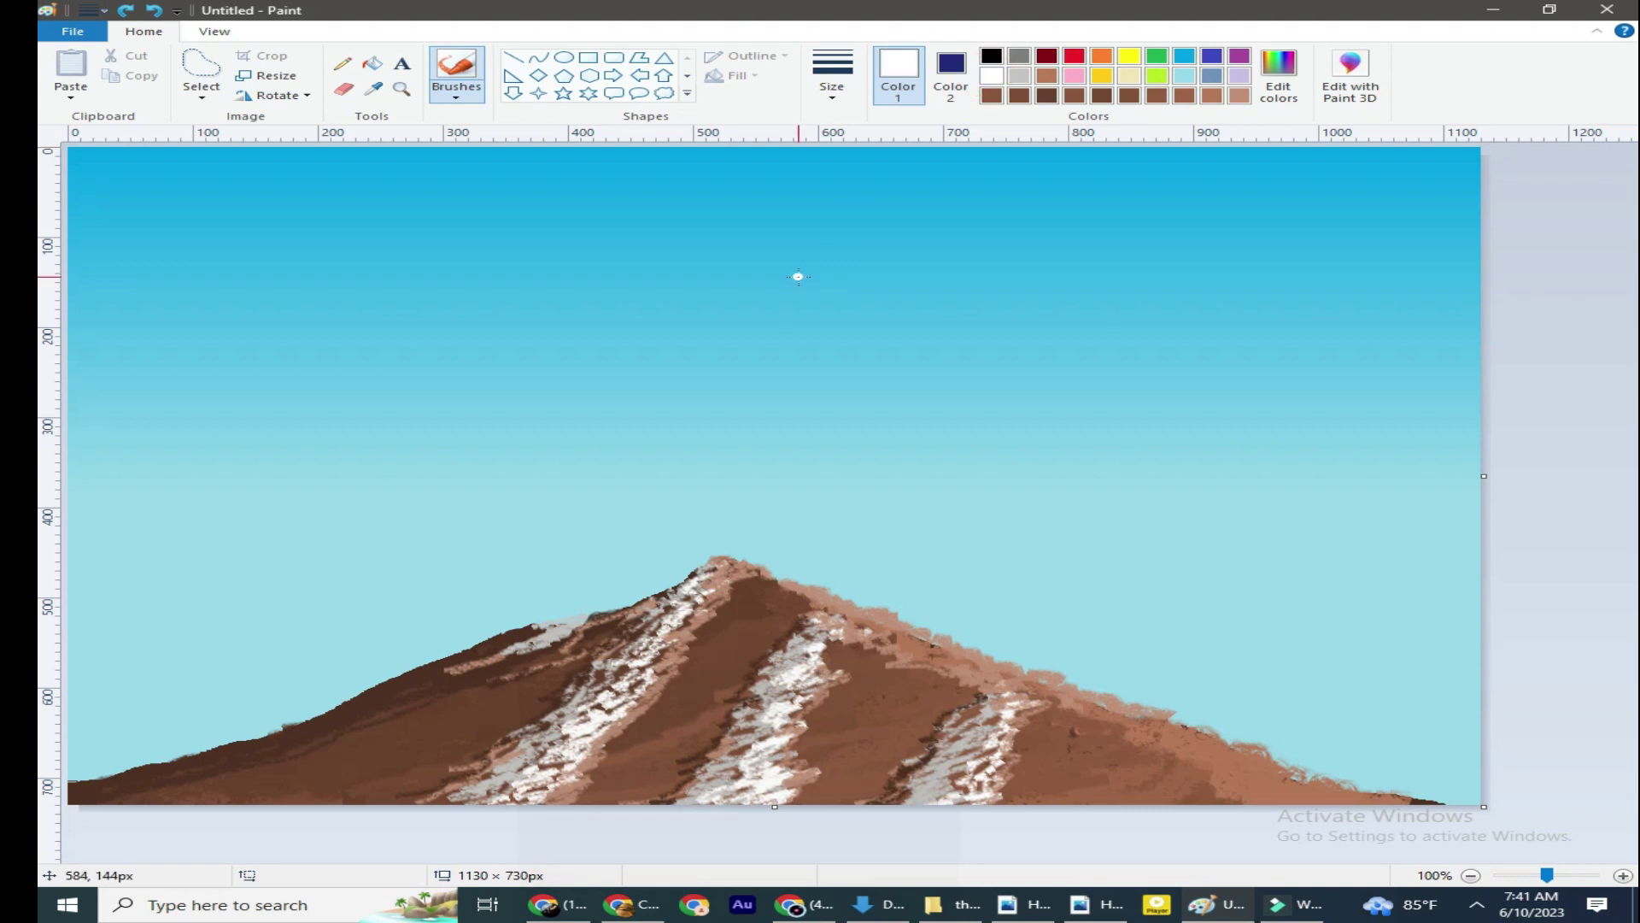
click(201, 96)
click(261, 154)
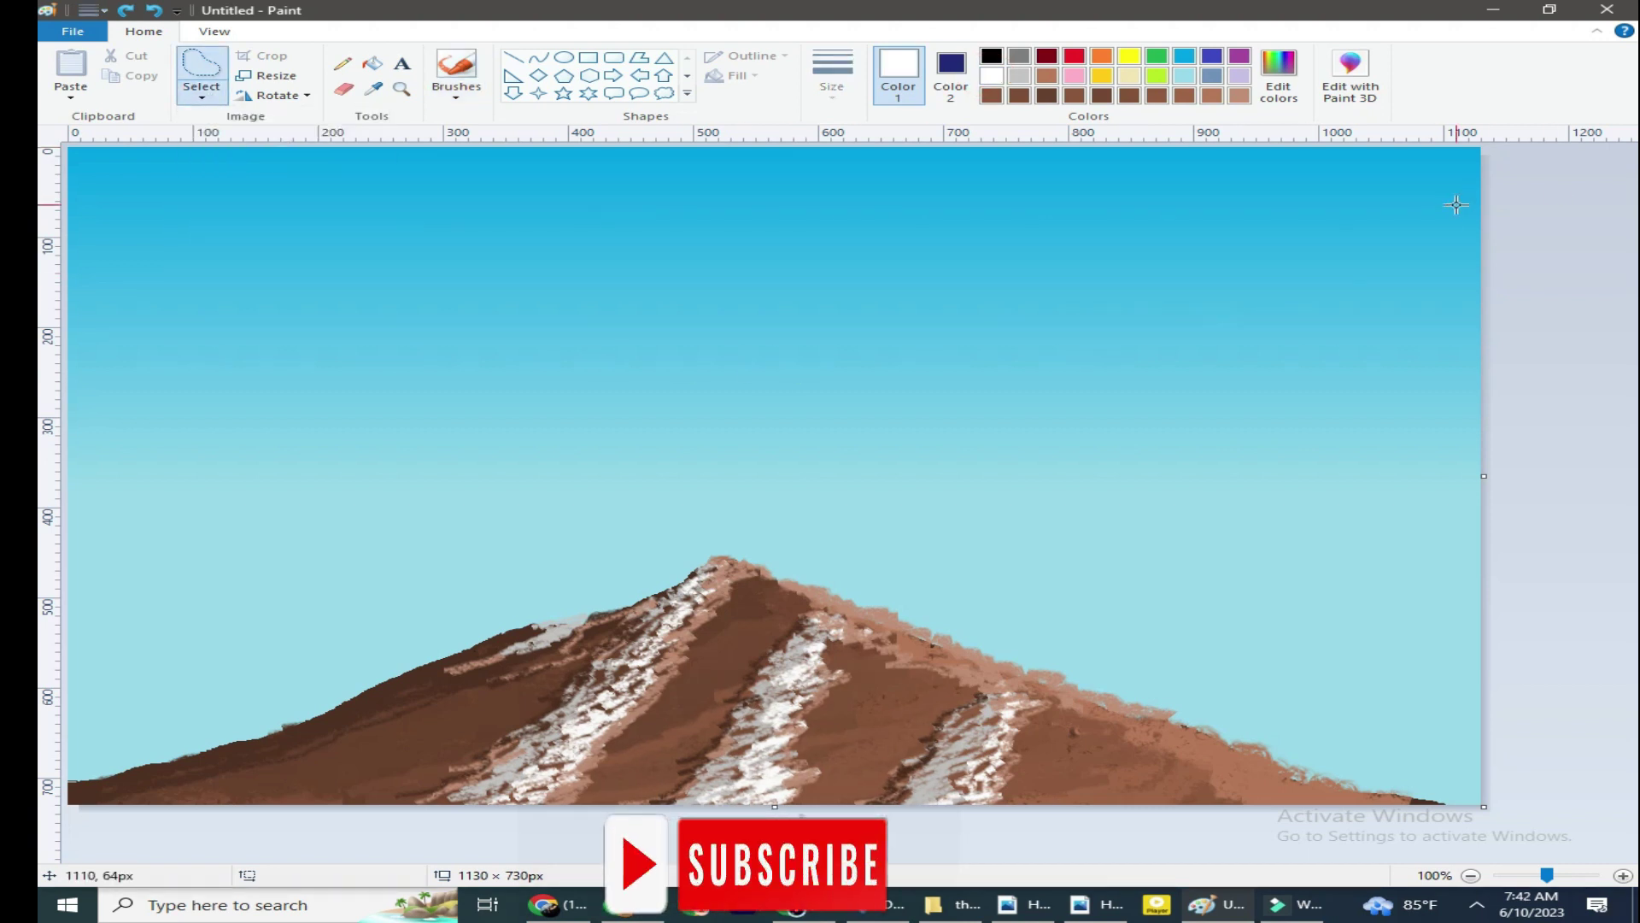
With white as Color 2, fill an upper-right sky streak and a second streak below it.
drag(1373, 197, 1240, 253)
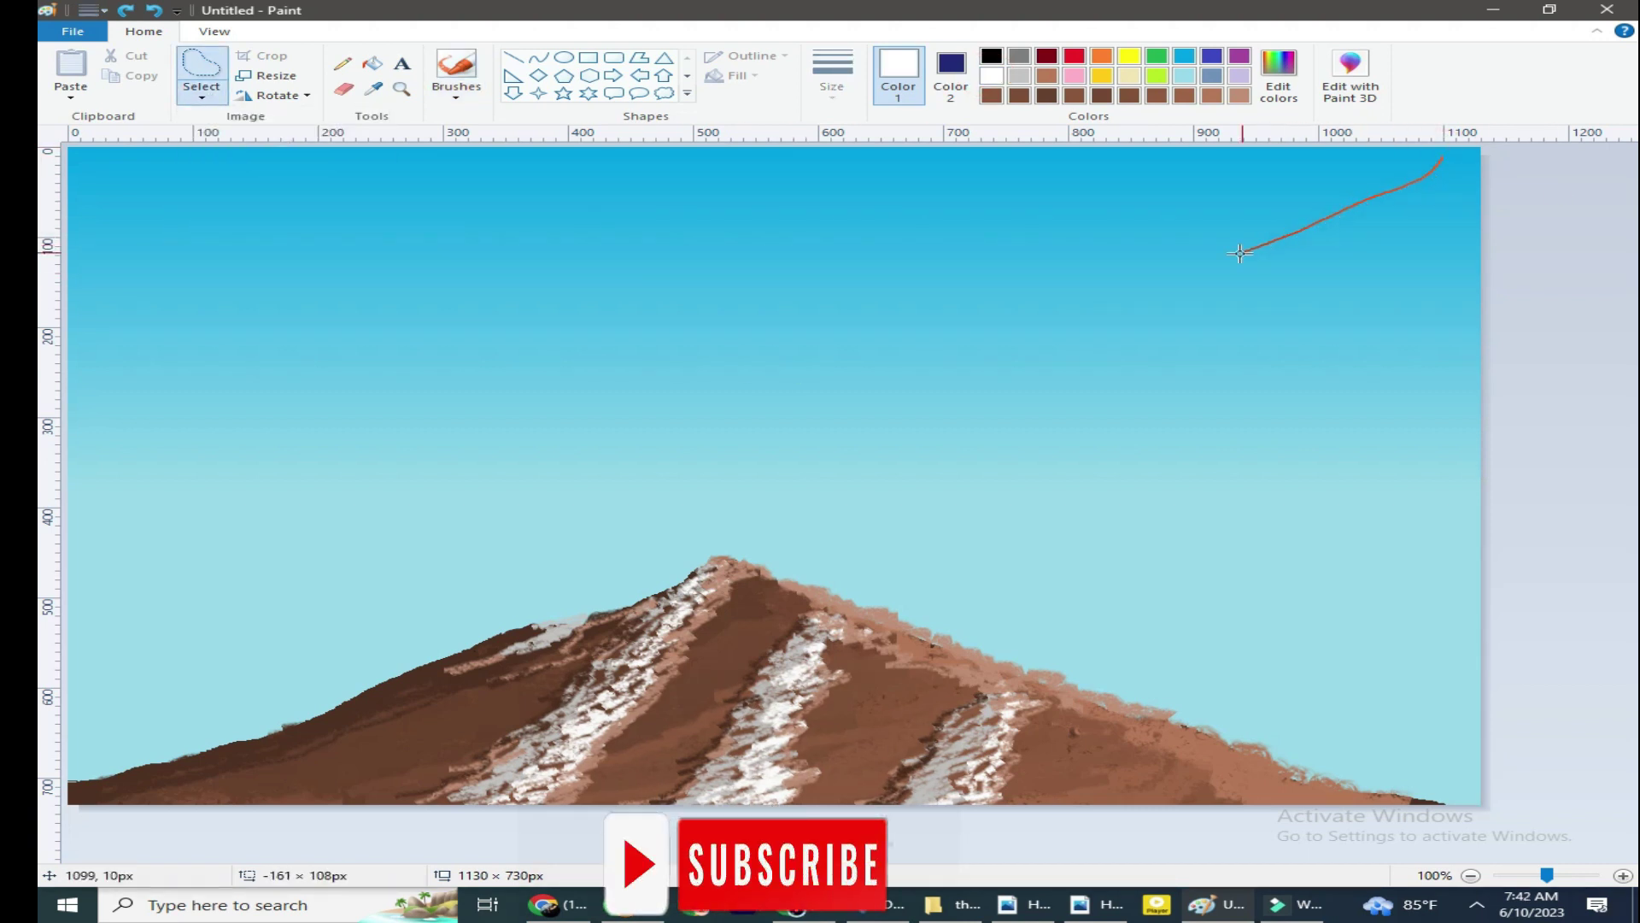
drag(1148, 284, 1417, 177)
click(951, 76)
click(992, 75)
key(Delete)
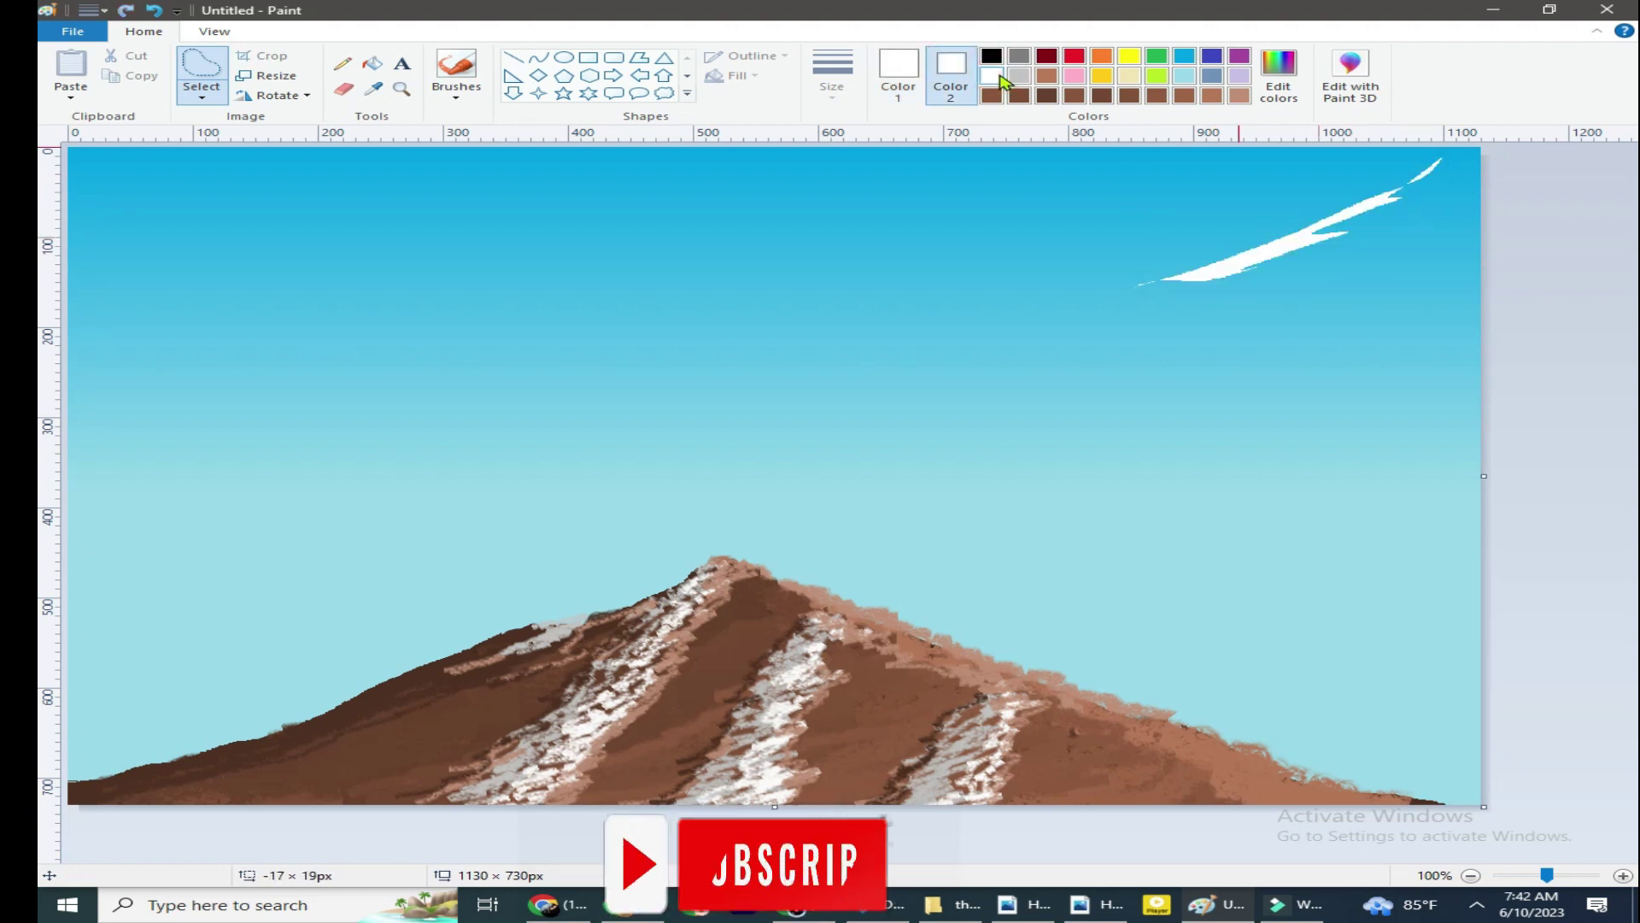
mouse_move(894, 415)
mouse_down()
mouse_move(1059, 338)
mouse_move(828, 439)
mouse_up()
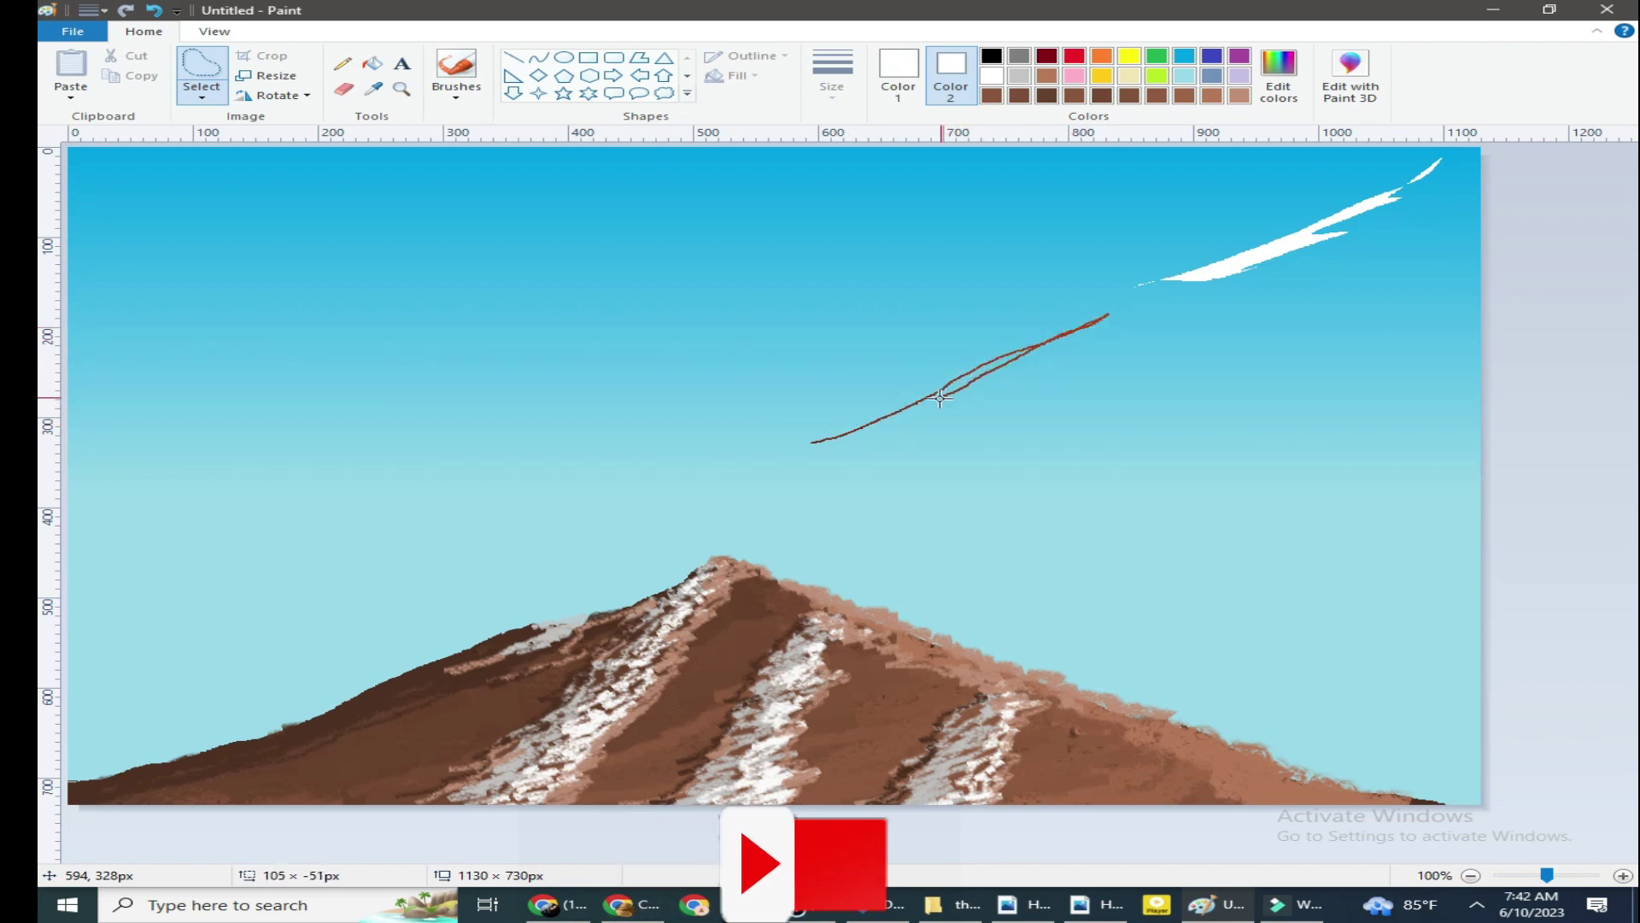
key(Delete)
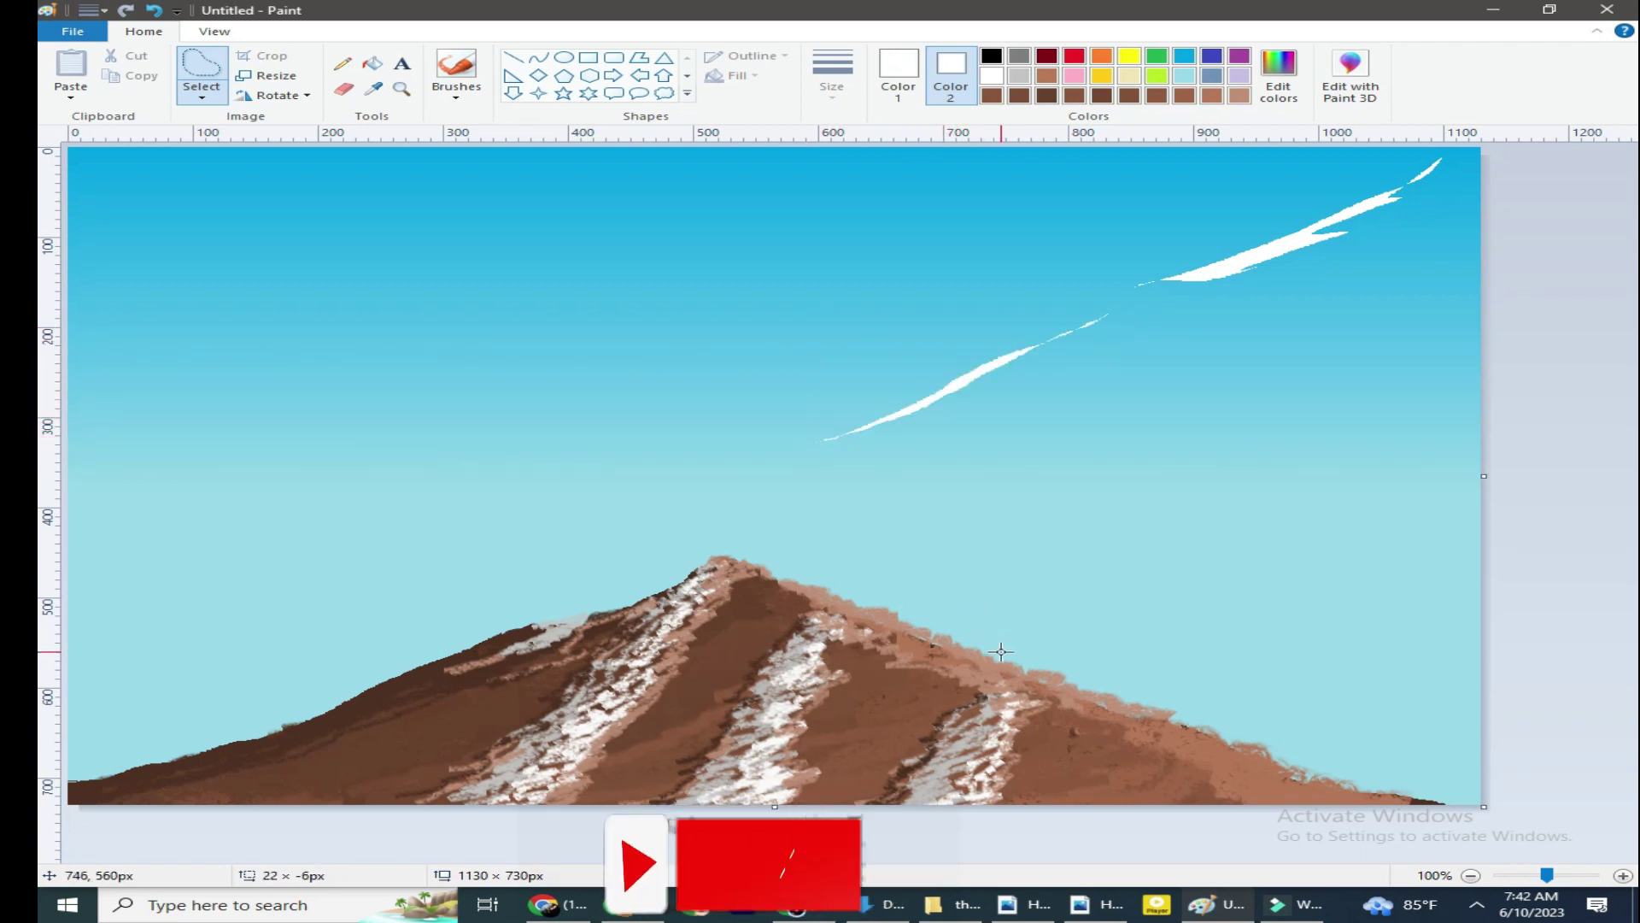
Redo the lower cloud streak as a thinner white sliver, undoing stray attempts.
drag(77, 155, 137, 197)
key(ctrl+z)
key(ctrl+y)
click(154, 17)
drag(1087, 322, 908, 413)
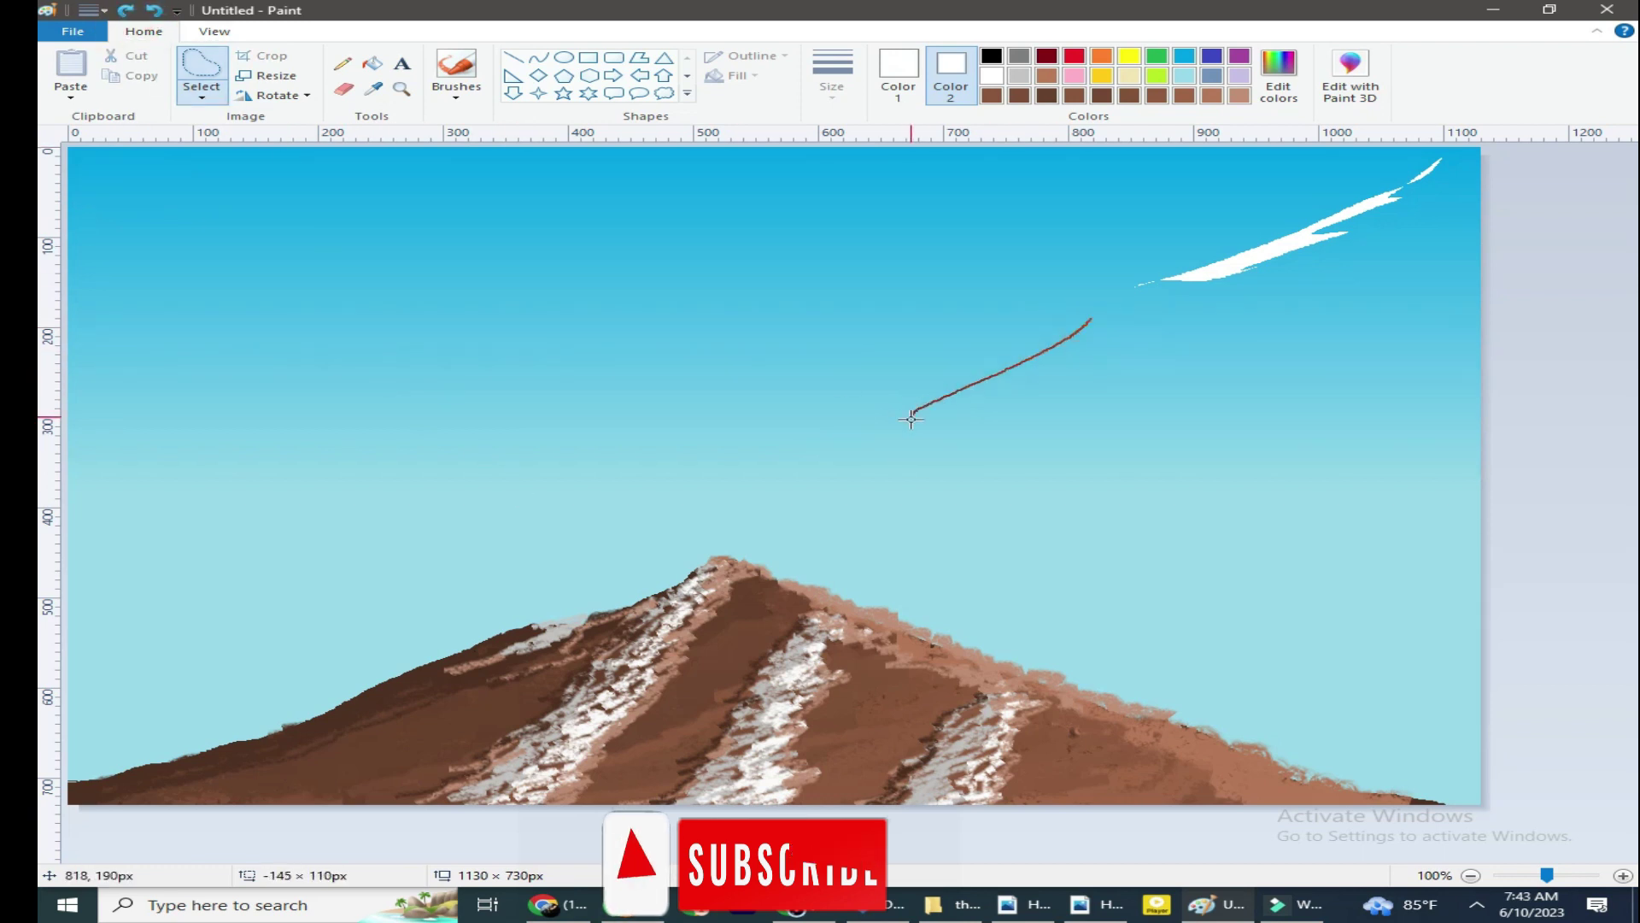
key(Delete)
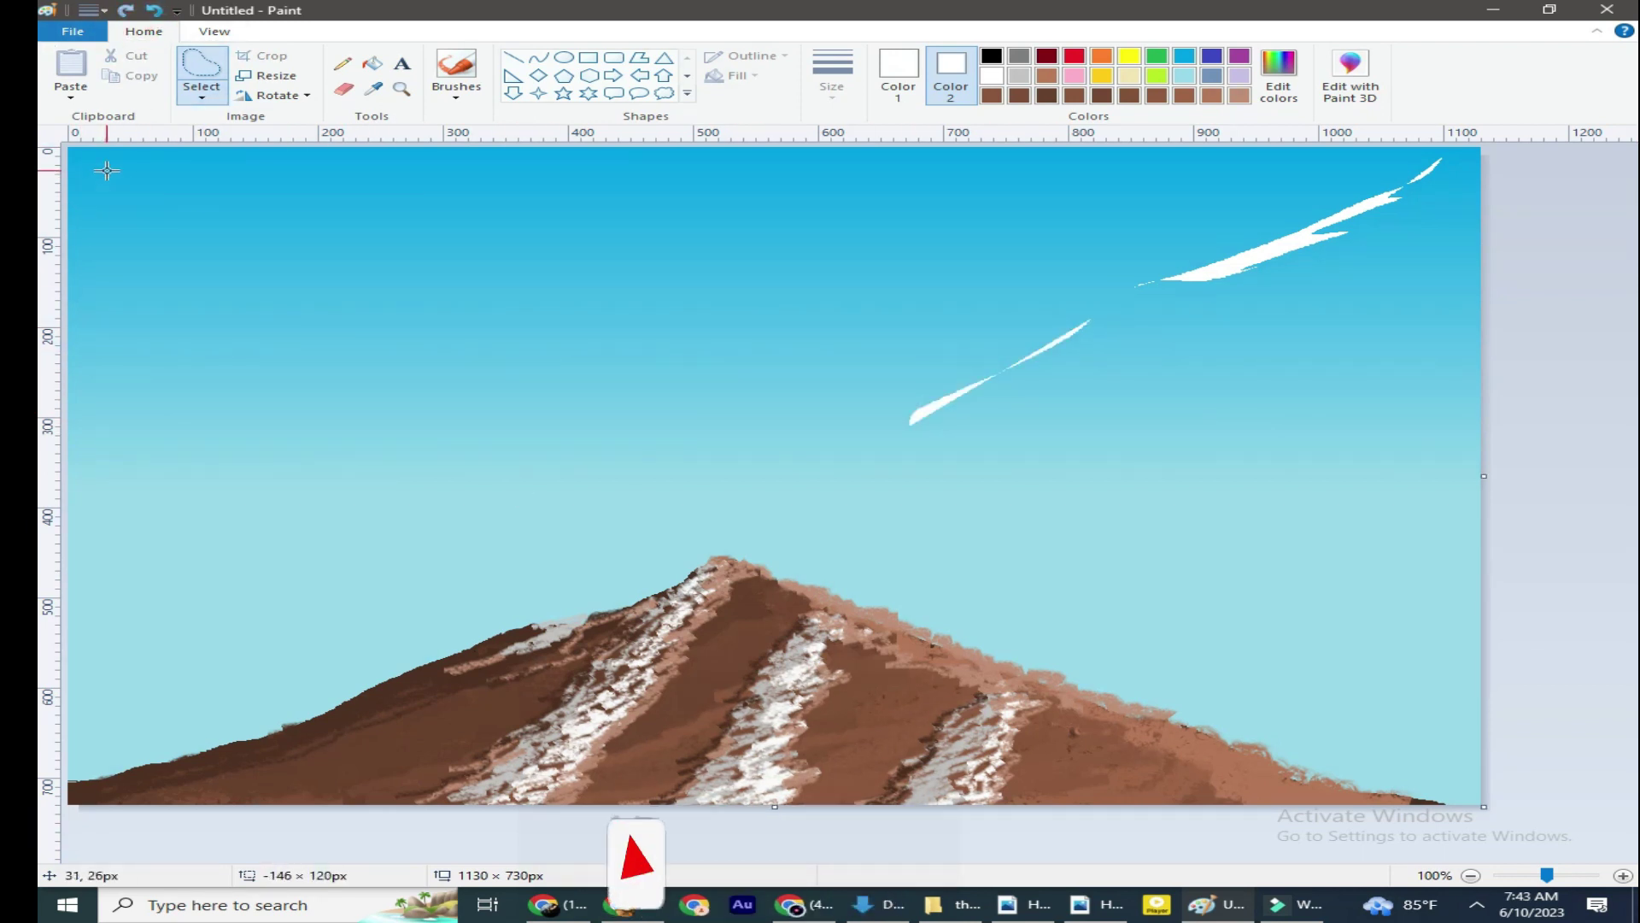
drag(106, 171, 325, 320)
key(ctrl+z)
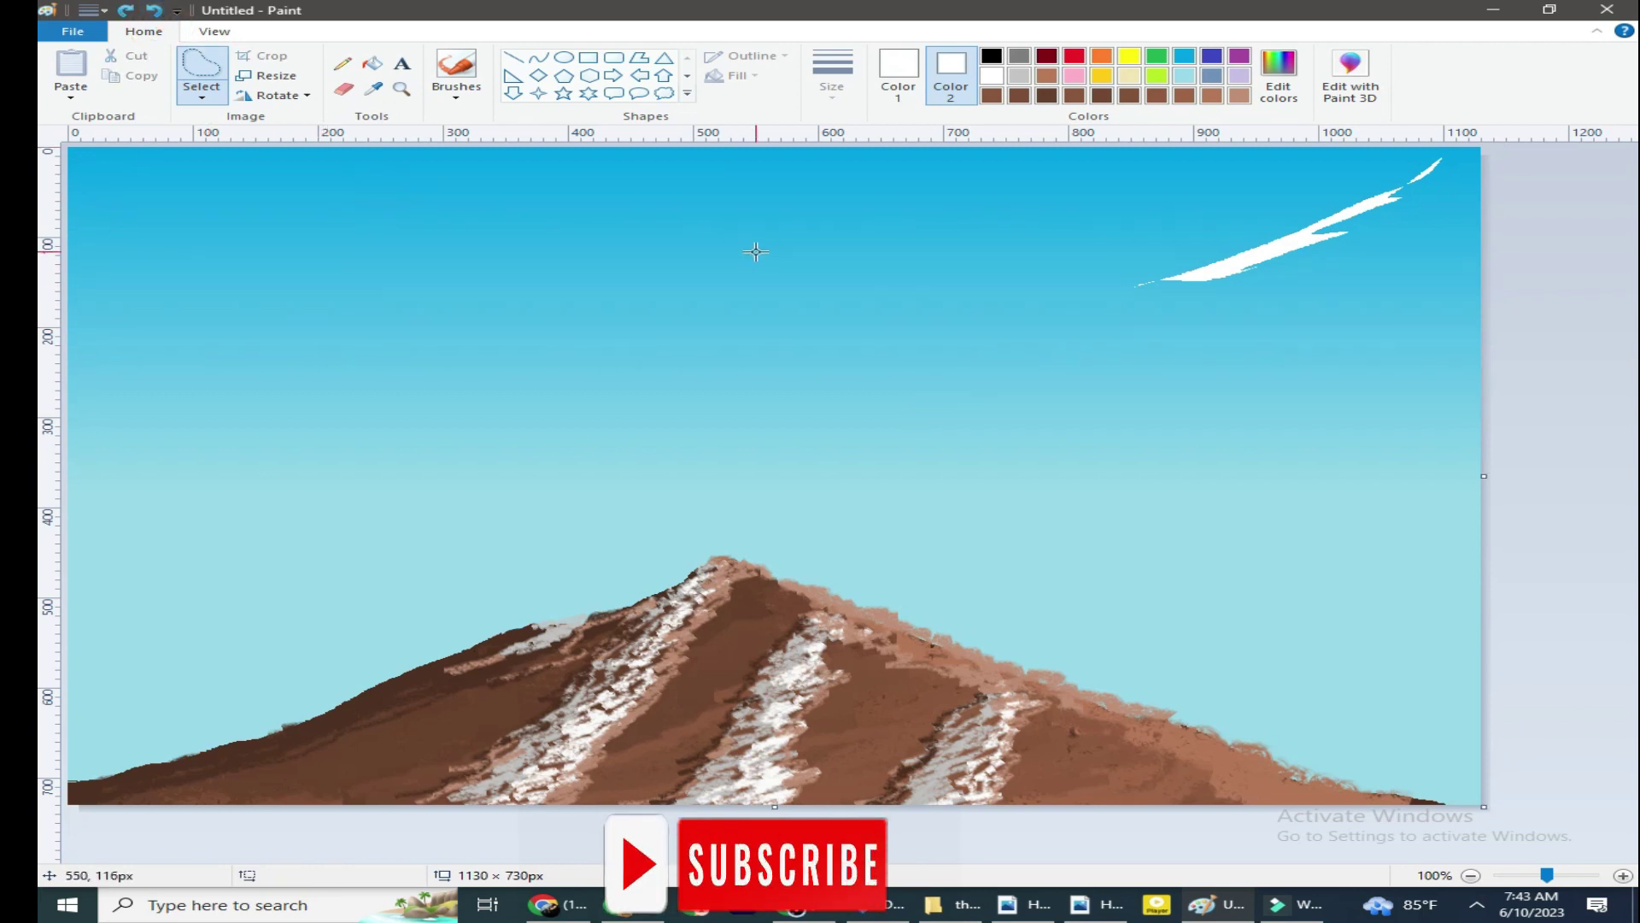
Fill white streaks right of centre, lower right, small right and upper-left sky.
mouse_move(879, 437)
mouse_down()
mouse_move(855, 446)
mouse_move(886, 432)
mouse_up()
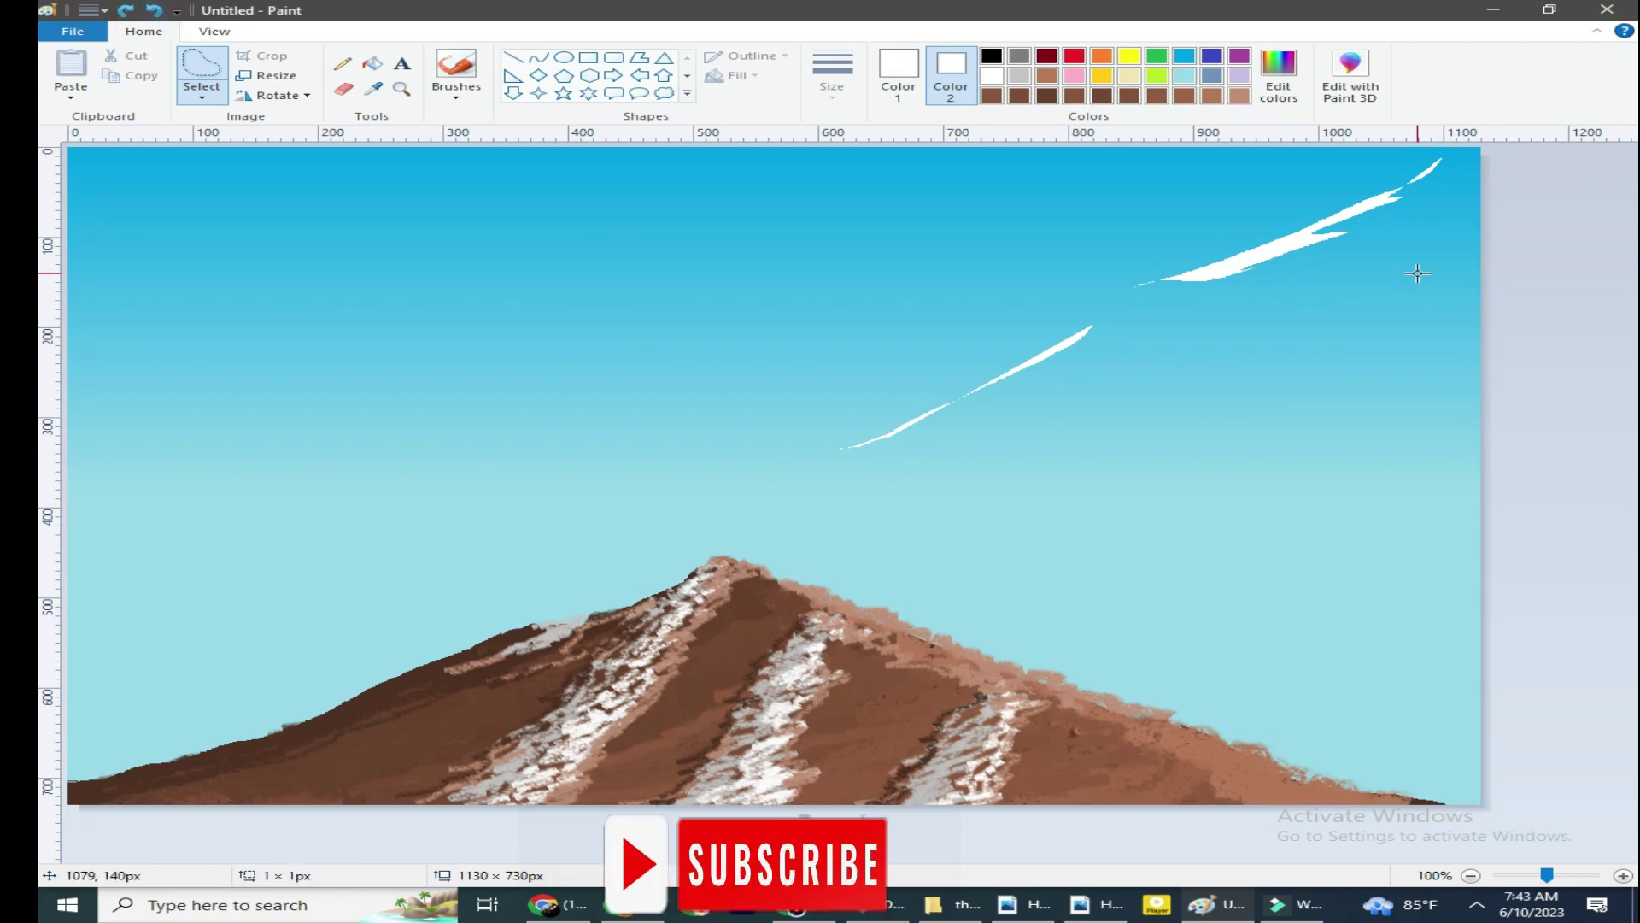
key(Delete)
drag(1196, 389, 988, 487)
key(Delete)
drag(1220, 444, 1188, 470)
key(Delete)
drag(141, 224, 272, 294)
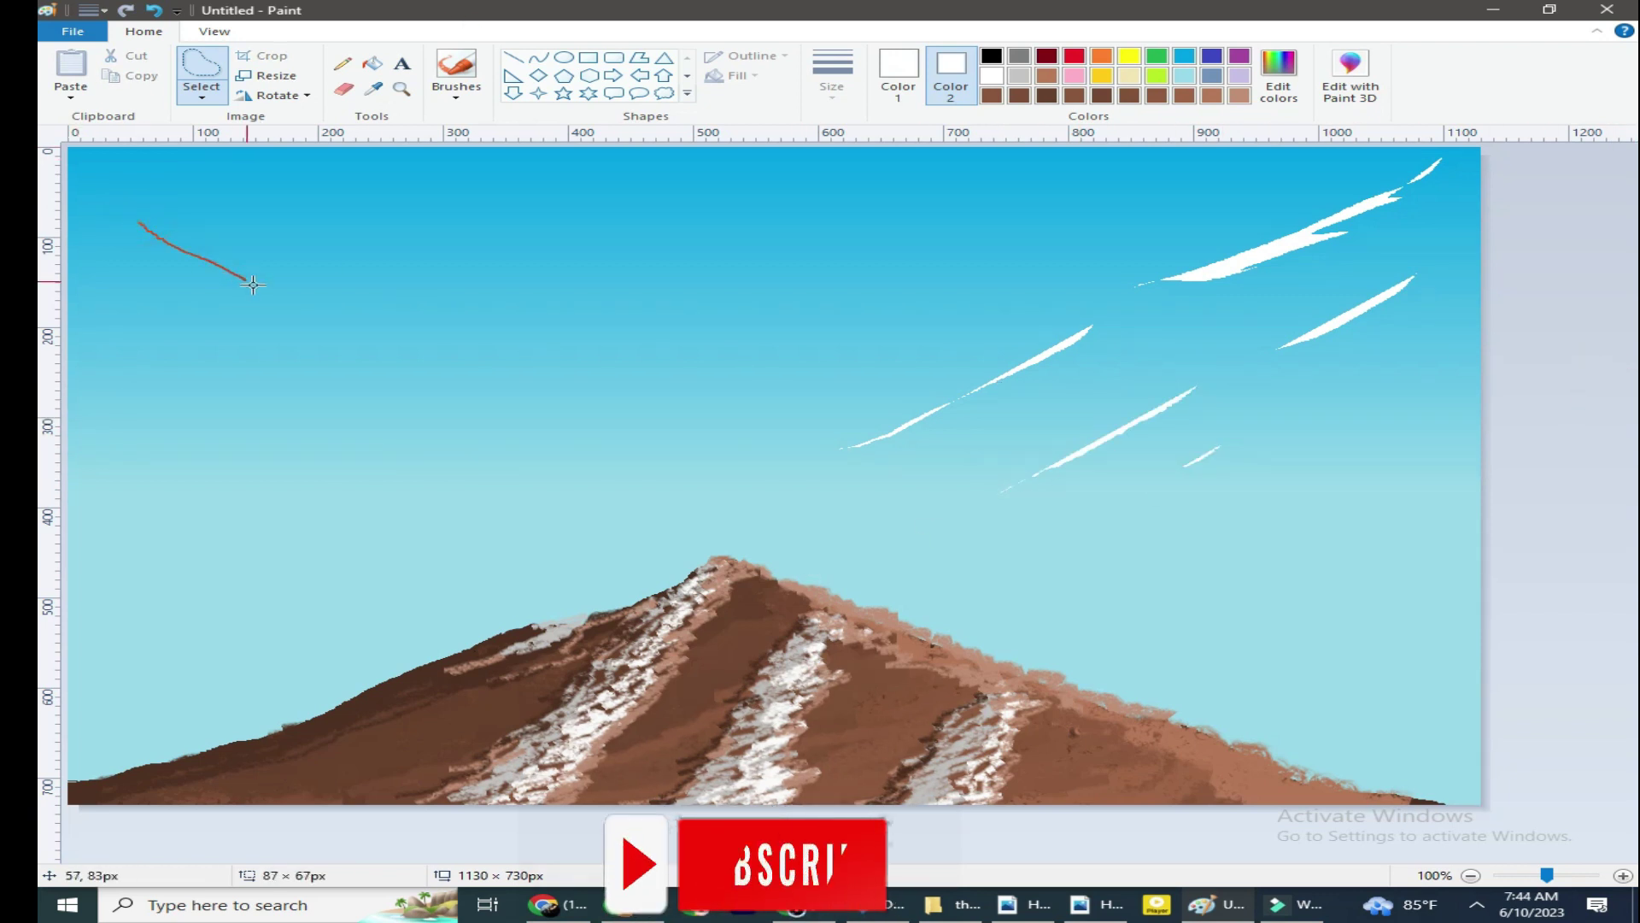
key(Delete)
Fill white streaks in the left sky, above the left slope and right of the peak.
drag(416, 383, 660, 486)
key(Delete)
key(Delete)
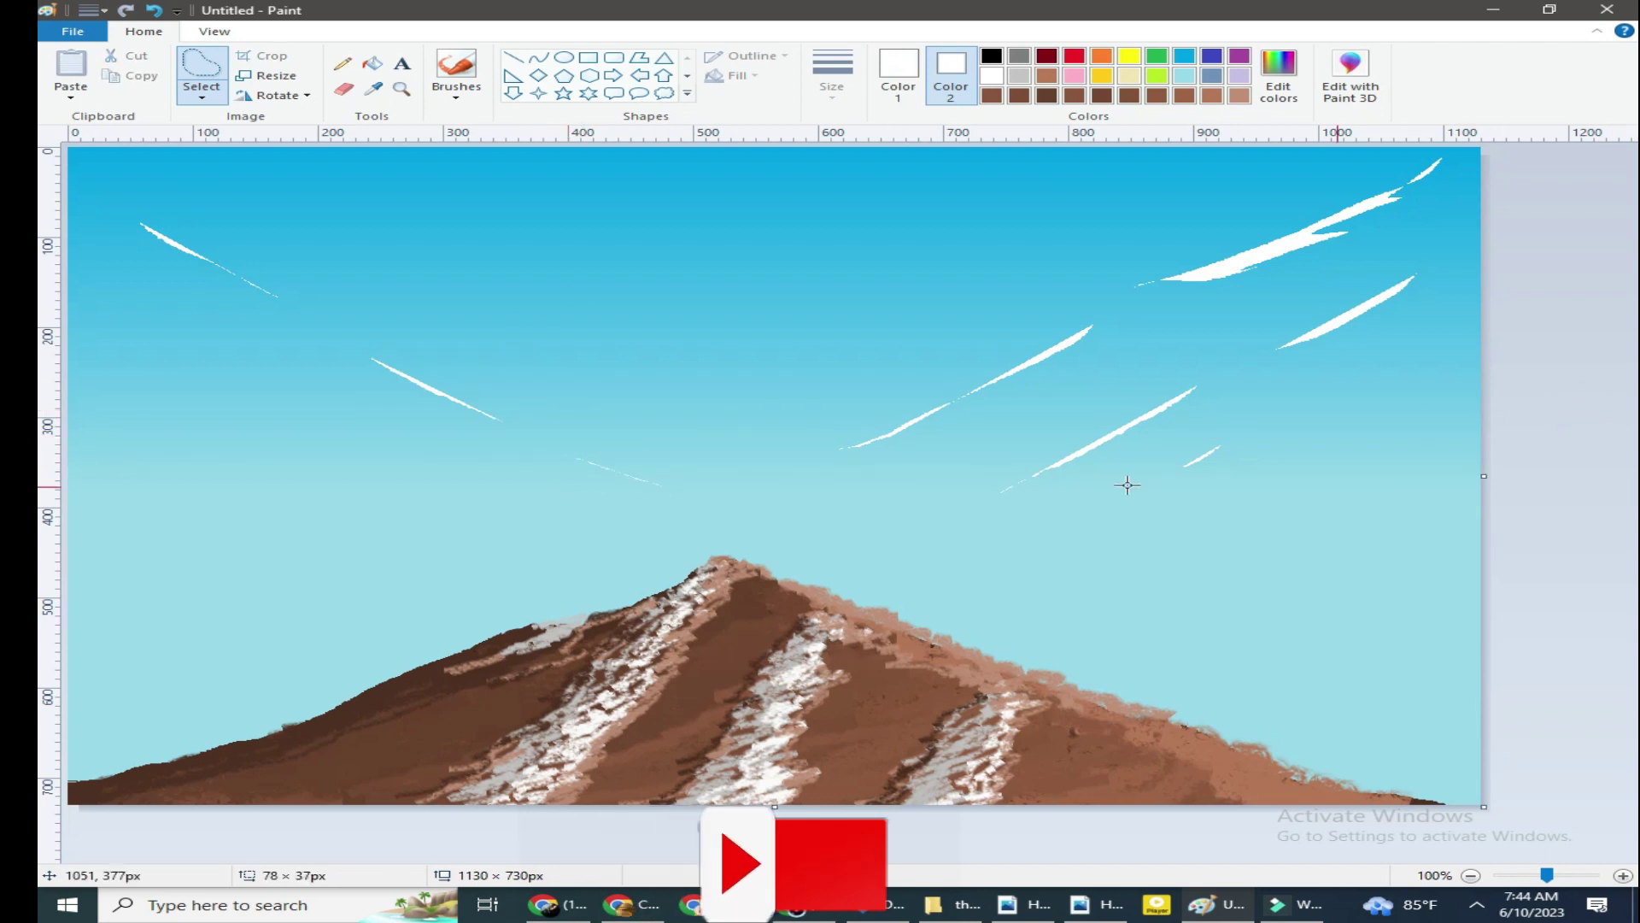
drag(124, 369, 248, 425)
key(Delete)
drag(338, 470, 513, 517)
key(Delete)
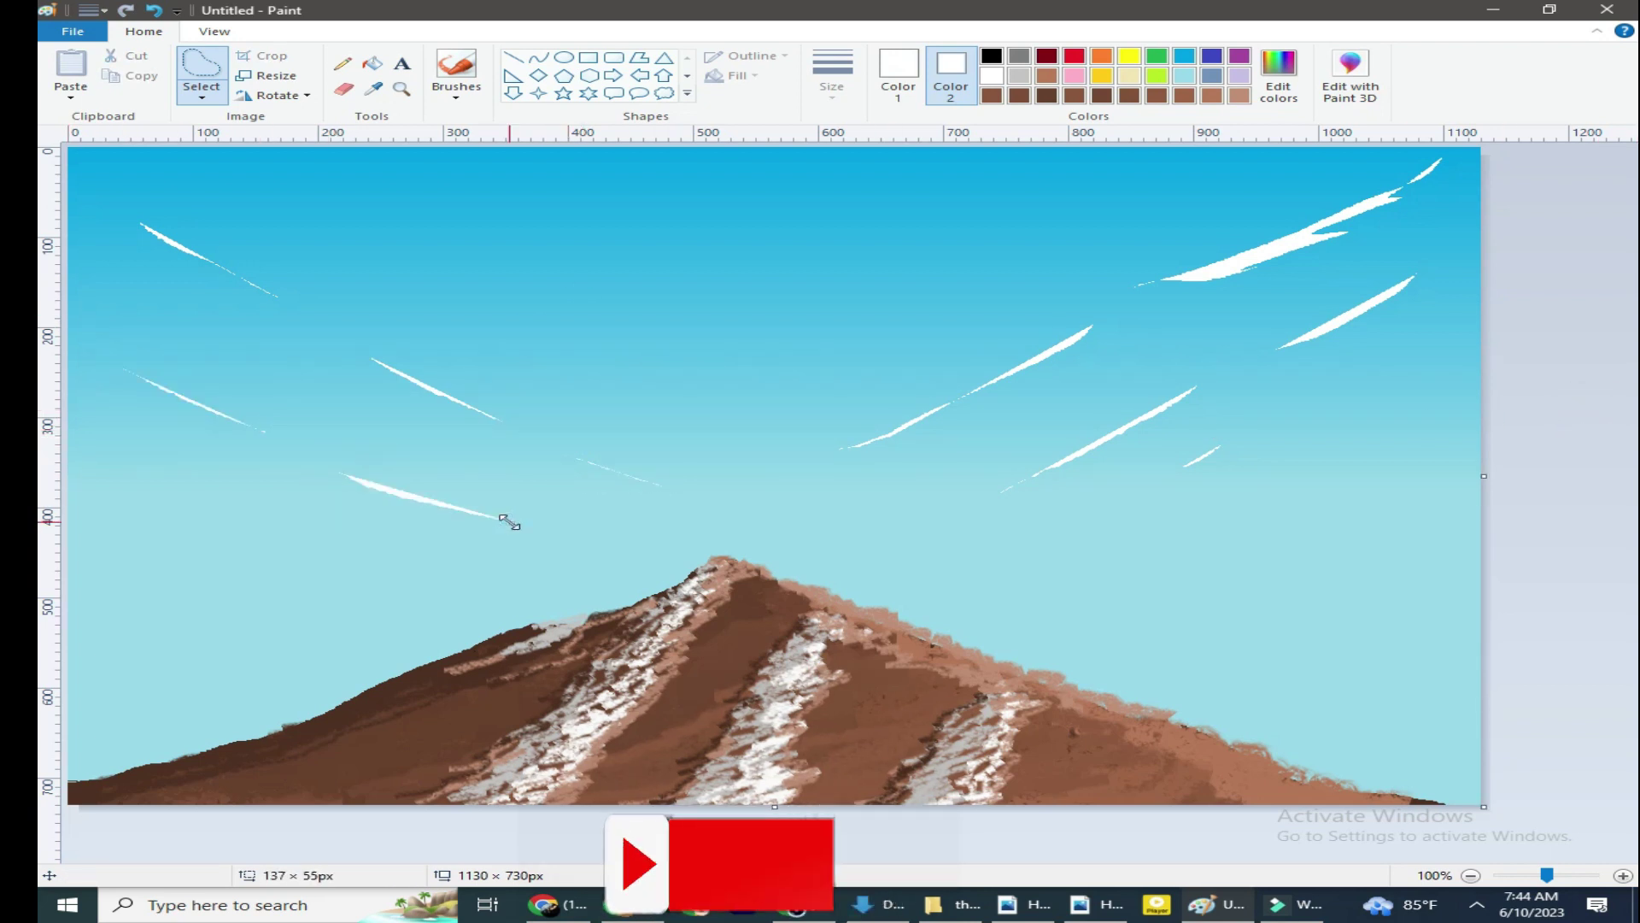
drag(967, 506, 885, 536)
Add tiny white streaks around the peak and a small one on the right.
key(Delete)
drag(698, 496, 713, 538)
key(Delete)
drag(844, 545, 825, 552)
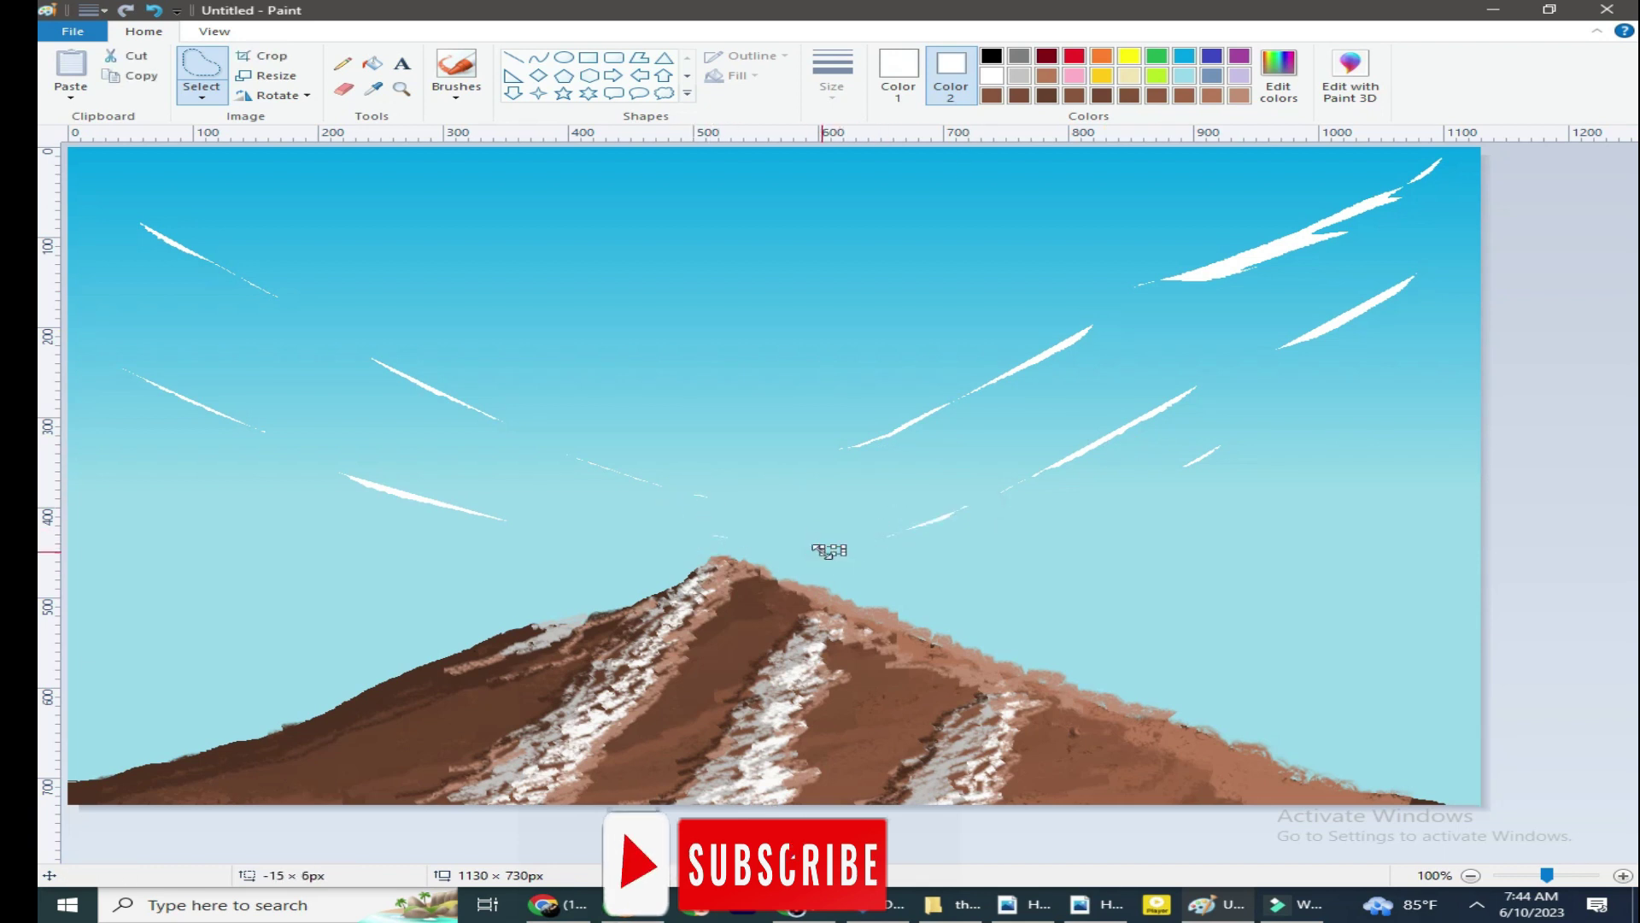
key(Delete)
drag(598, 547, 574, 556)
key(Delete)
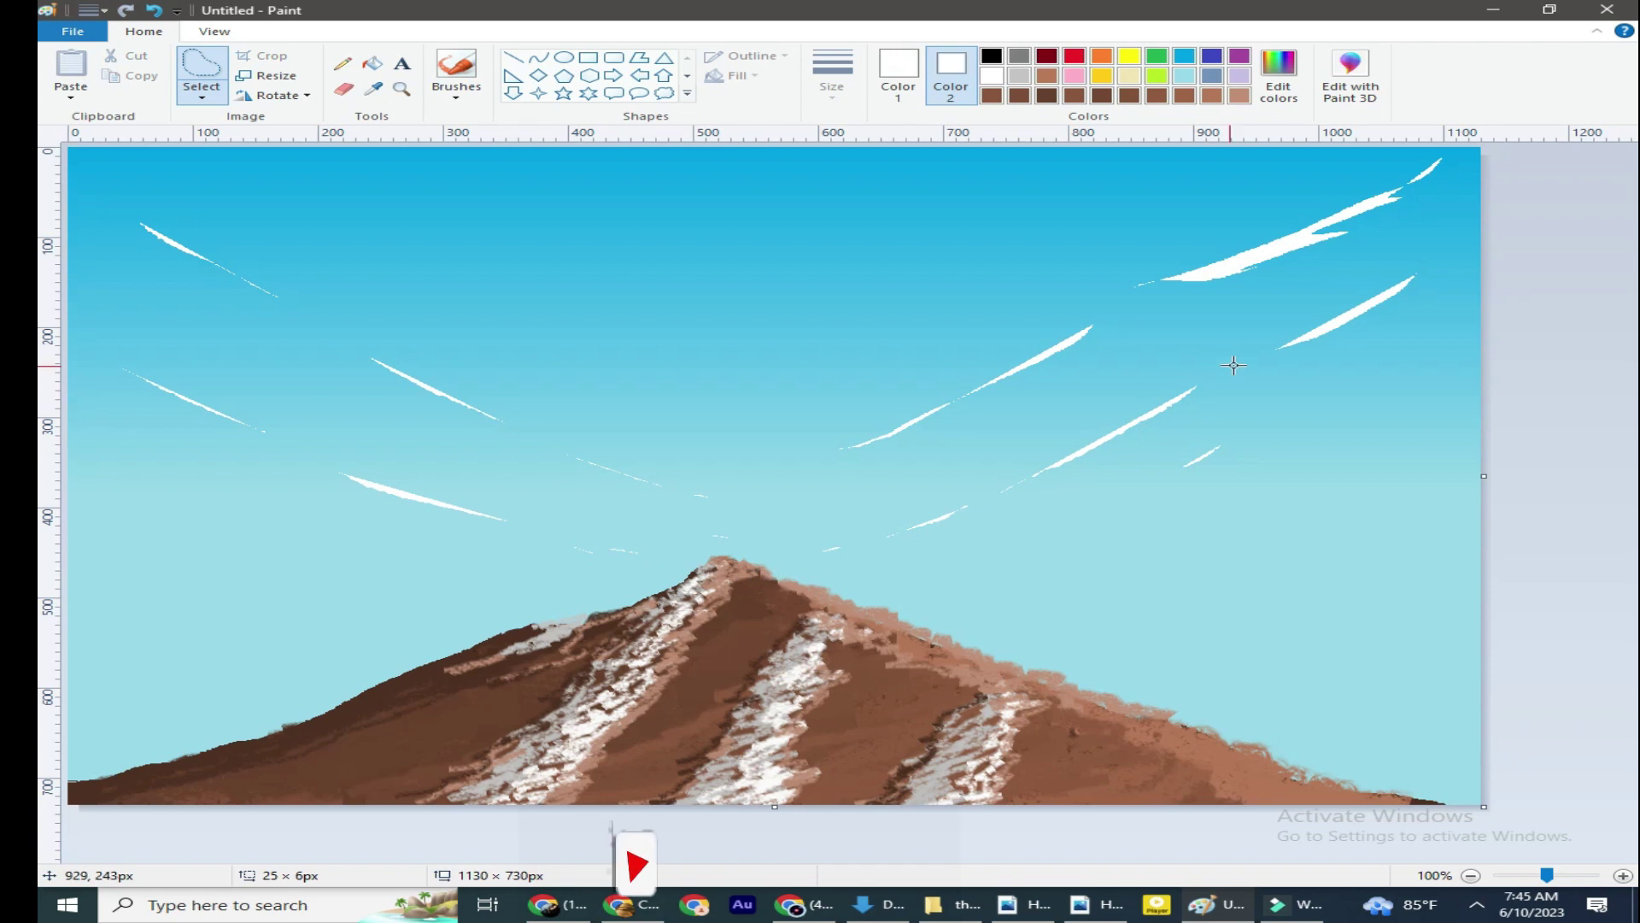
drag(1249, 361, 1229, 373)
key(Delete)
Paint grey over the dark line inside the upper-right cloud.
click(1019, 95)
click(898, 75)
click(1019, 75)
drag(1255, 248, 1192, 278)
key(Delete)
click(952, 68)
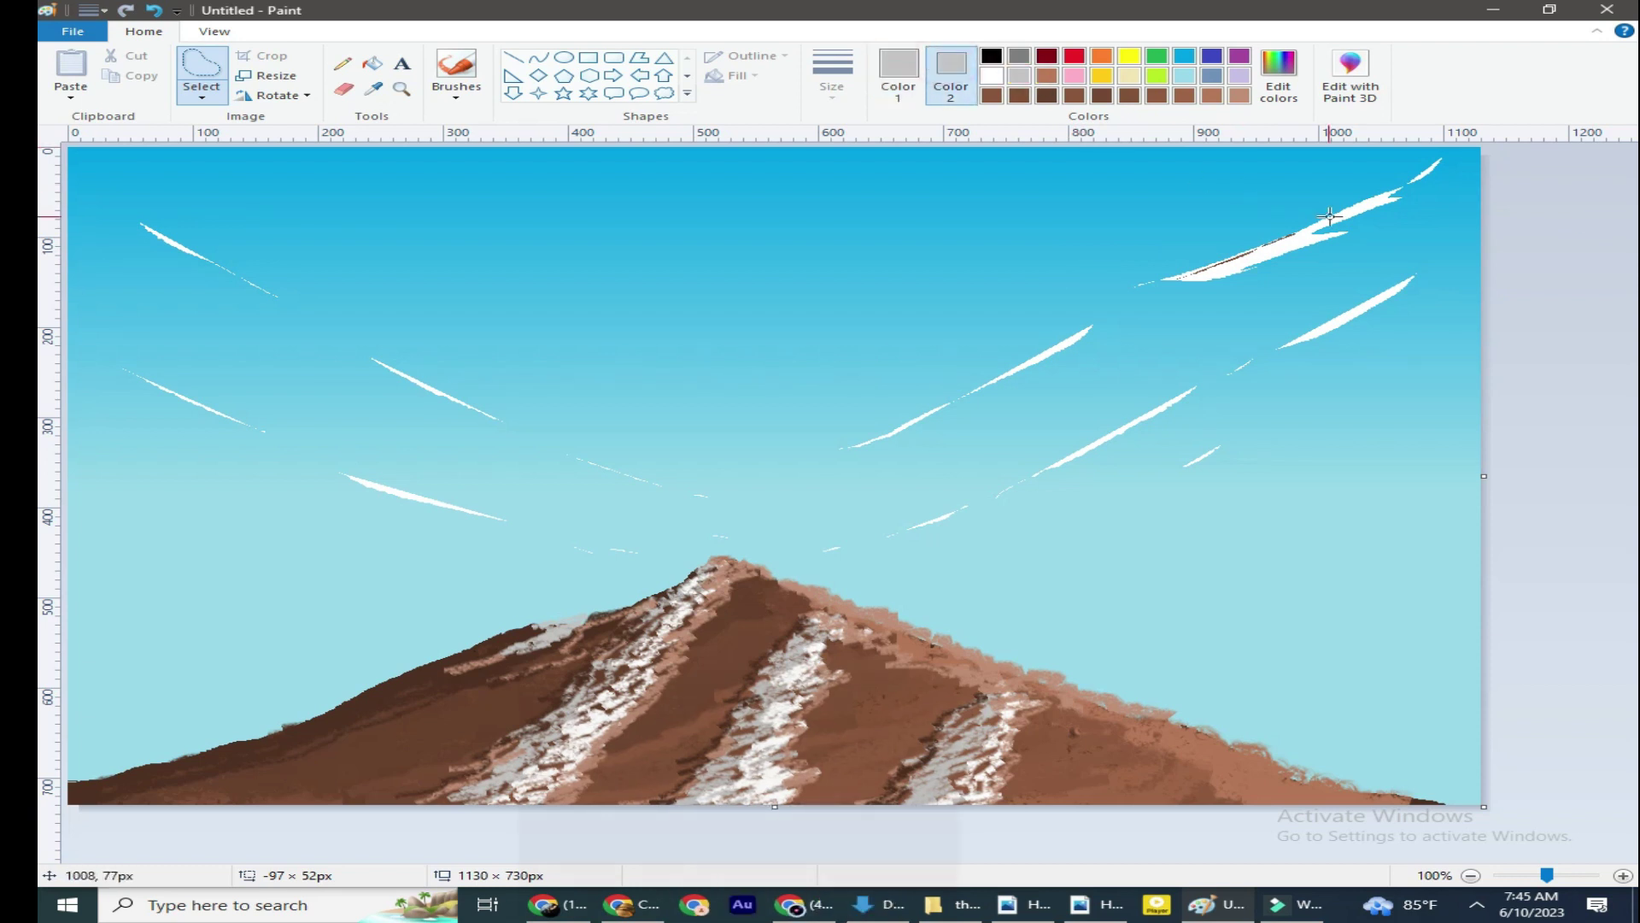
drag(1230, 256, 1281, 217)
Mix a lighter custom grey and paint it into the upper-right cloud.
click(1279, 72)
drag(1102, 432, 1089, 348)
click(604, 572)
mouse_move(1162, 276)
mouse_down()
mouse_move(1285, 248)
mouse_move(1194, 298)
mouse_up()
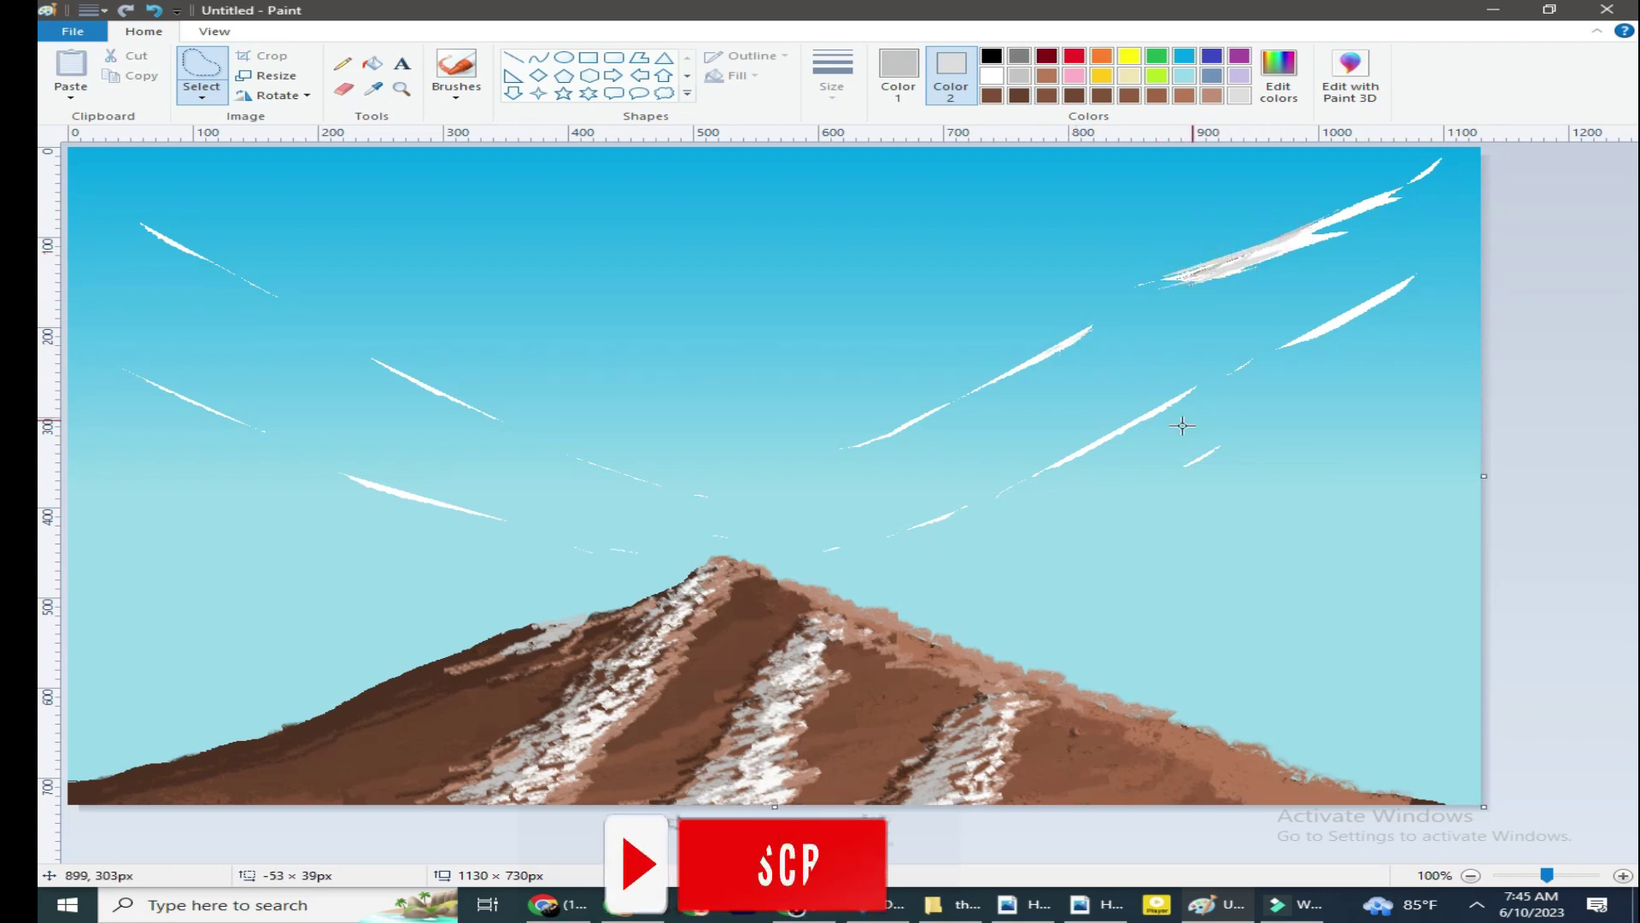
Add ten faint grey streaks across the left, centre and right sky.
drag(215, 340, 225, 345)
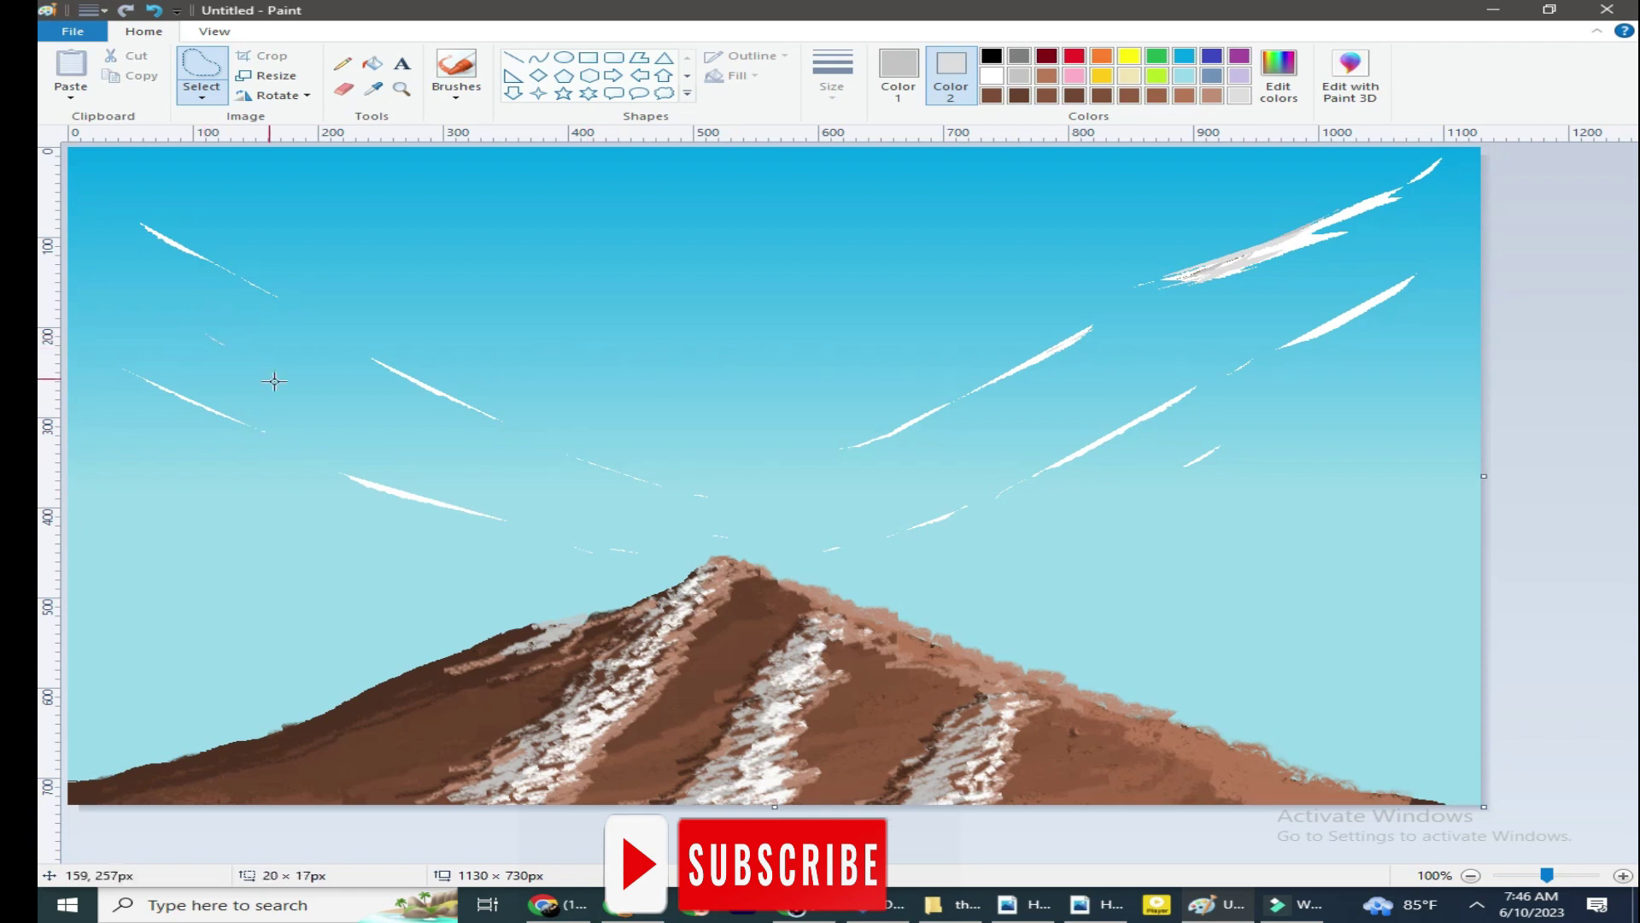
drag(468, 466, 538, 489)
drag(1063, 404, 1018, 432)
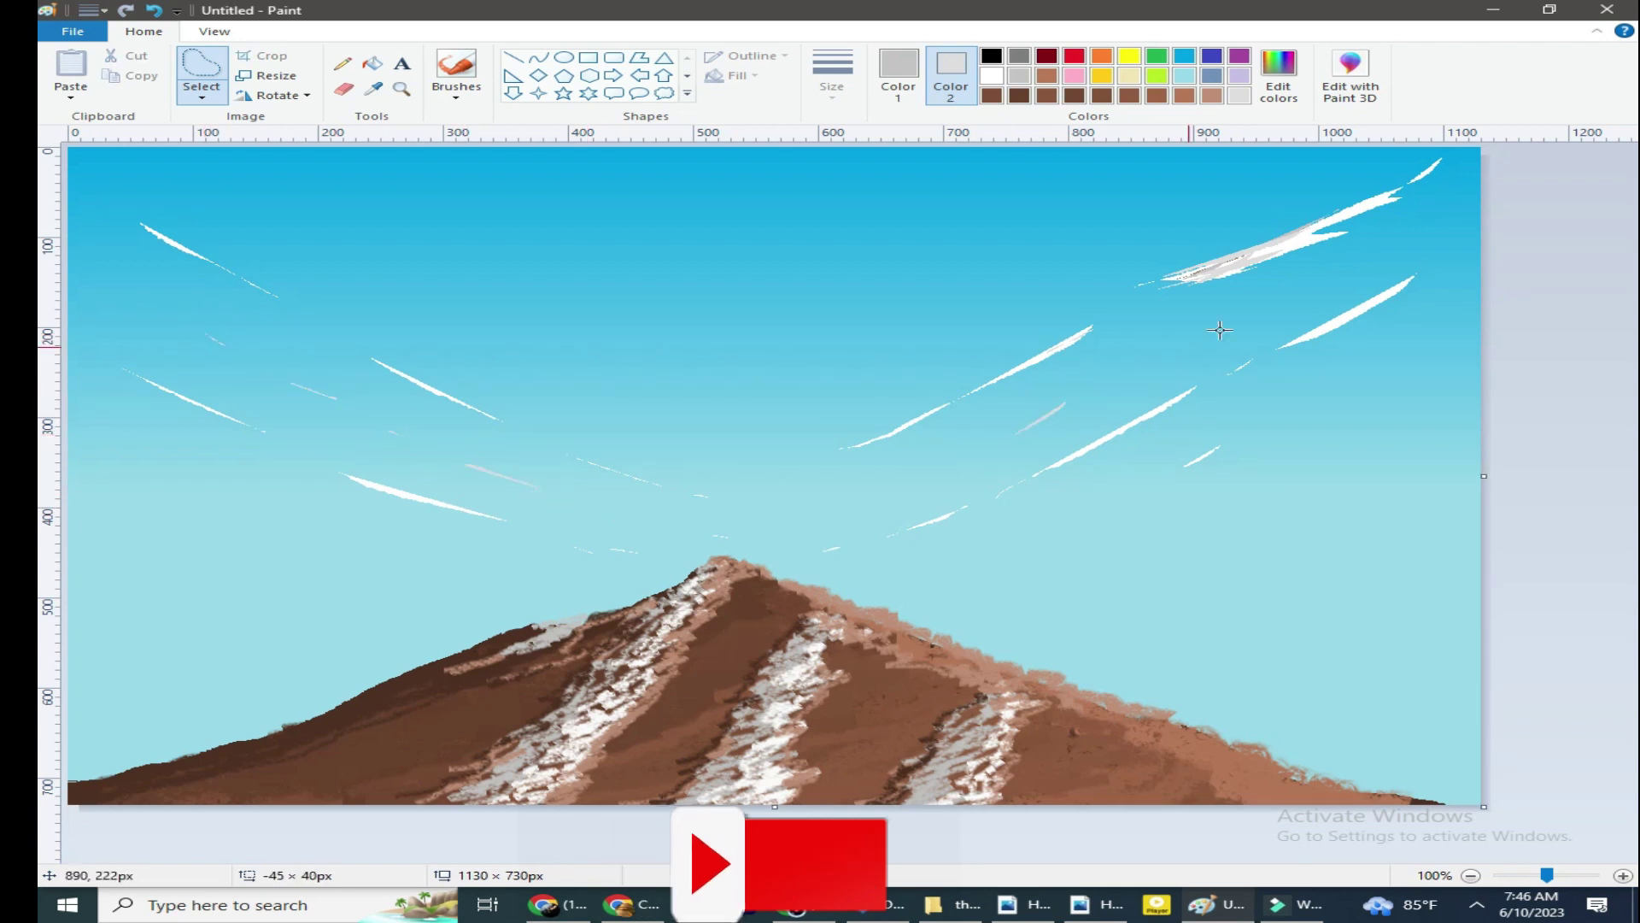
drag(1267, 293, 1247, 305)
drag(1444, 221, 1409, 248)
drag(1096, 513, 1030, 540)
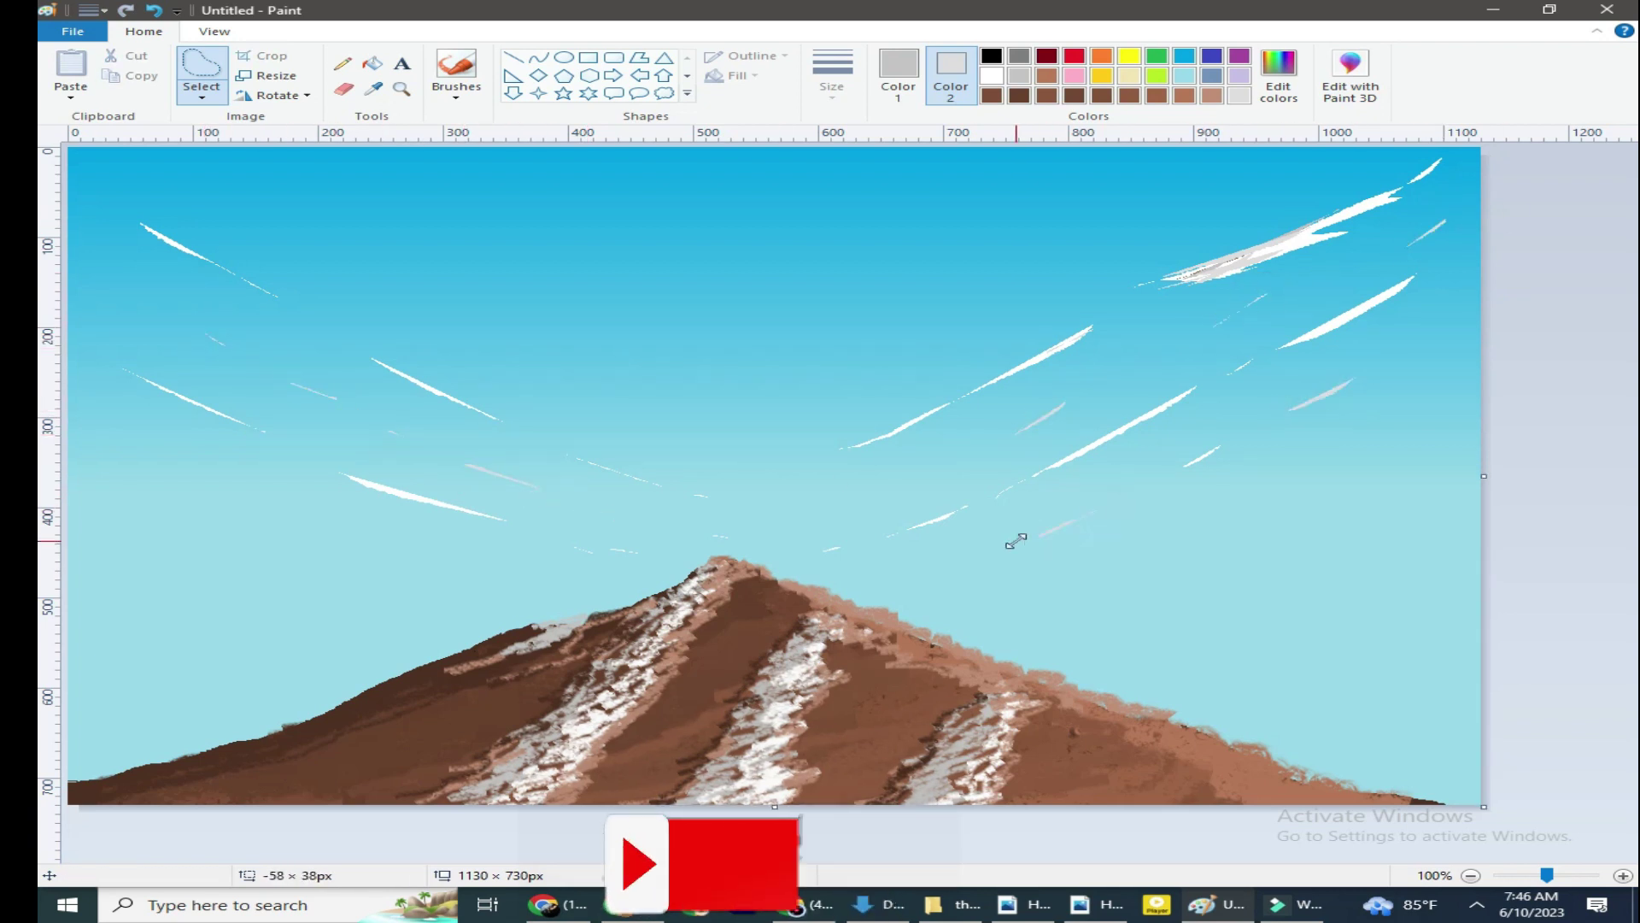
drag(1450, 311, 1410, 341)
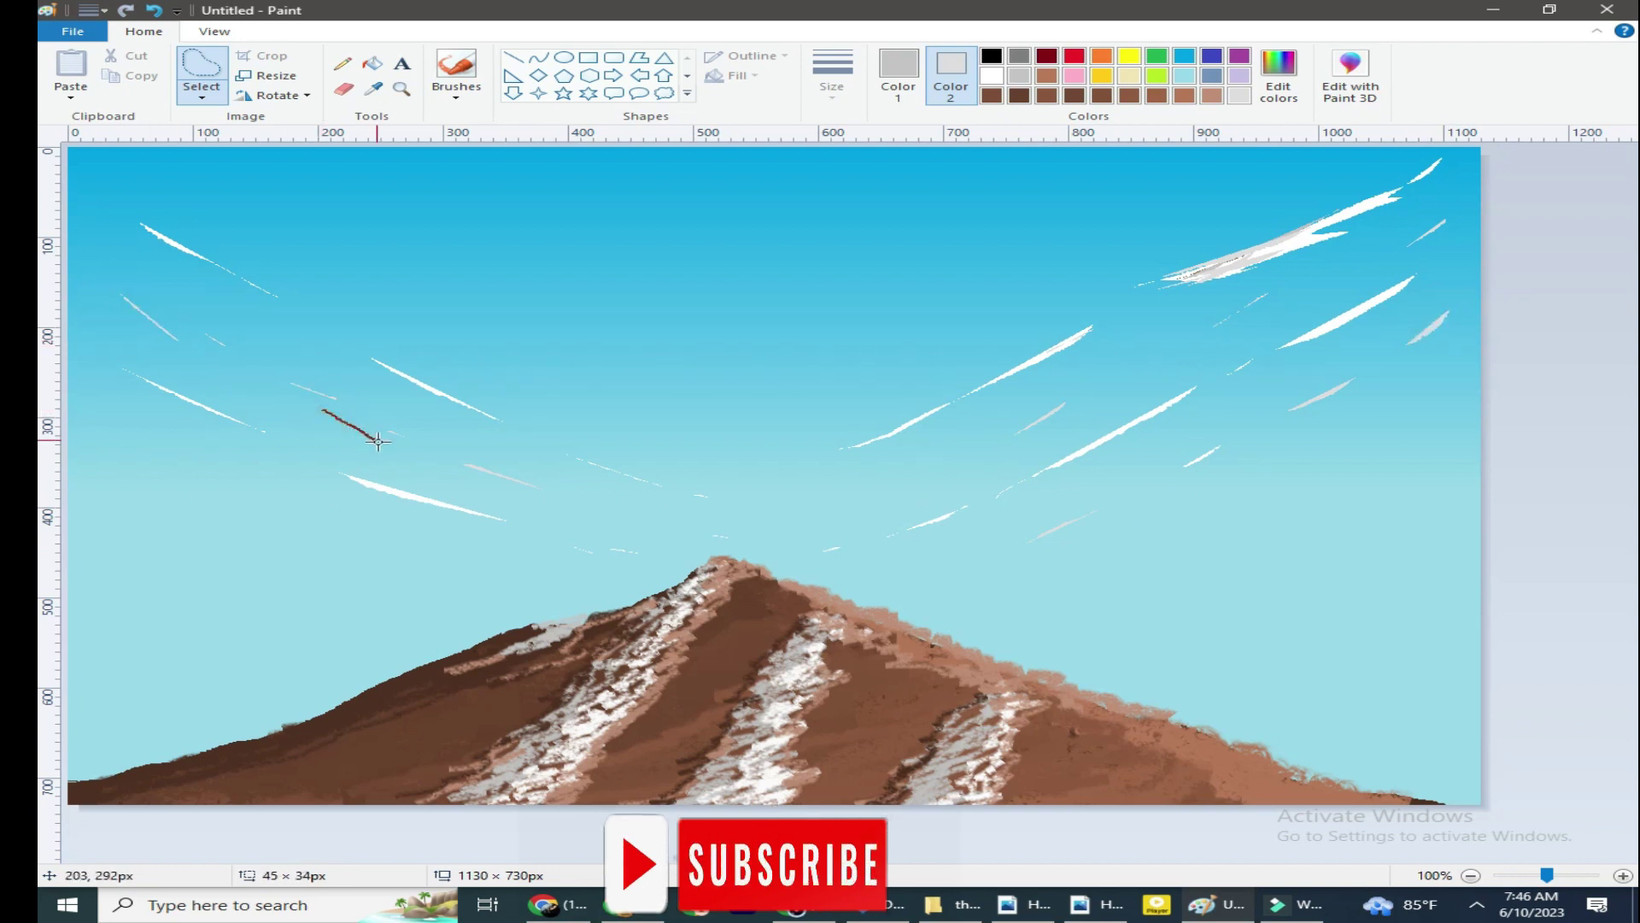
drag(381, 539, 393, 541)
drag(94, 418, 192, 464)
drag(1145, 508, 1017, 559)
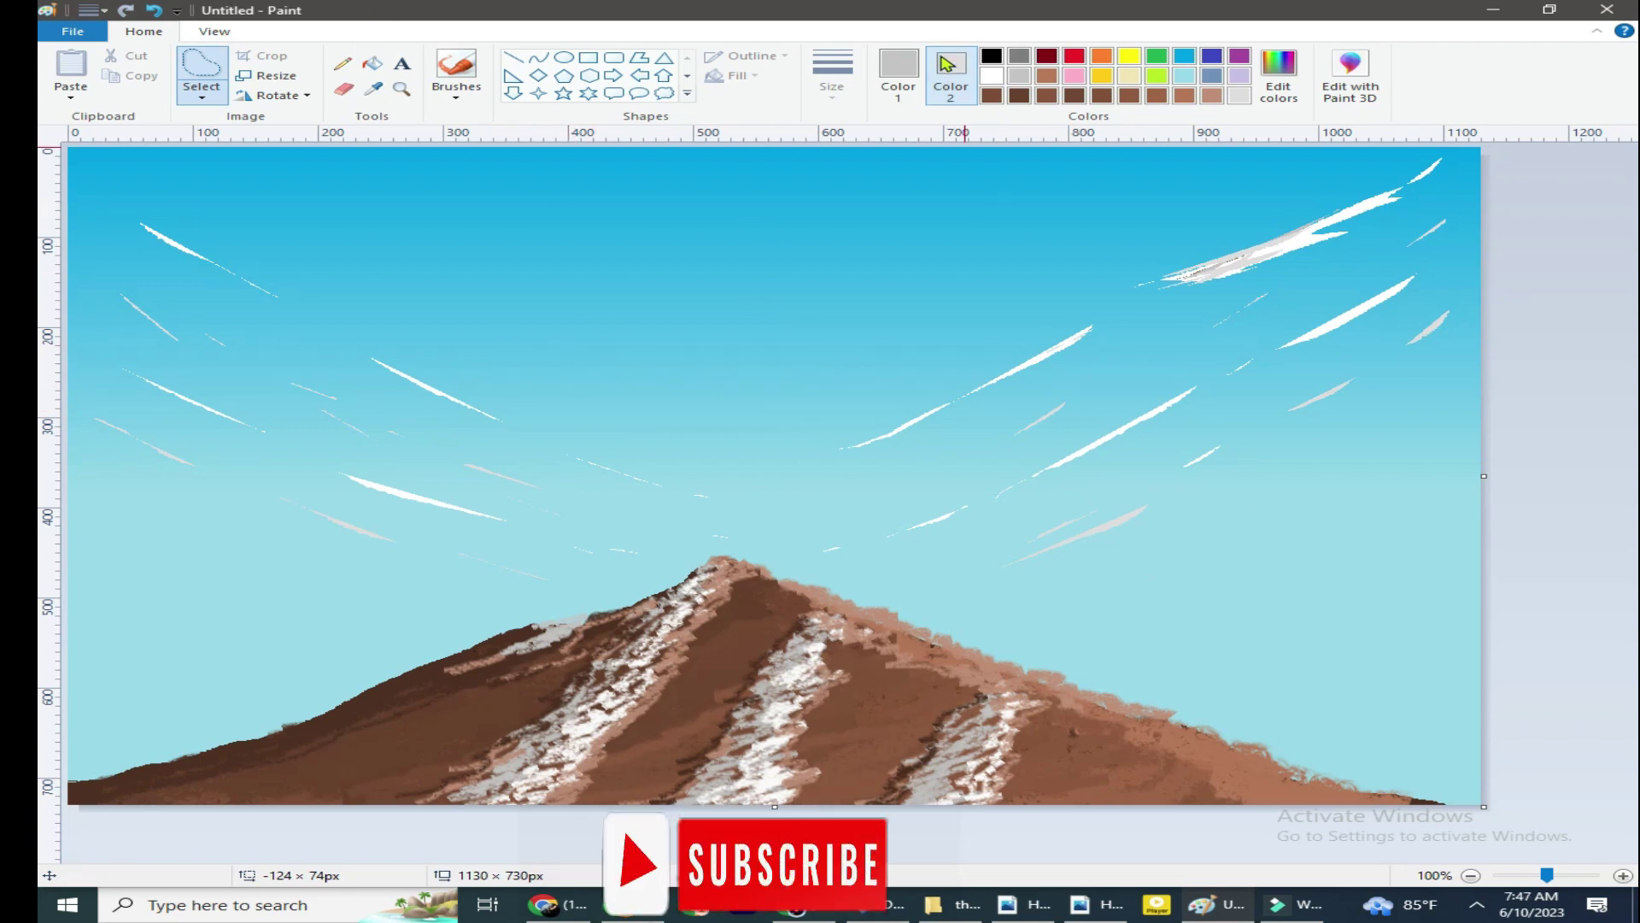
Sample the sky's light blue and set light turquoise as Color 2.
click(374, 88)
click(1276, 277)
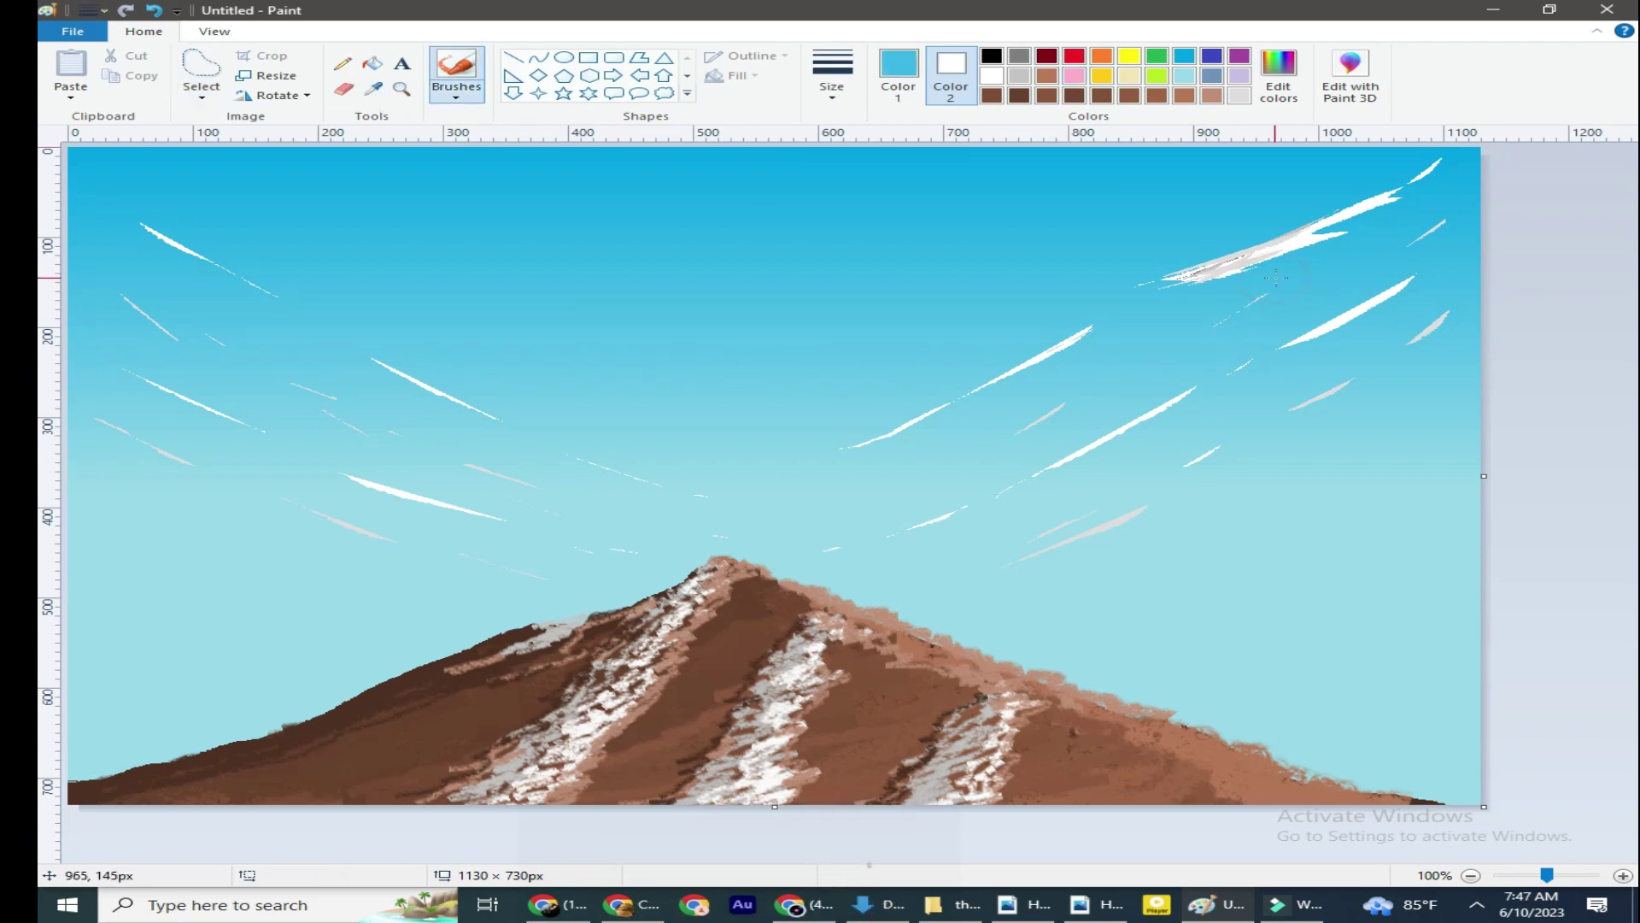
click(1185, 75)
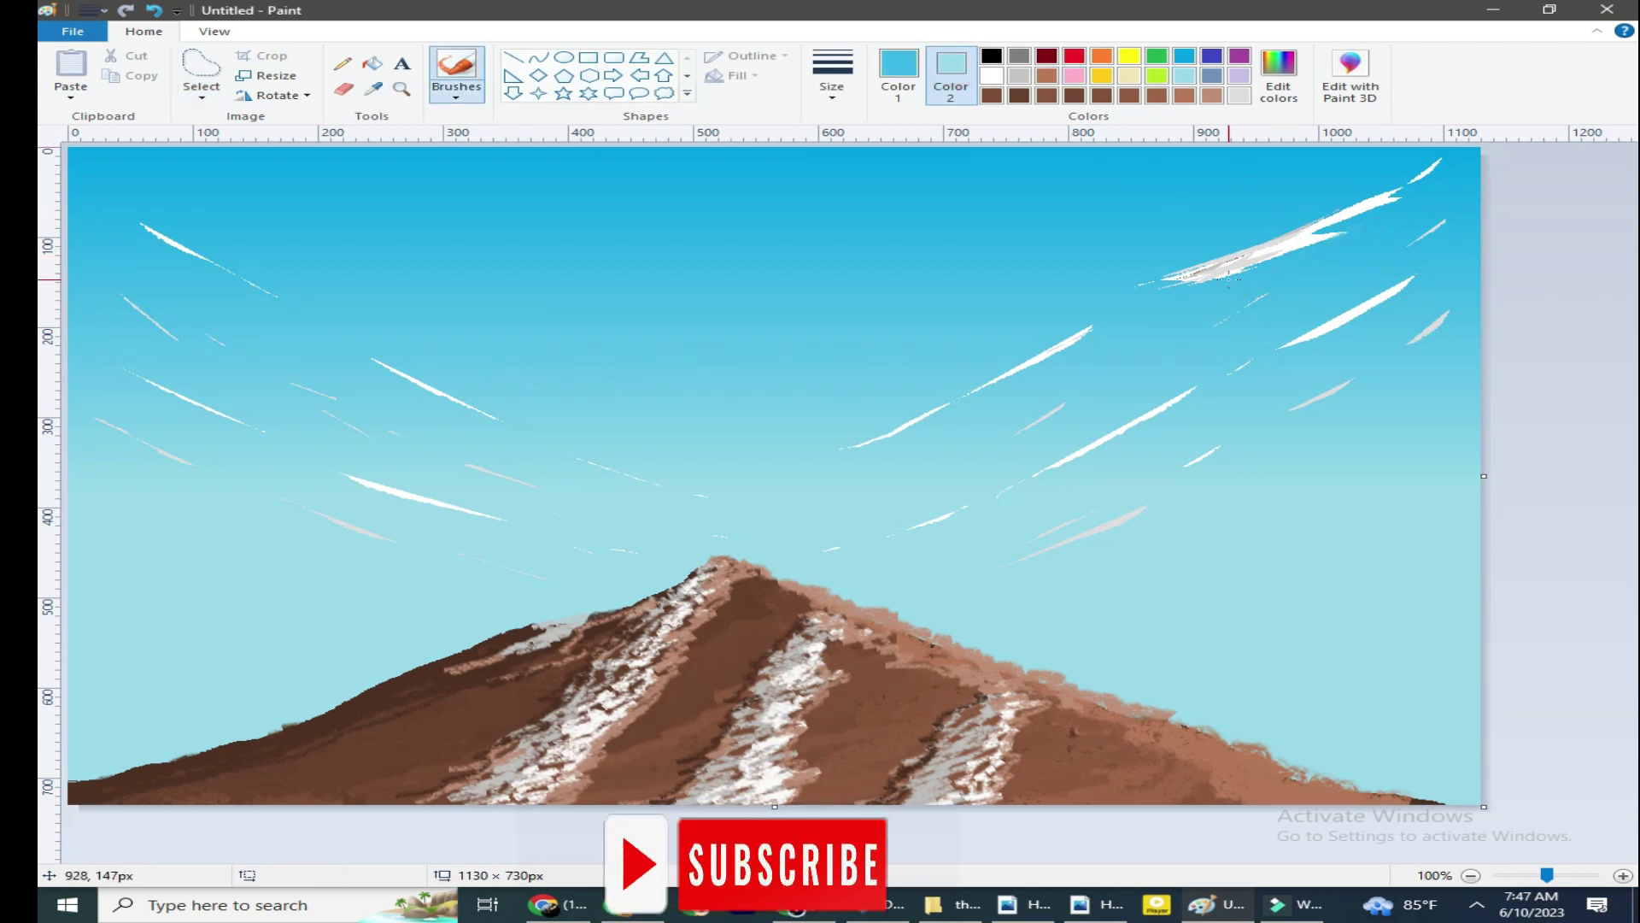